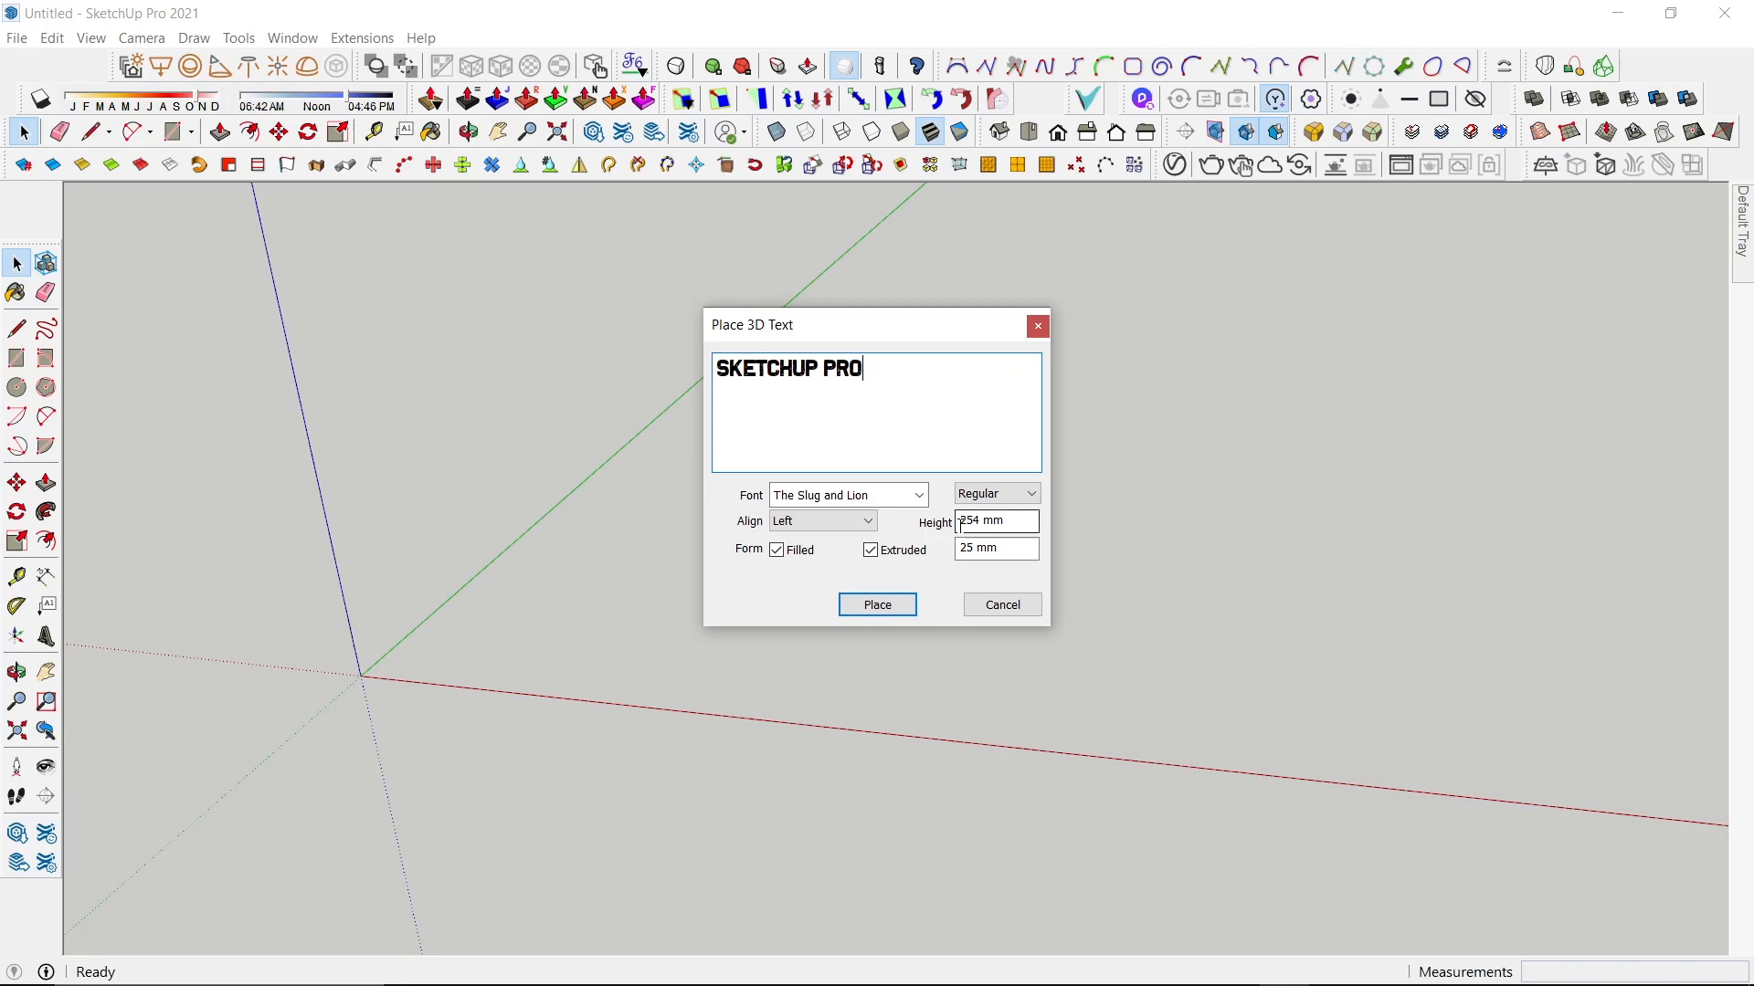
# Place the 3D text "SKETCHUP PRO" flat on the ground at the axes origin.
pyautogui.click(880, 607)
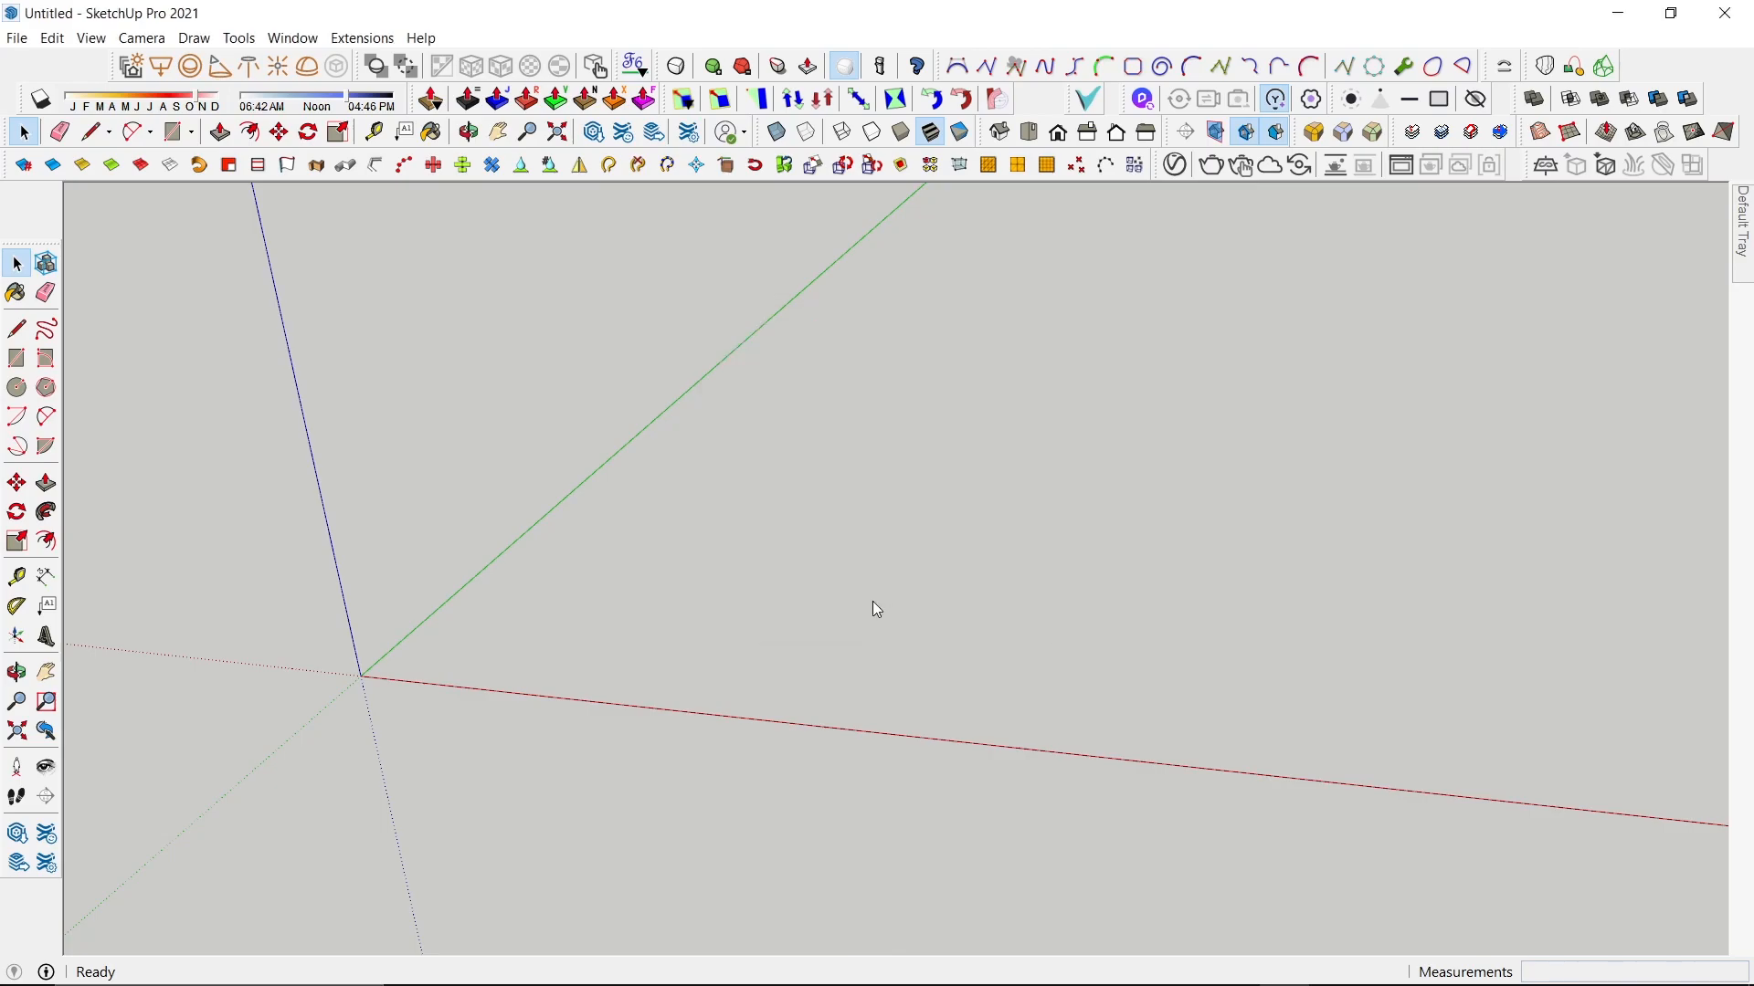
pyautogui.scroll(6, 363, 676)
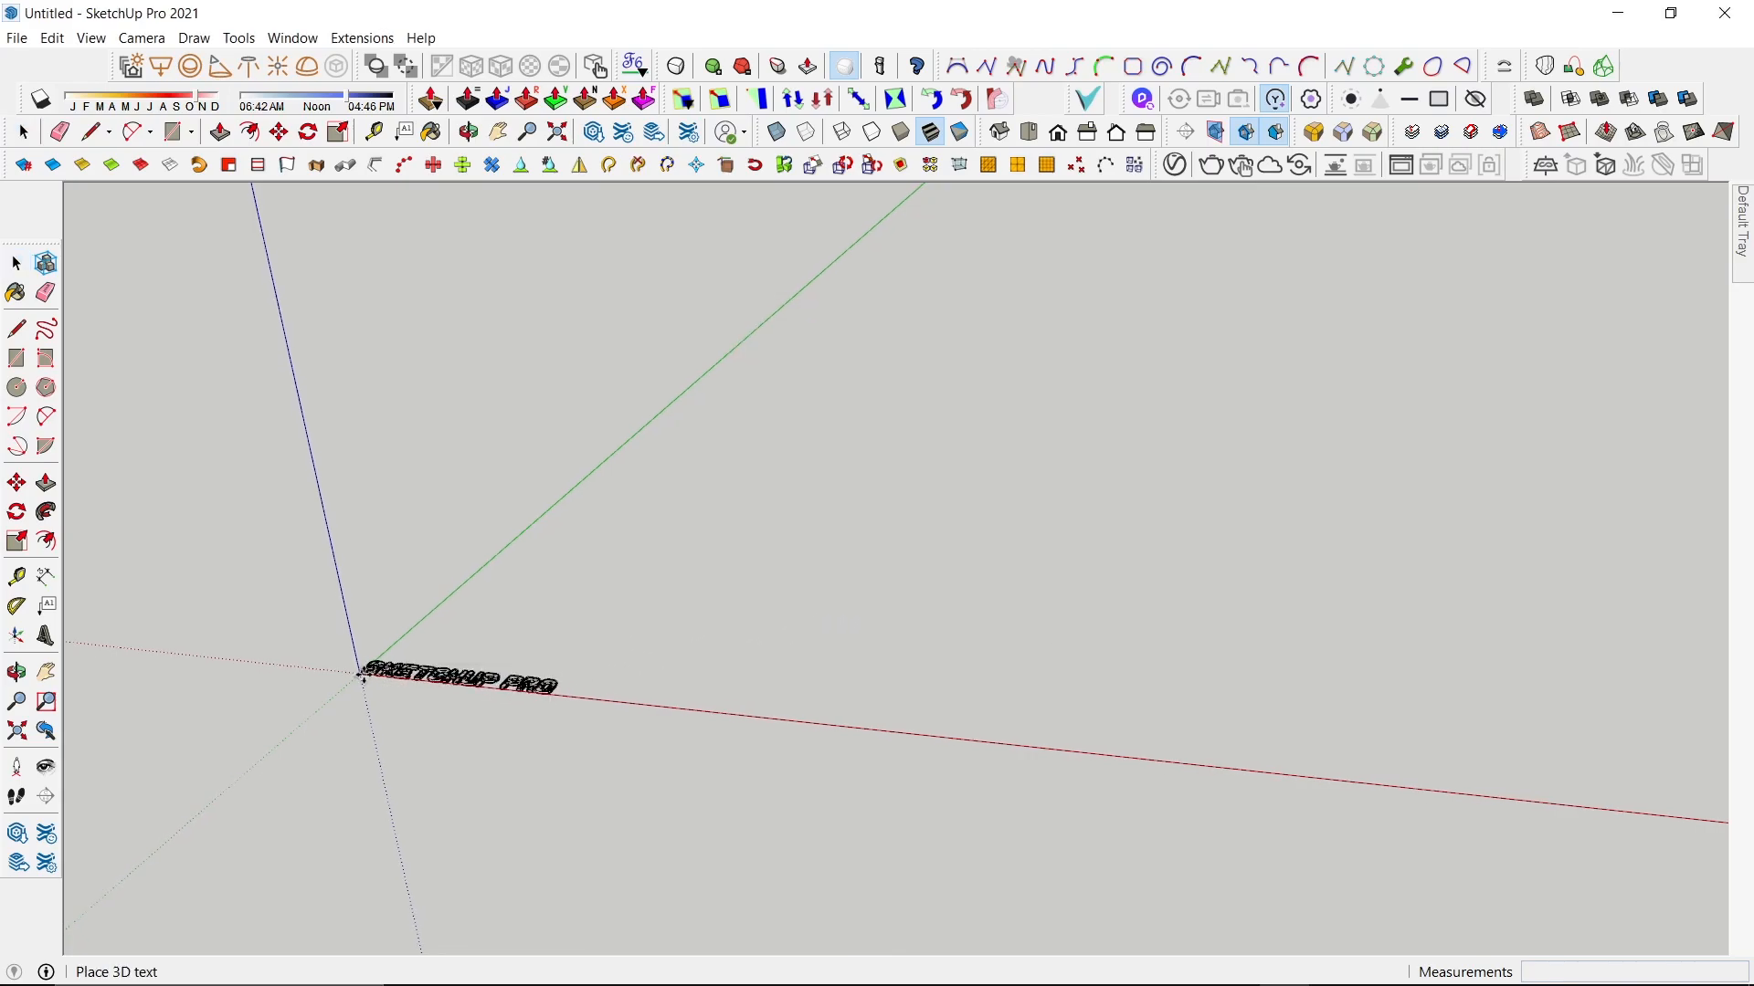
pyautogui.scroll(6, 325, 677)
pyautogui.click(322, 678)
# Rotate the 3D text 90° about the red axis at its origin corner so the letters stand upright.
pyautogui.moveTo(736, 630)
pyautogui.mouseDown(button='middle')
pyautogui.moveTo(841, 881)
pyautogui.moveTo(1065, 822)
pyautogui.moveTo(986, 730)
pyautogui.mouseUp(button='middle')
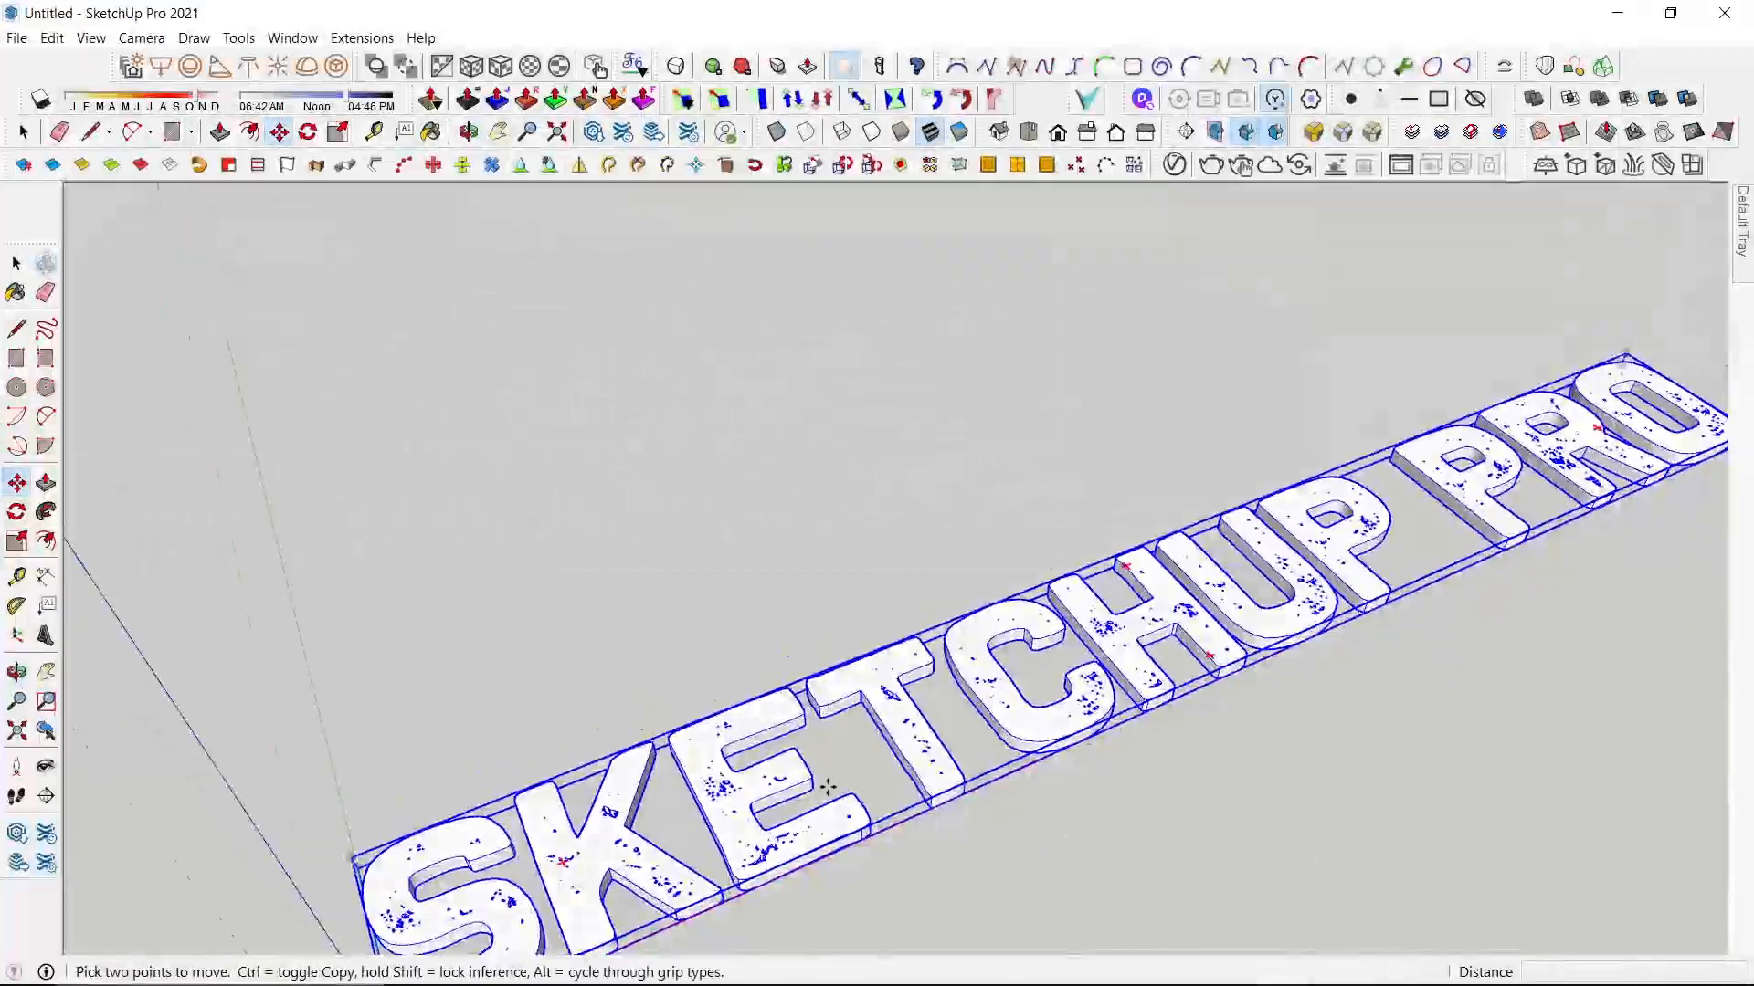
pyautogui.scroll(-2, 886, 610)
pyautogui.scroll(4, 736, 776)
pyautogui.moveTo(603, 783); pyautogui.dragTo(908, 577, button='middle')
pyautogui.scroll(-2, 907, 578)
pyautogui.scroll(-1, 909, 577)
pyautogui.press('q')
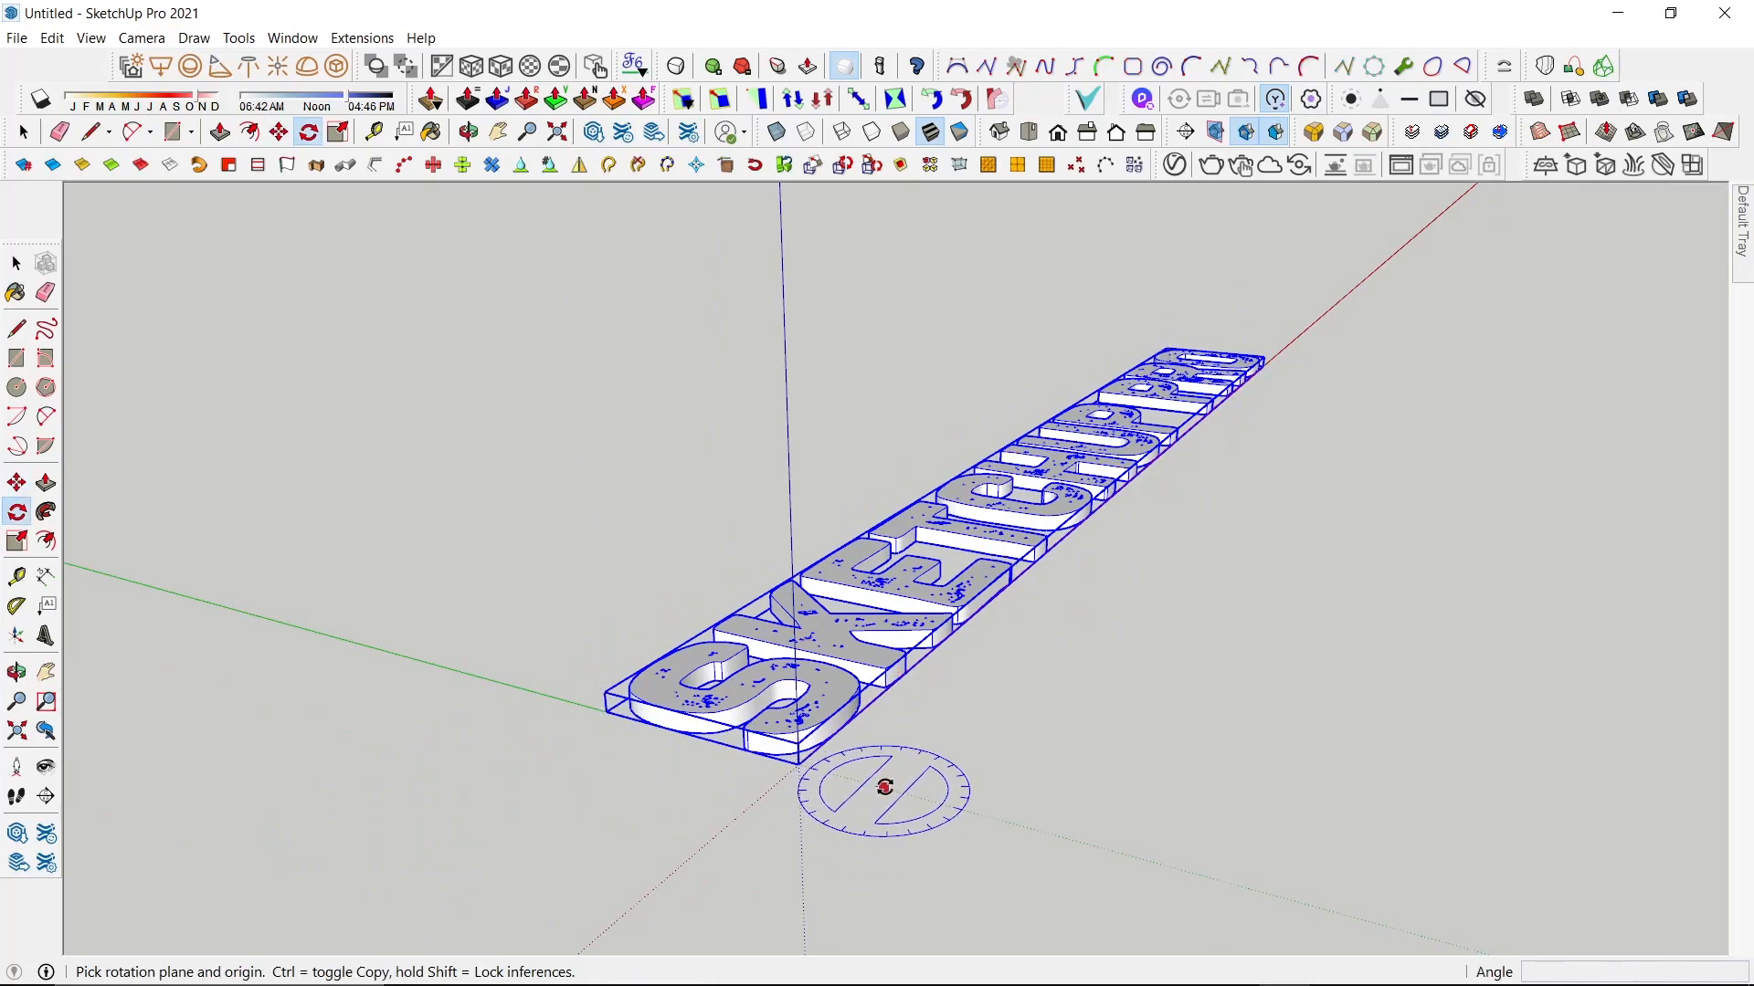
pyautogui.click(800, 763)
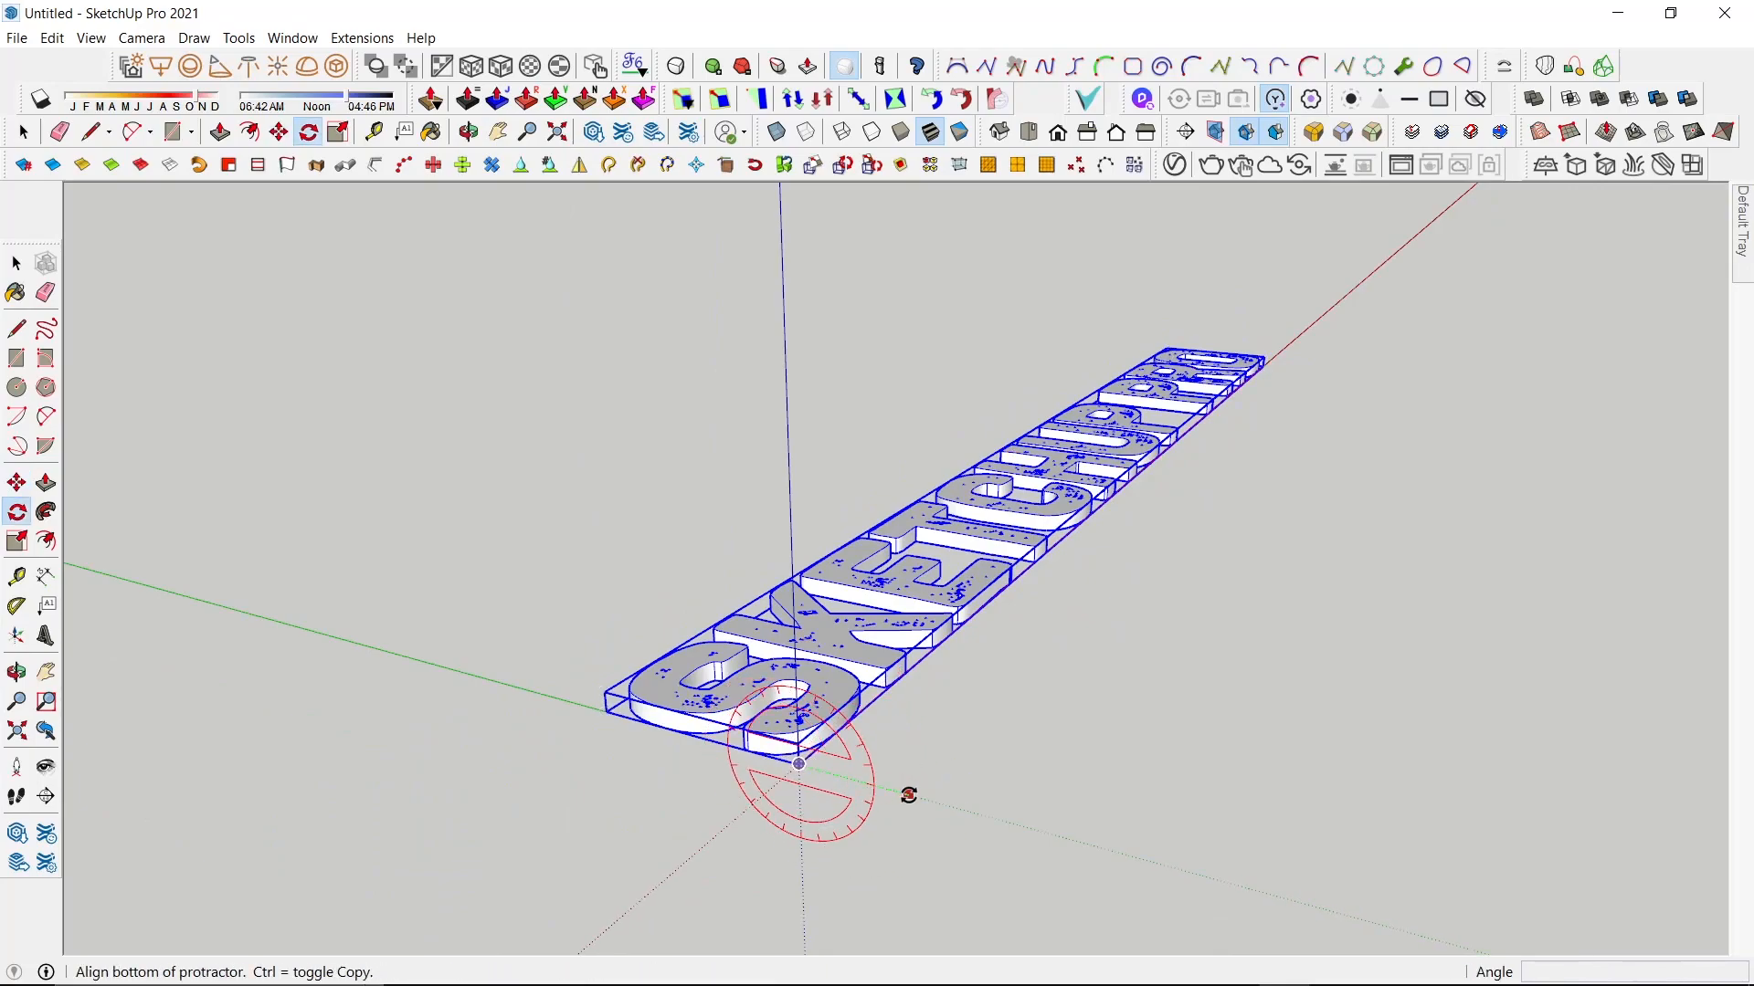
pyautogui.click(908, 793)
pyautogui.click(791, 851)
pyautogui.moveTo(1087, 649); pyautogui.dragTo(670, 554, button='middle')
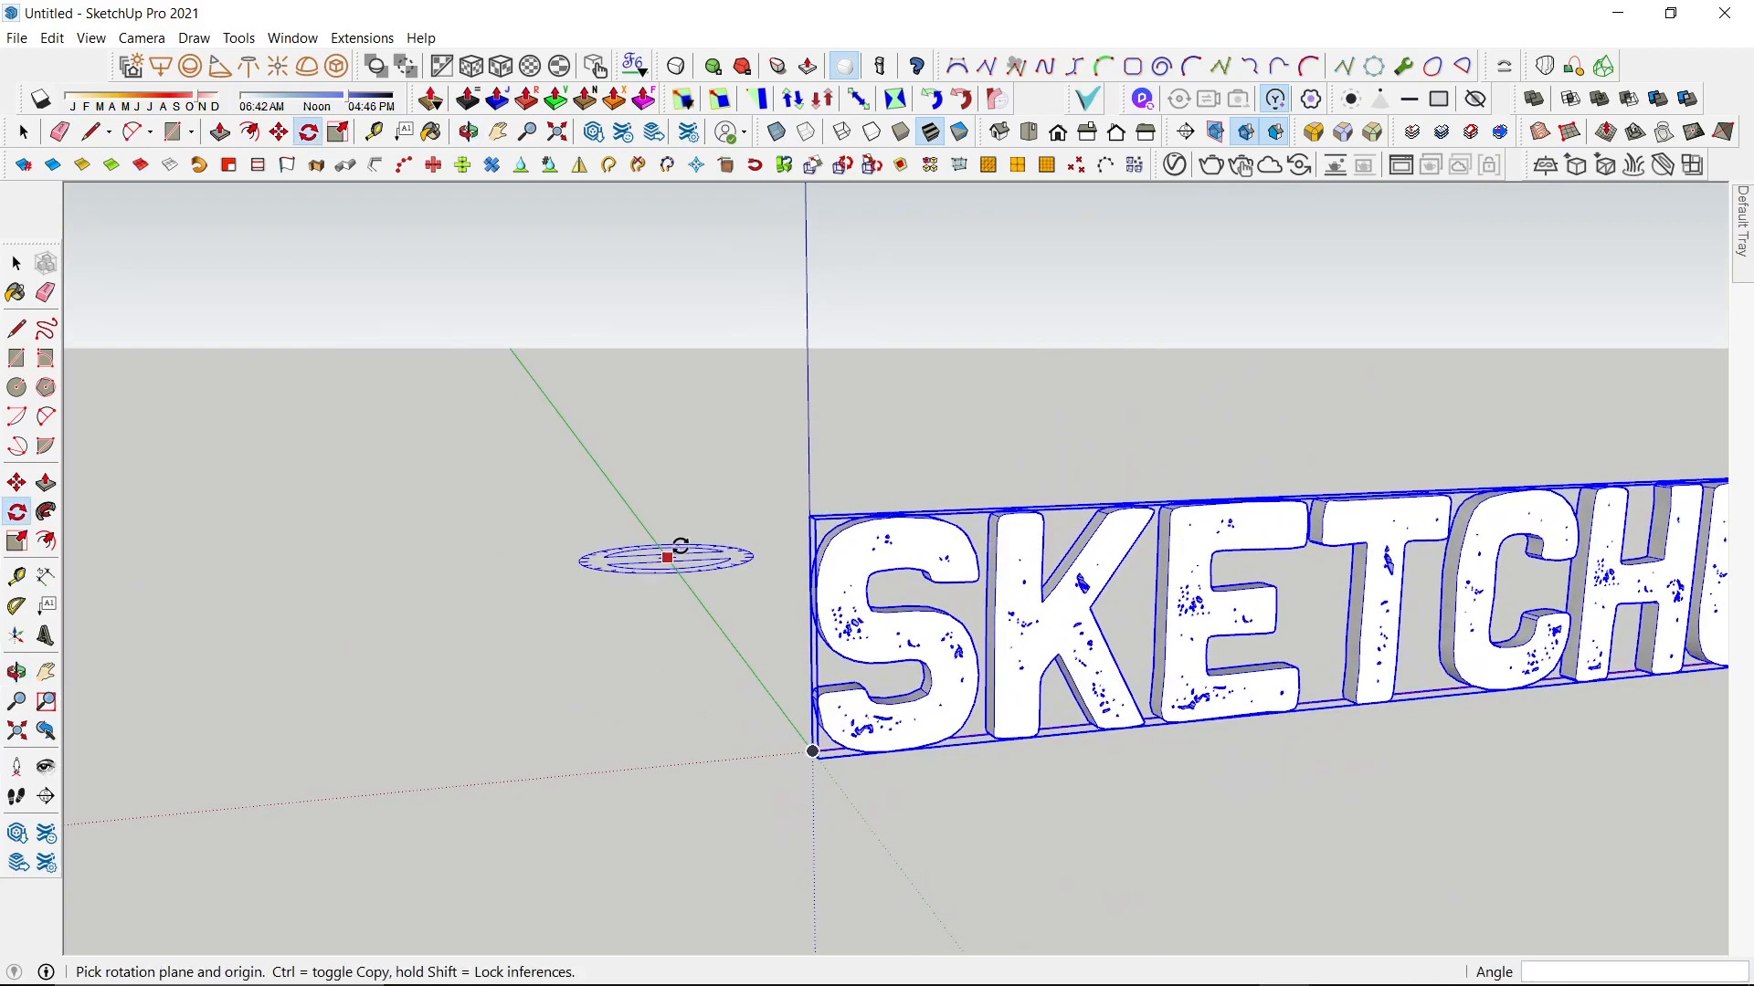
pyautogui.scroll(-3, 677, 543)
pyautogui.press('space')
pyautogui.click(1193, 638)
# Draw a semicircular two-point arc on the ground behind the text, parallel to the red axis, with a bulge of about 1600 mm.
pyautogui.scroll(2, 1196, 642)
pyautogui.moveTo(1202, 647); pyautogui.dragTo(708, 722, button='middle')
pyautogui.scroll(-3, 897, 639)
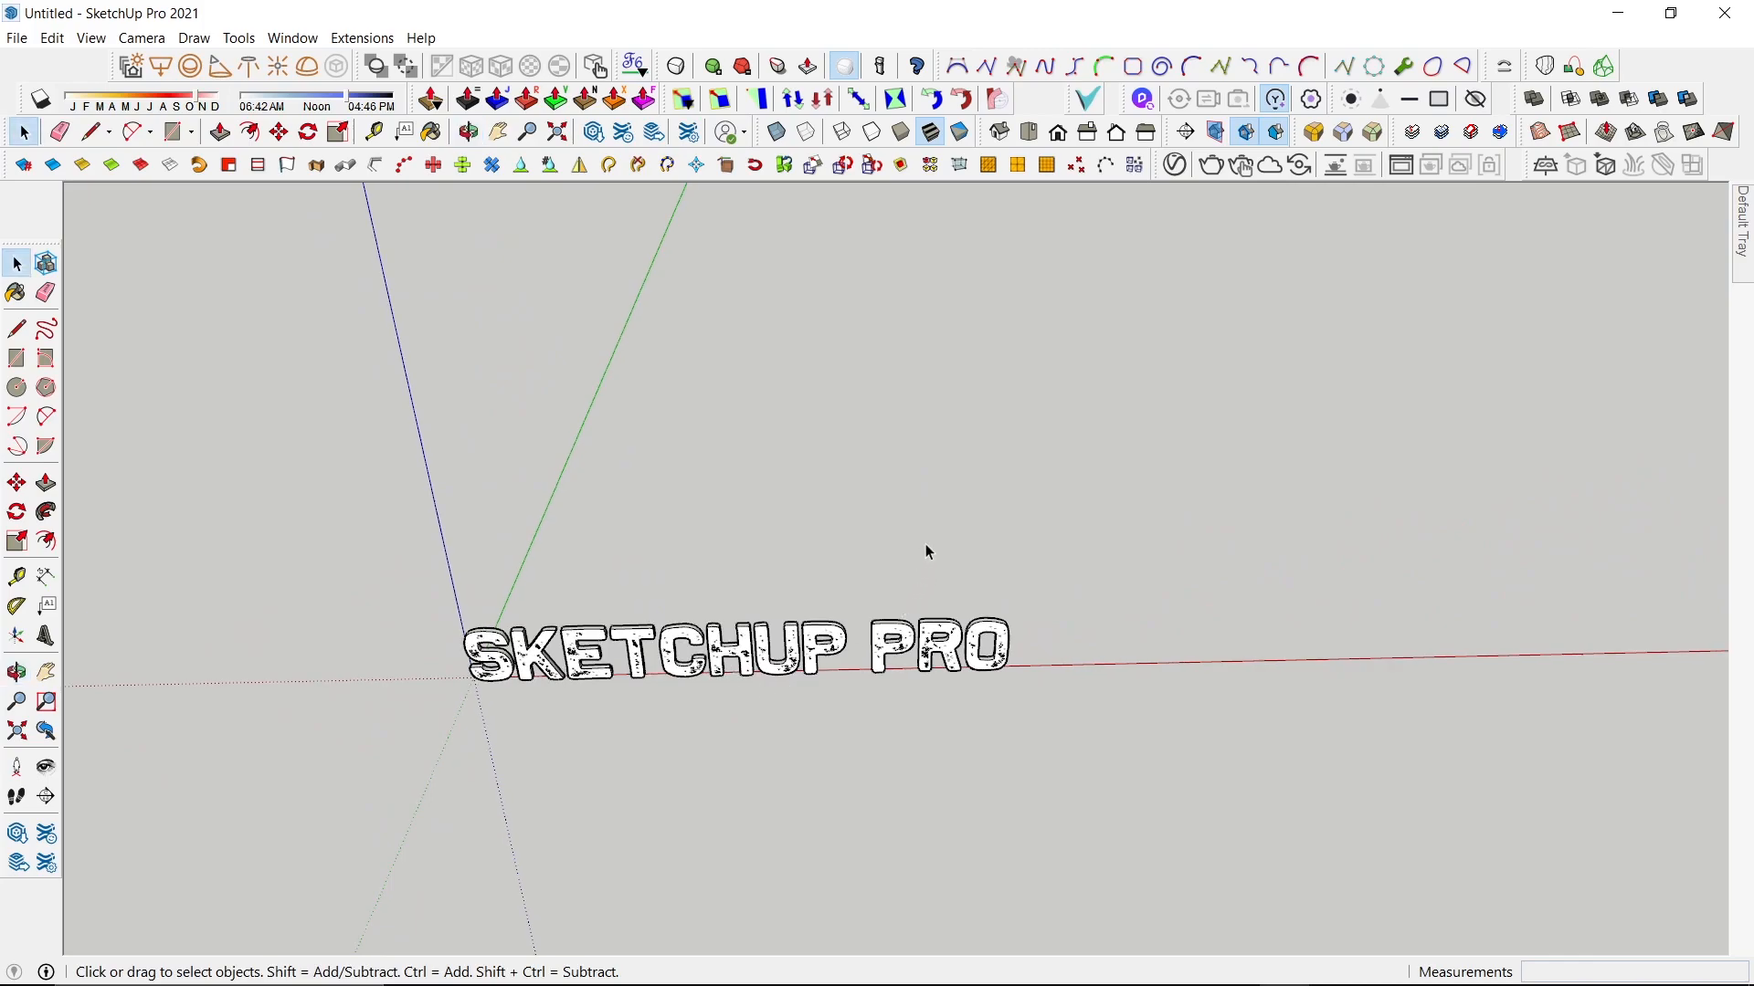
pyautogui.press('a')
pyautogui.click(946, 439)
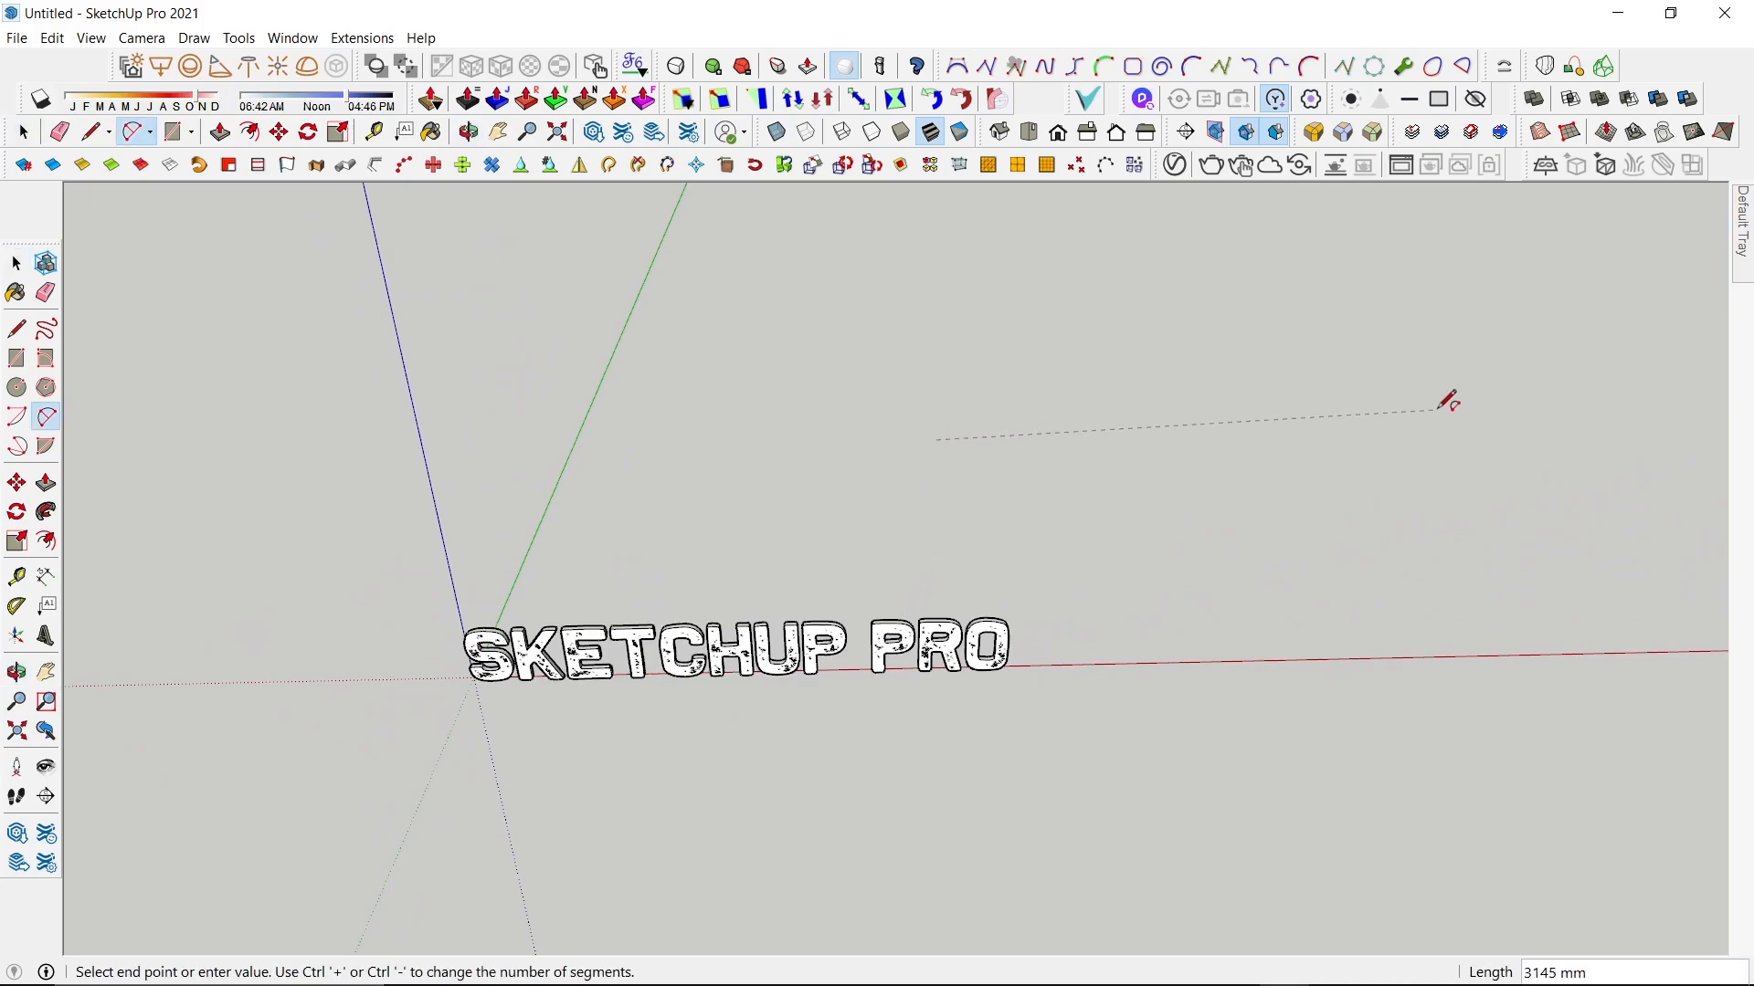
pyautogui.click(1471, 431)
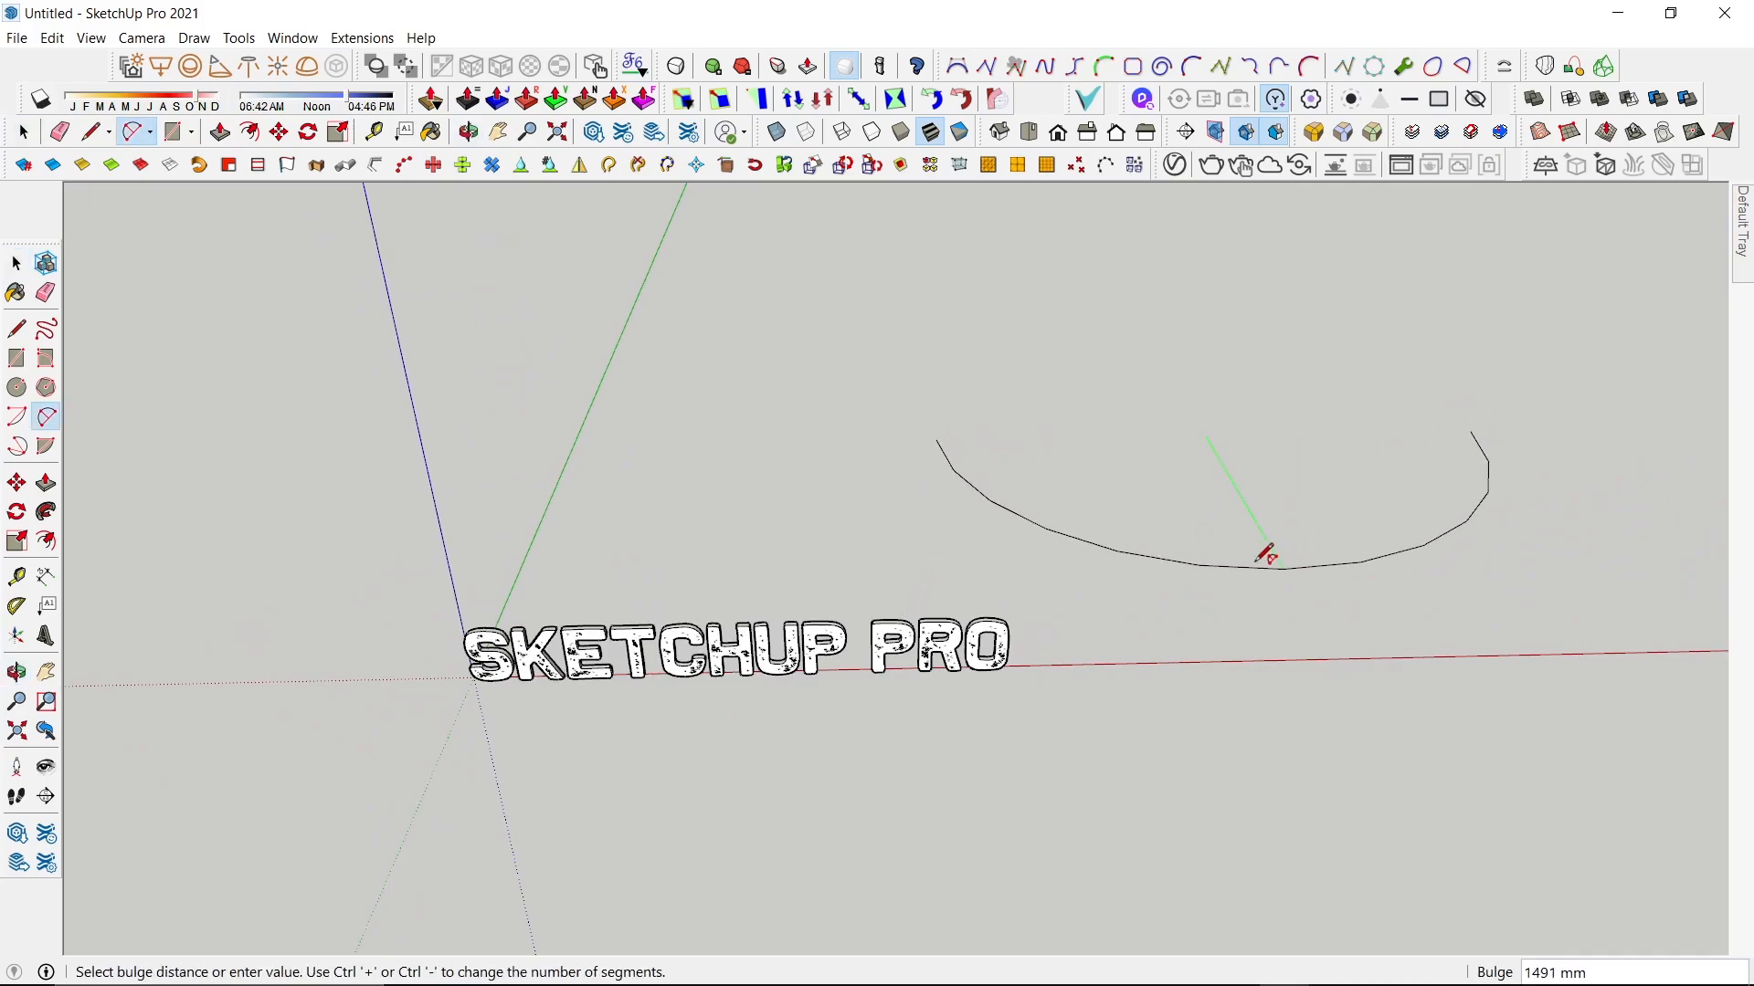
pyautogui.moveTo(1244, 530)
pyautogui.mouseDown(button='middle')
pyautogui.moveTo(1291, 696)
pyautogui.moveTo(1261, 593)
pyautogui.mouseUp(button='middle')
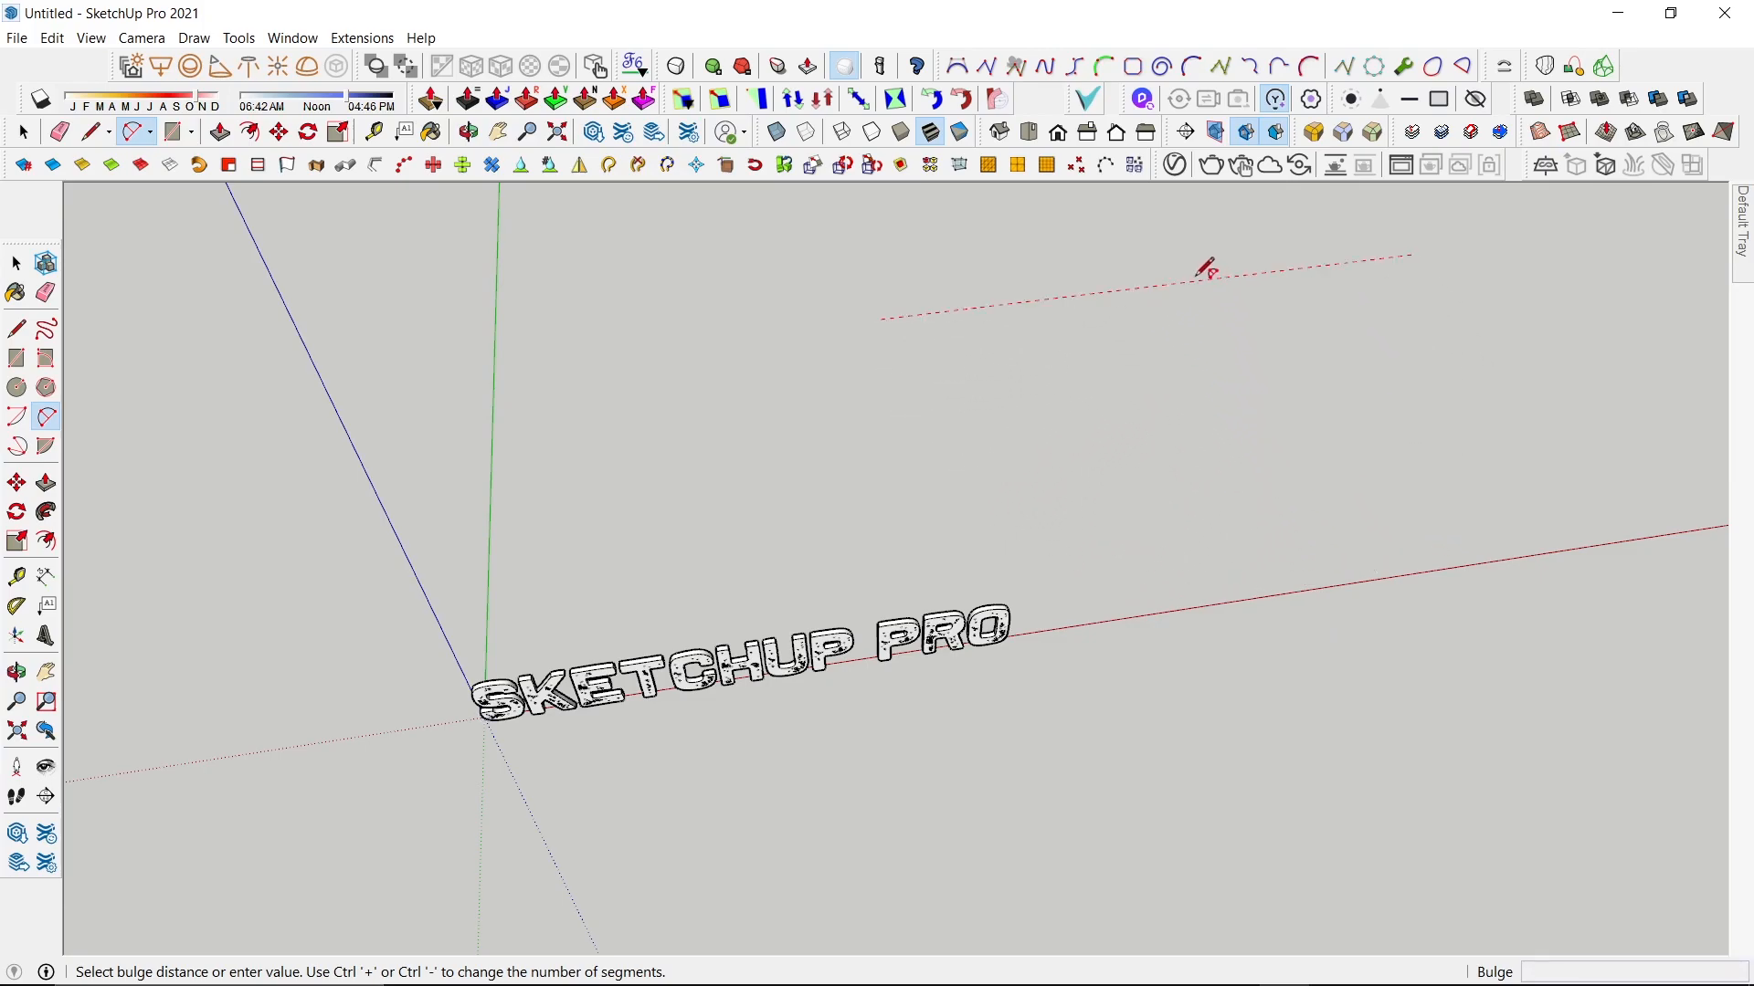
pyautogui.scroll(-3, 1187, 310)
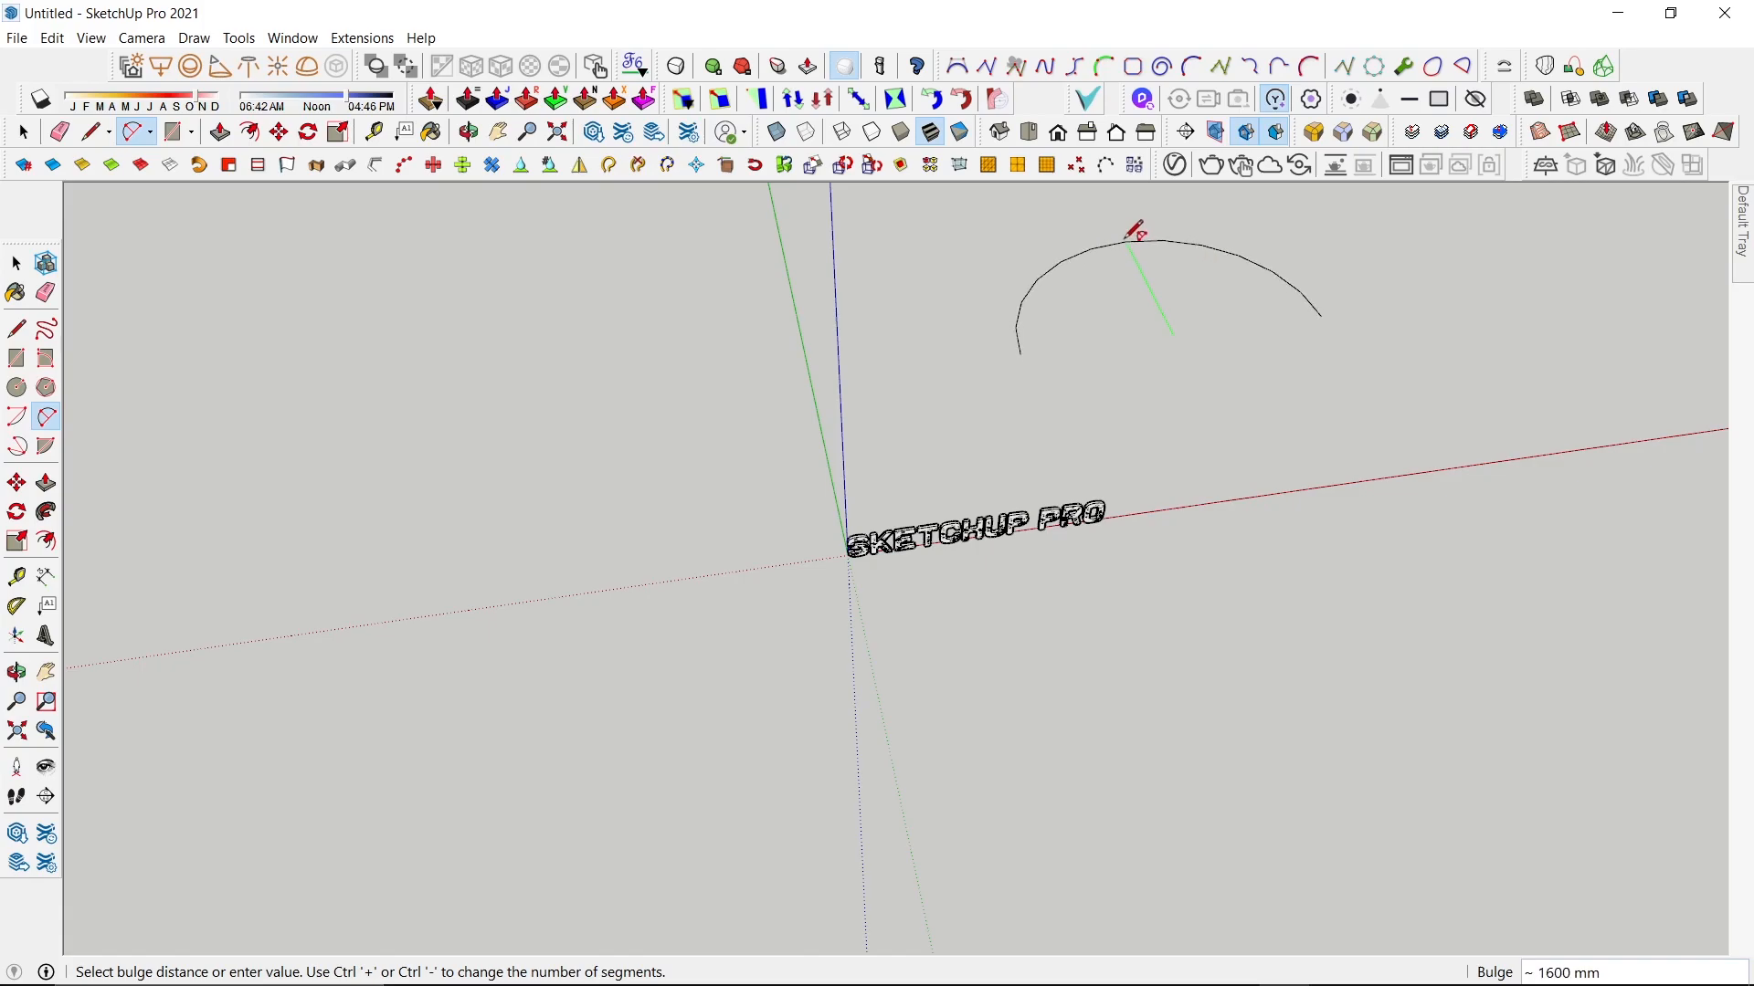
pyautogui.click(1134, 241)
# Rotate the arc half a turn on the ground about its end nearest the green axis so it bulges toward the red axis.
pyautogui.press('space')
pyautogui.moveTo(1132, 312); pyautogui.dragTo(1047, 229)
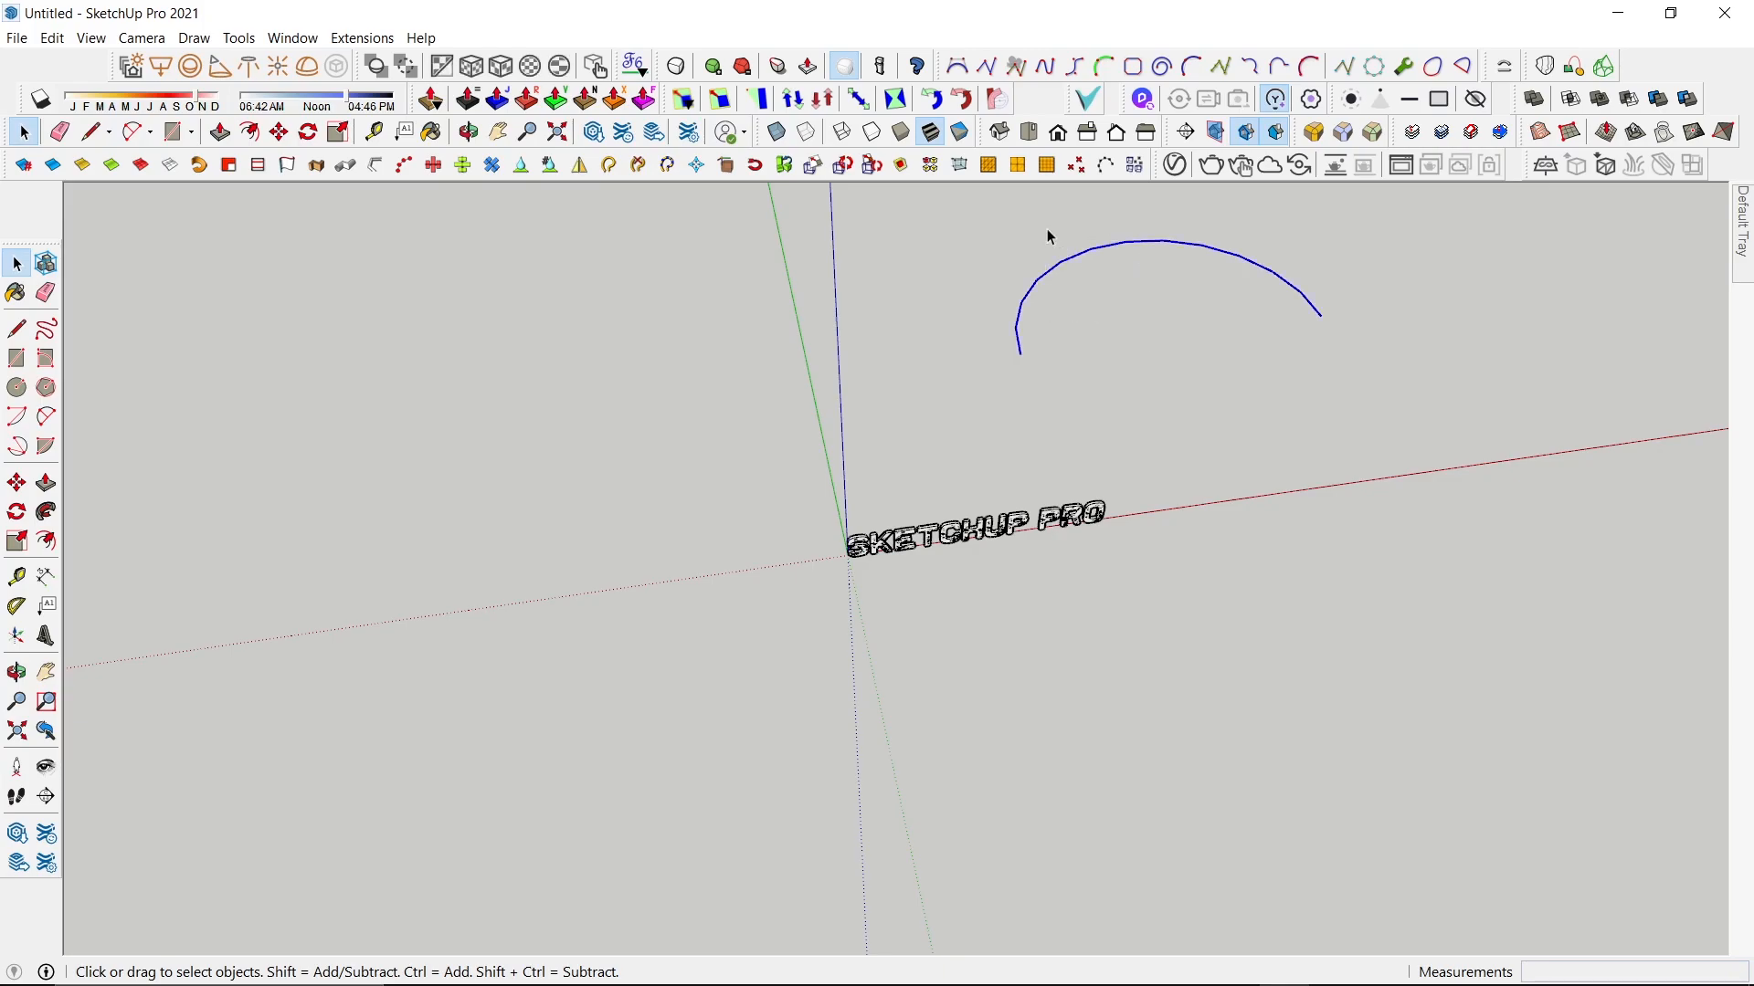
pyautogui.press('q')
pyautogui.click(1020, 354)
pyautogui.click(1115, 344)
pyautogui.click(954, 356)
# Move the arc along the red axis, away from the green axis.
pyautogui.press('m')
pyautogui.click(931, 321)
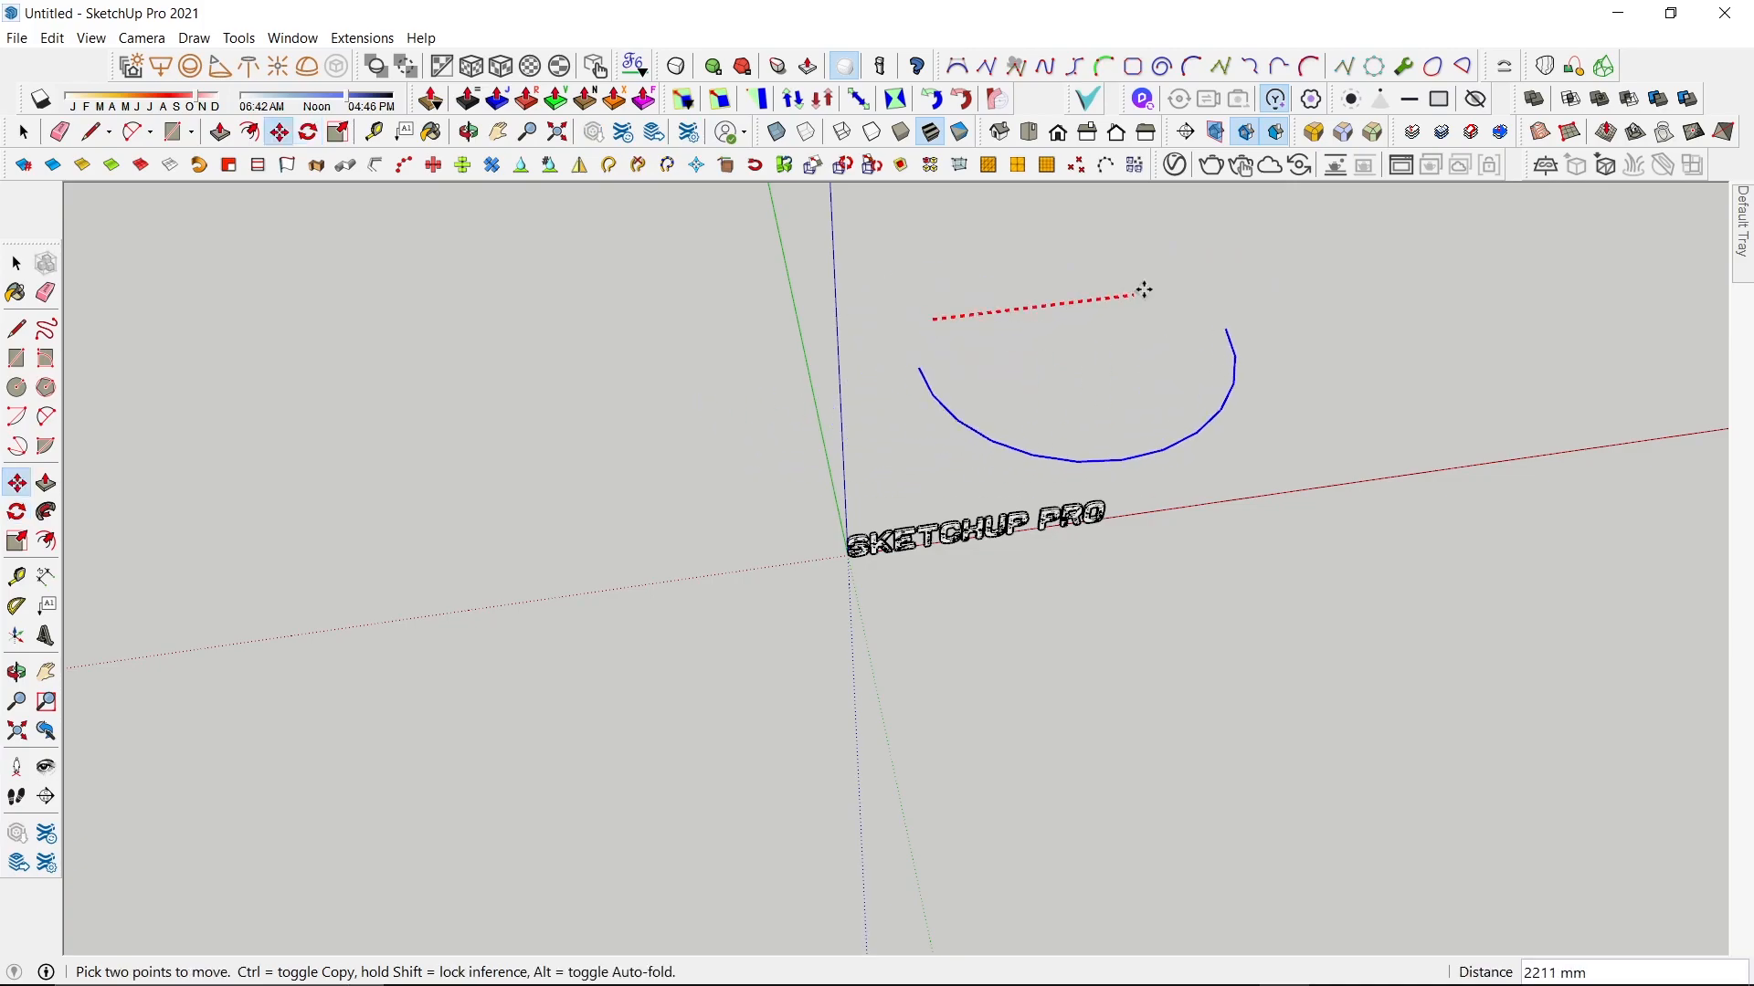
pyautogui.click(1274, 287)
# Set the arc's segment count to 200 in its entity information.
pyautogui.moveTo(1384, 367); pyautogui.dragTo(1033, 375, button='middle')
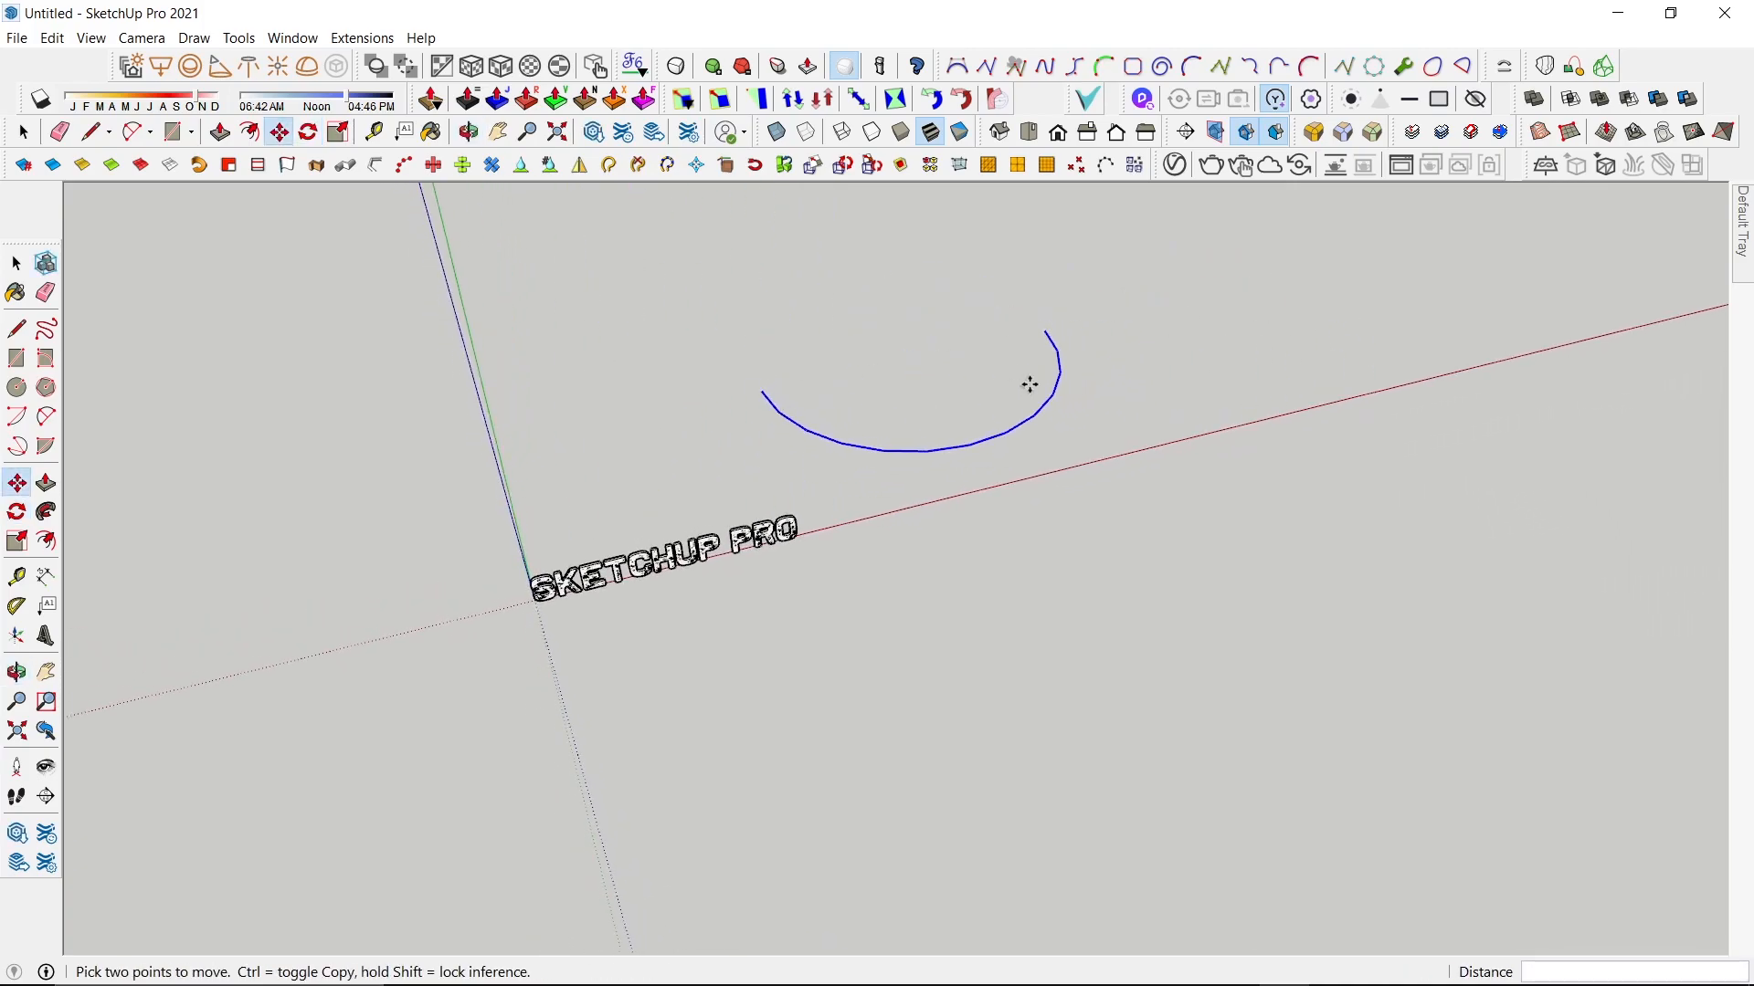
pyautogui.scroll(2, 1014, 419)
pyautogui.press('space')
pyautogui.rightClick(1028, 435)
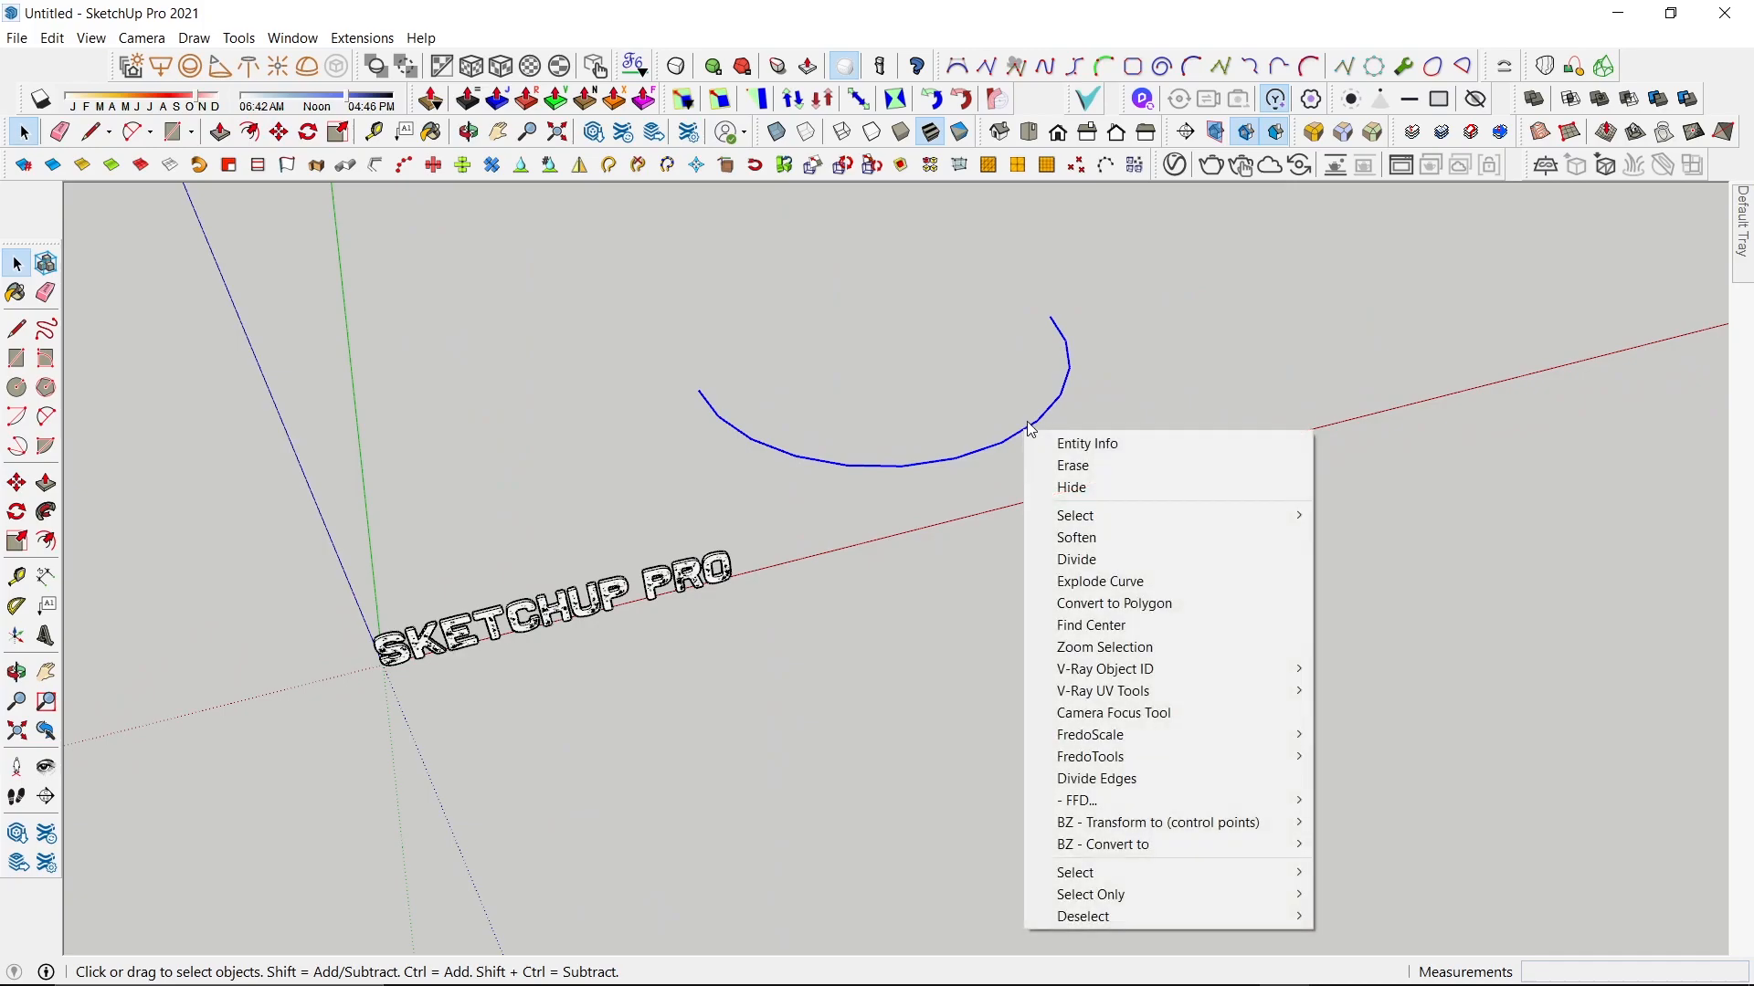
pyautogui.click(1070, 445)
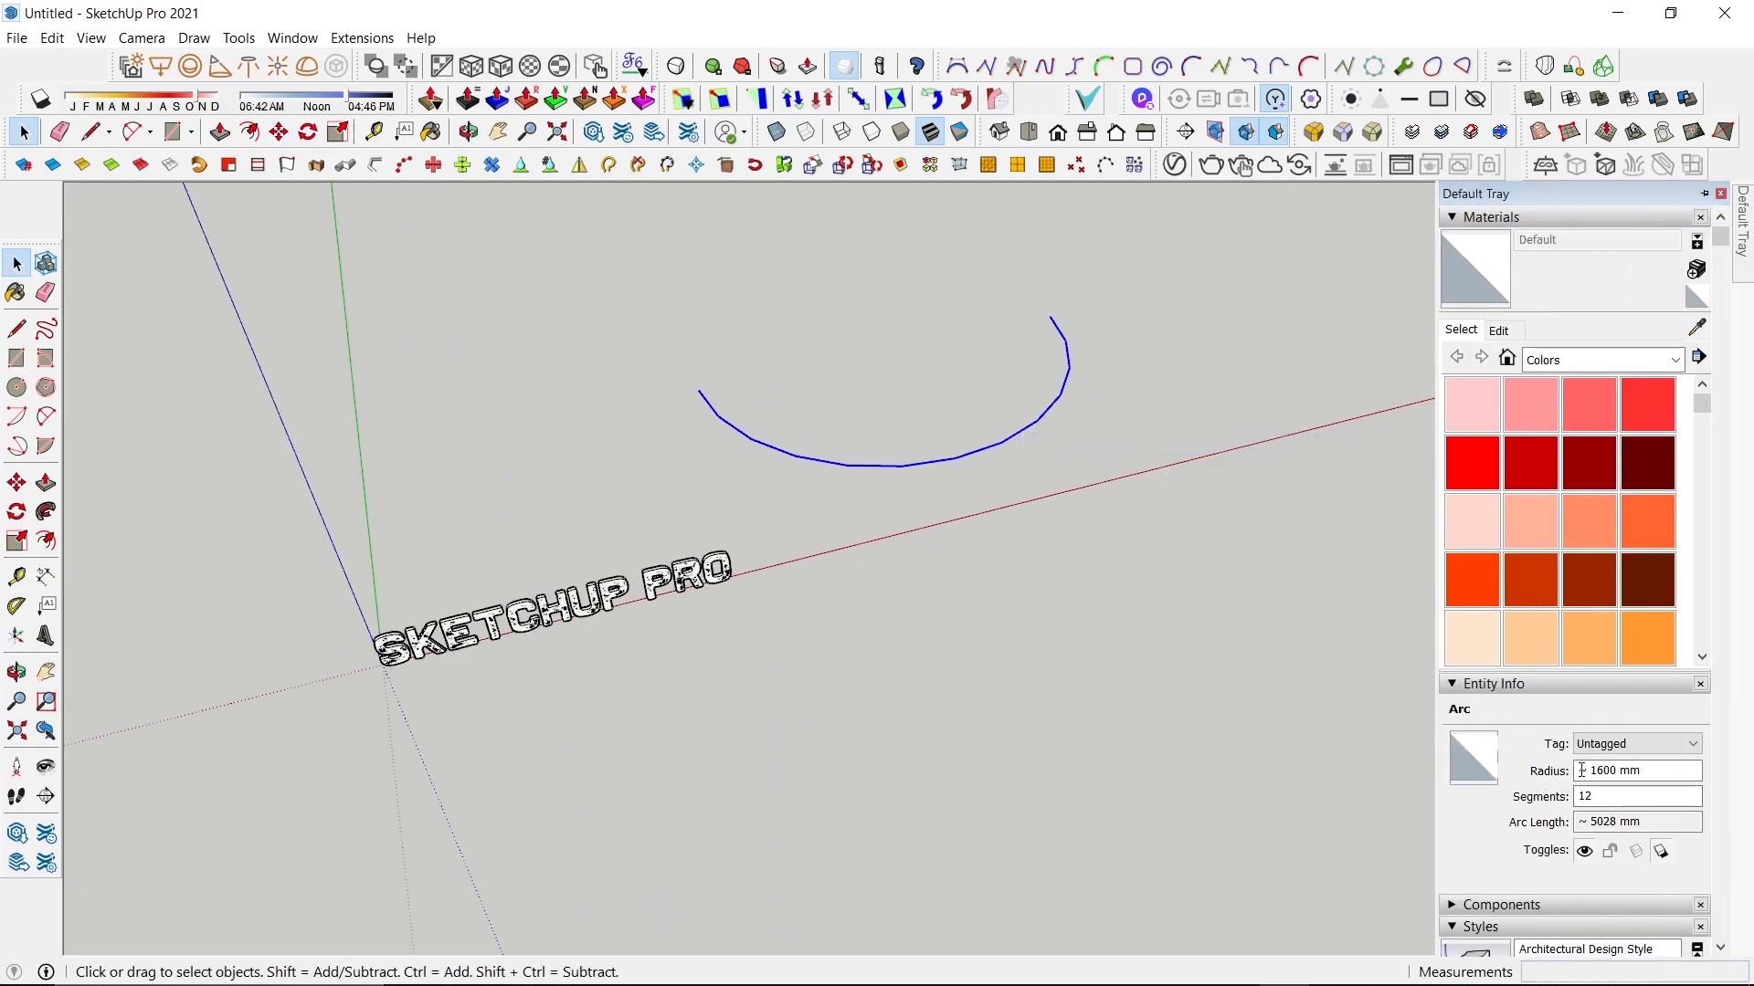
pyautogui.moveTo(1607, 797); pyautogui.dragTo(1530, 802)
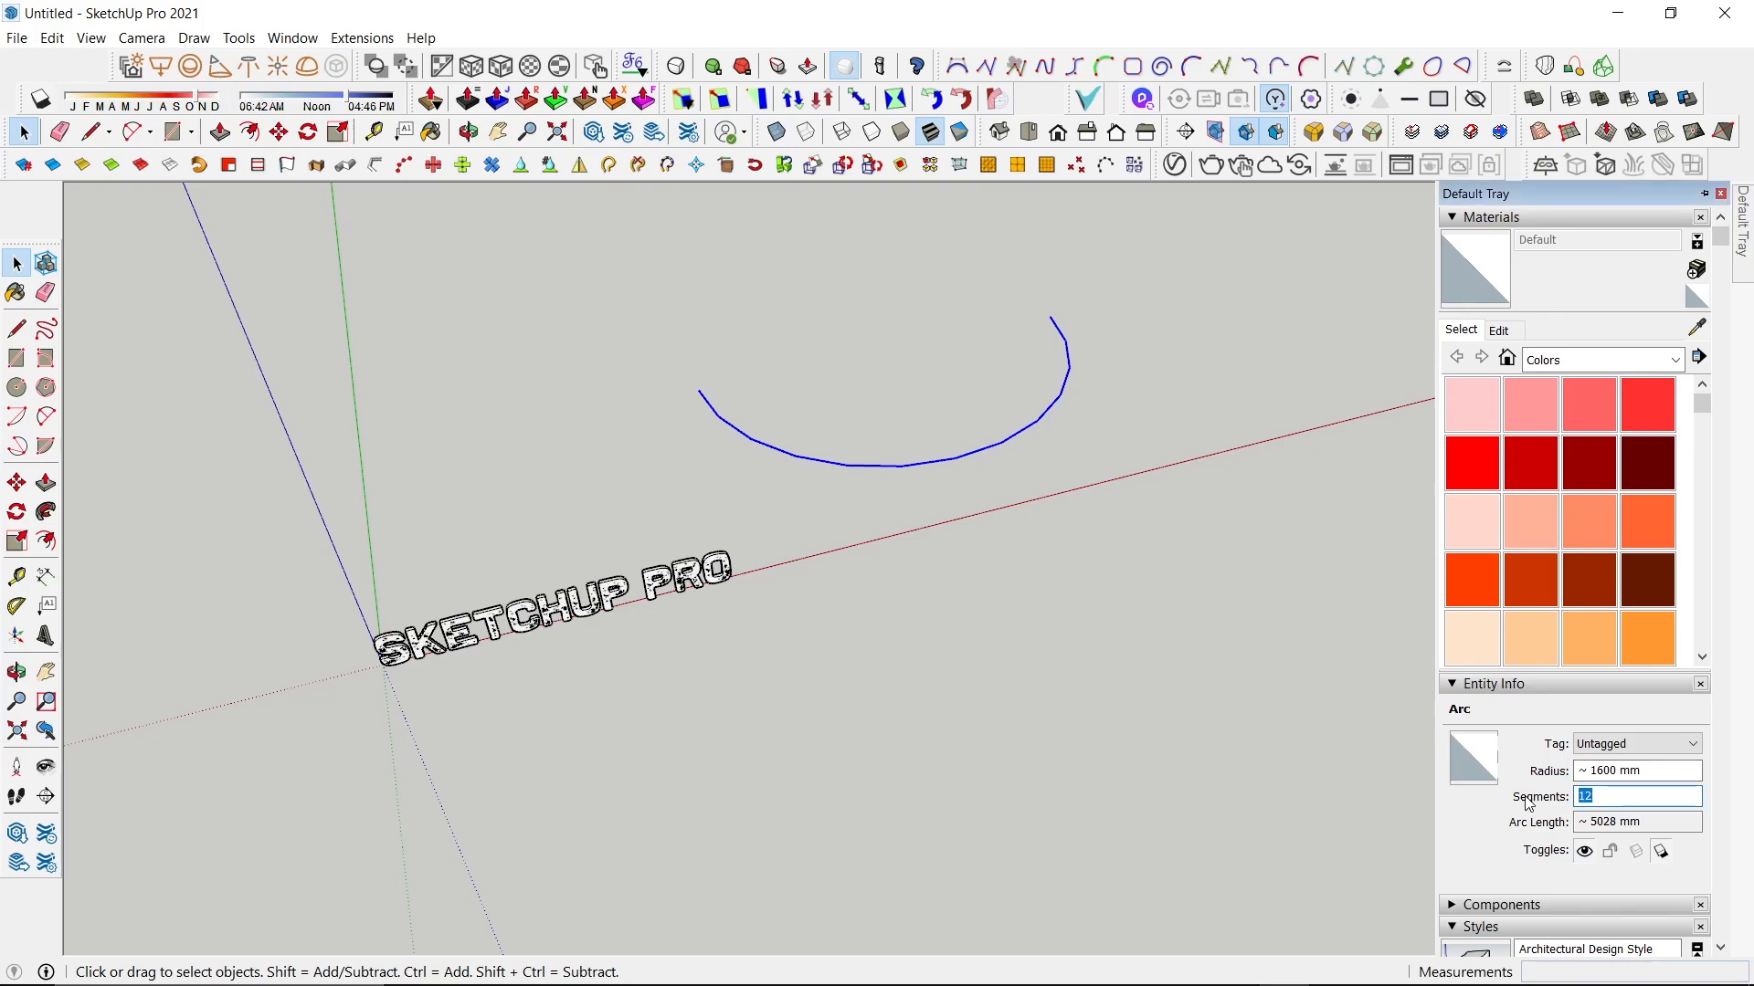
pyautogui.press('Return')
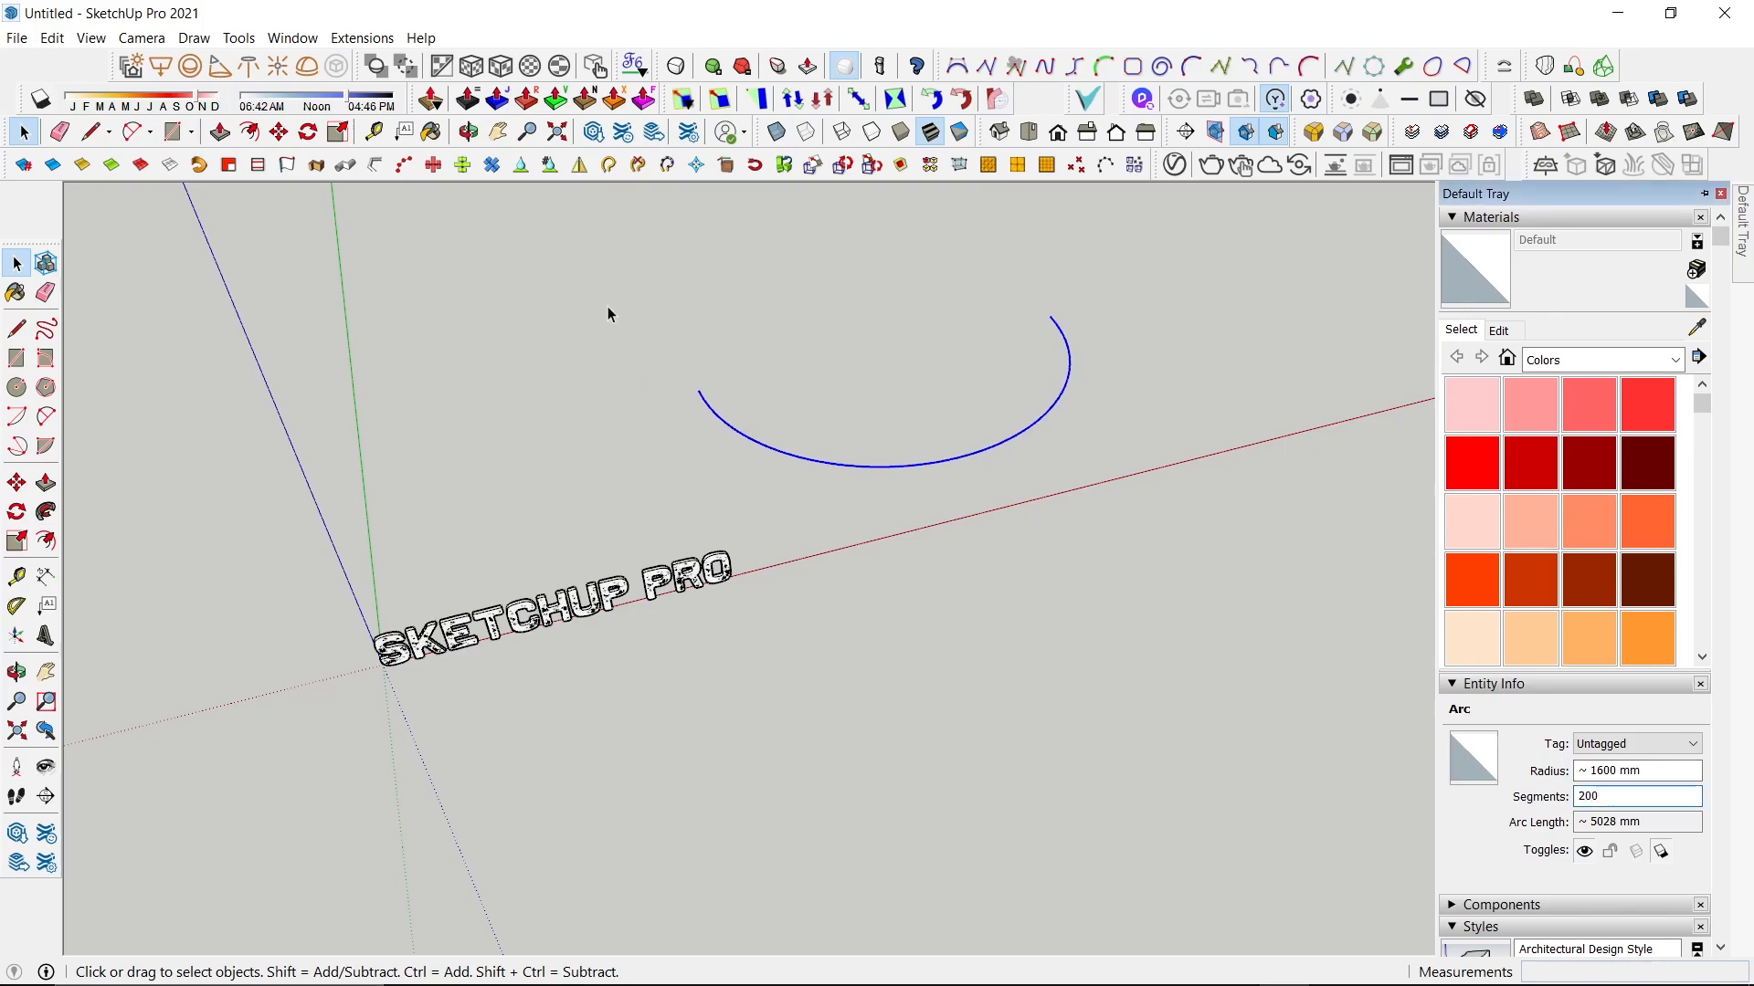
# Offset the arc inward to create a narrow parallel inner arc.
pyautogui.click(754, 402)
pyautogui.scroll(2, 821, 427)
pyautogui.scroll(-1, 851, 495)
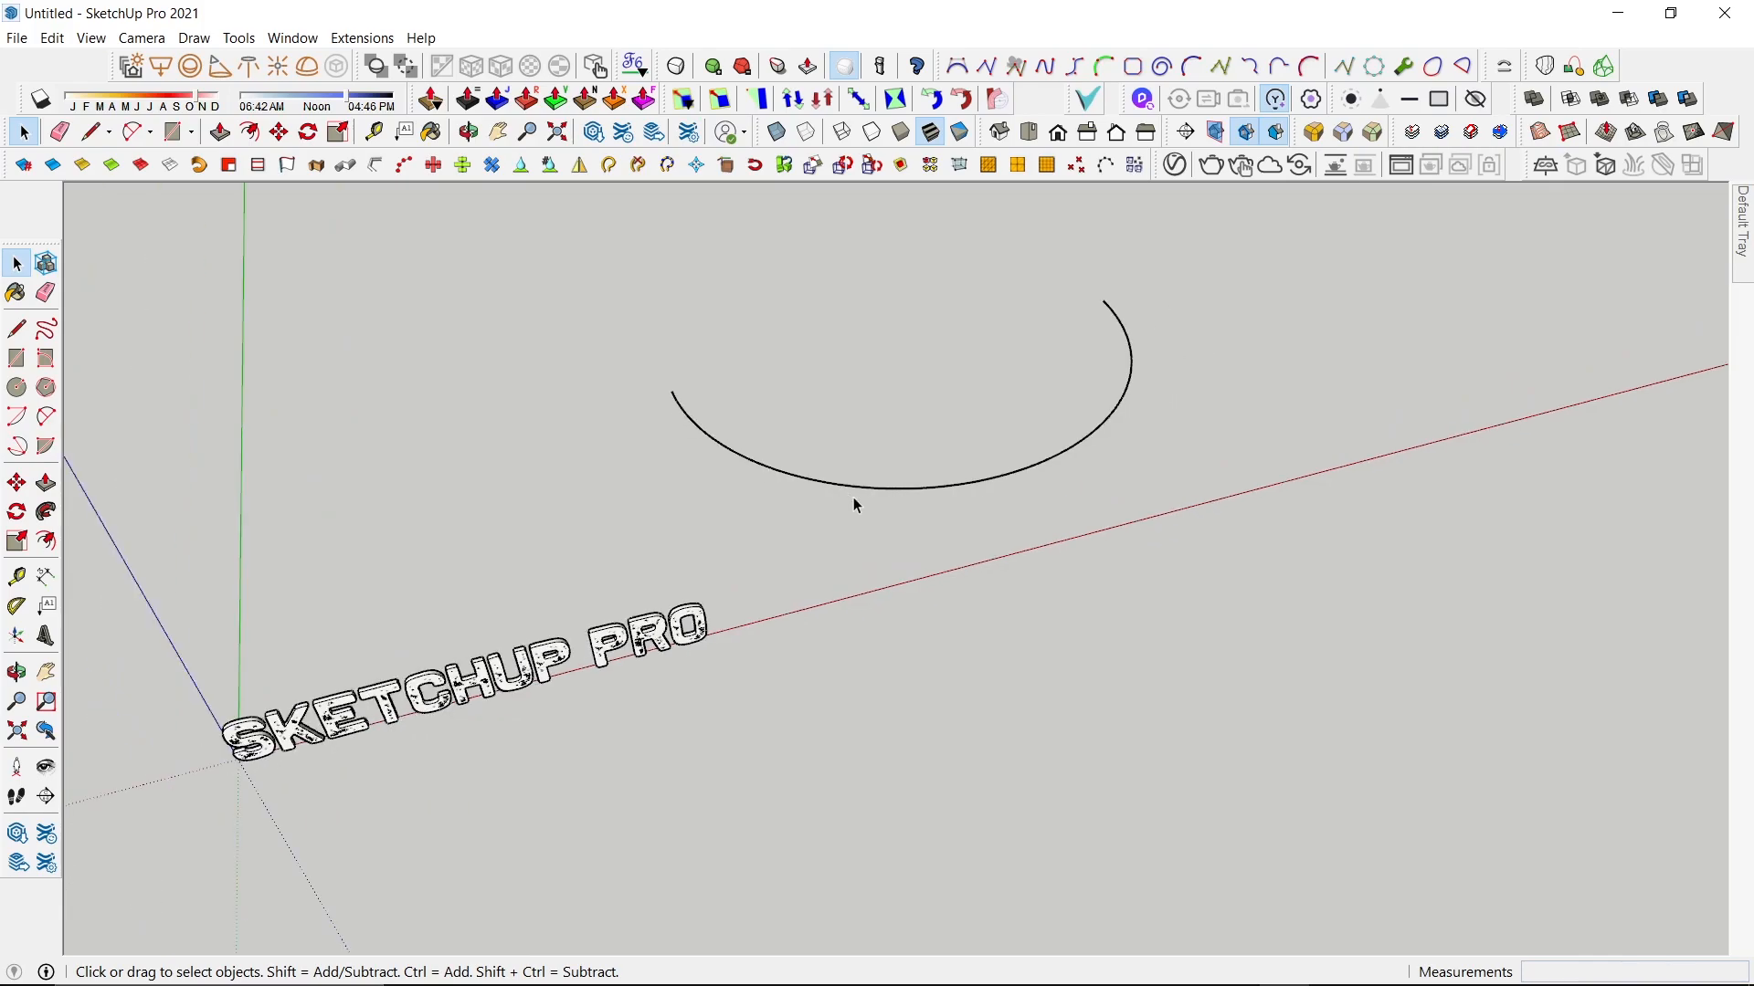
pyautogui.press('f')
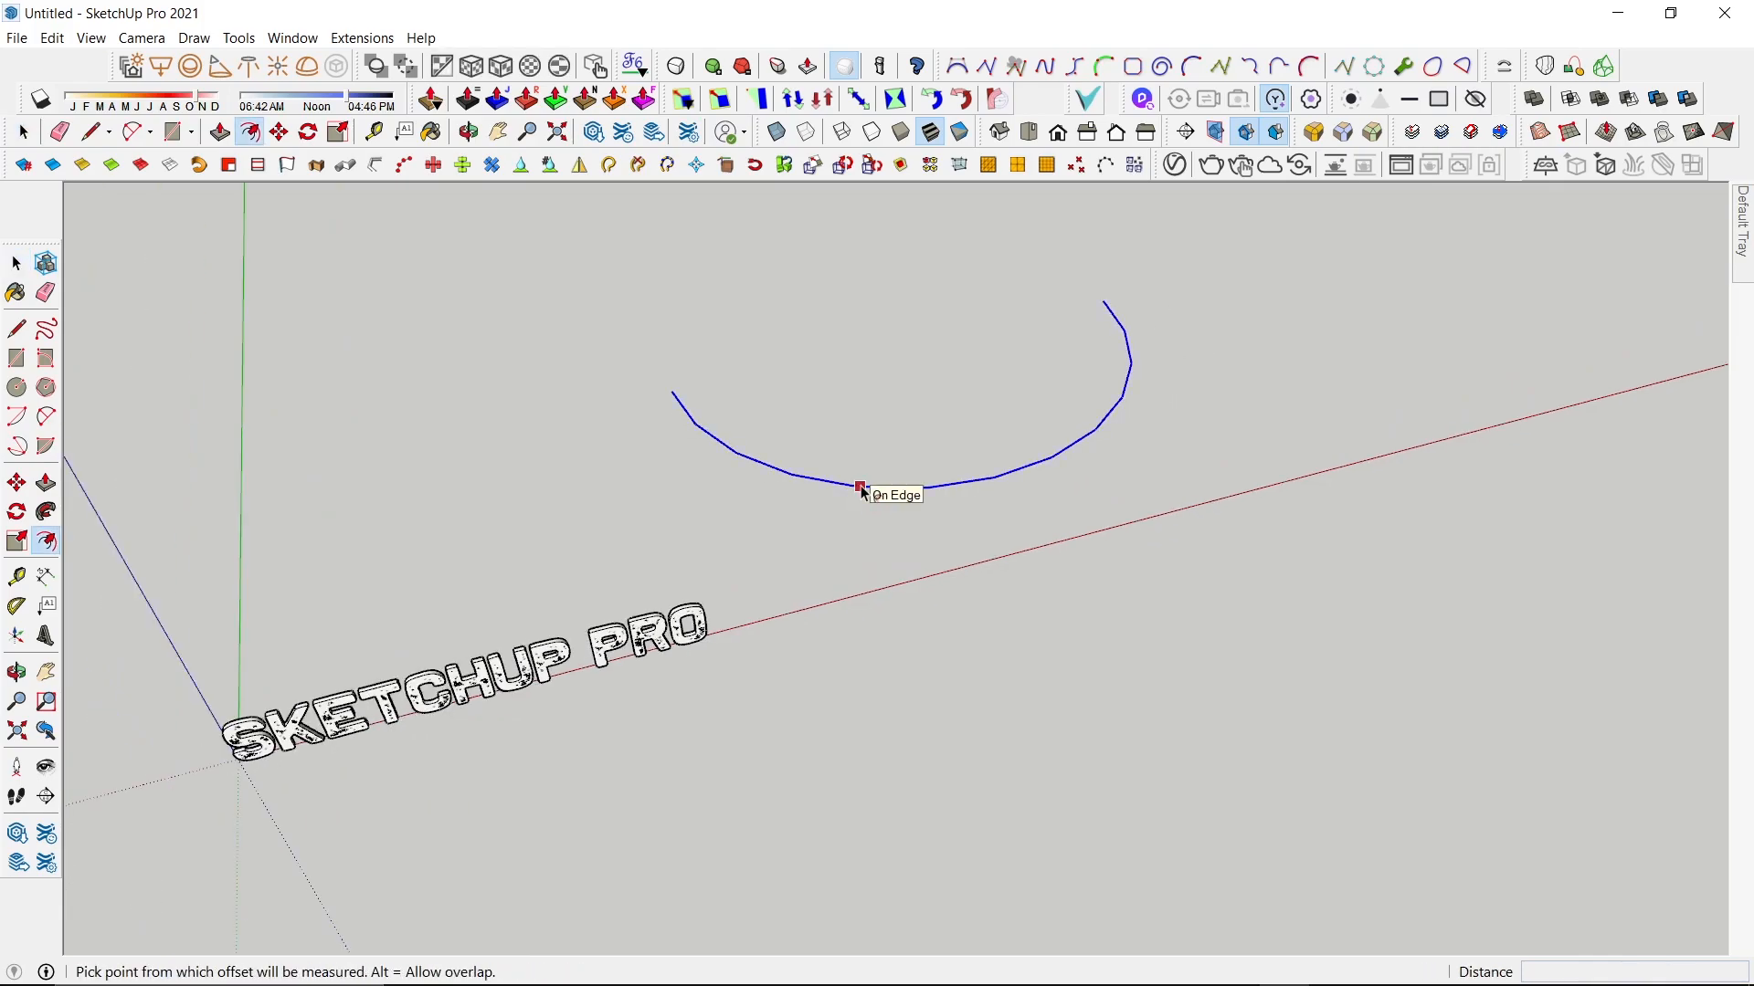
pyautogui.click(861, 488)
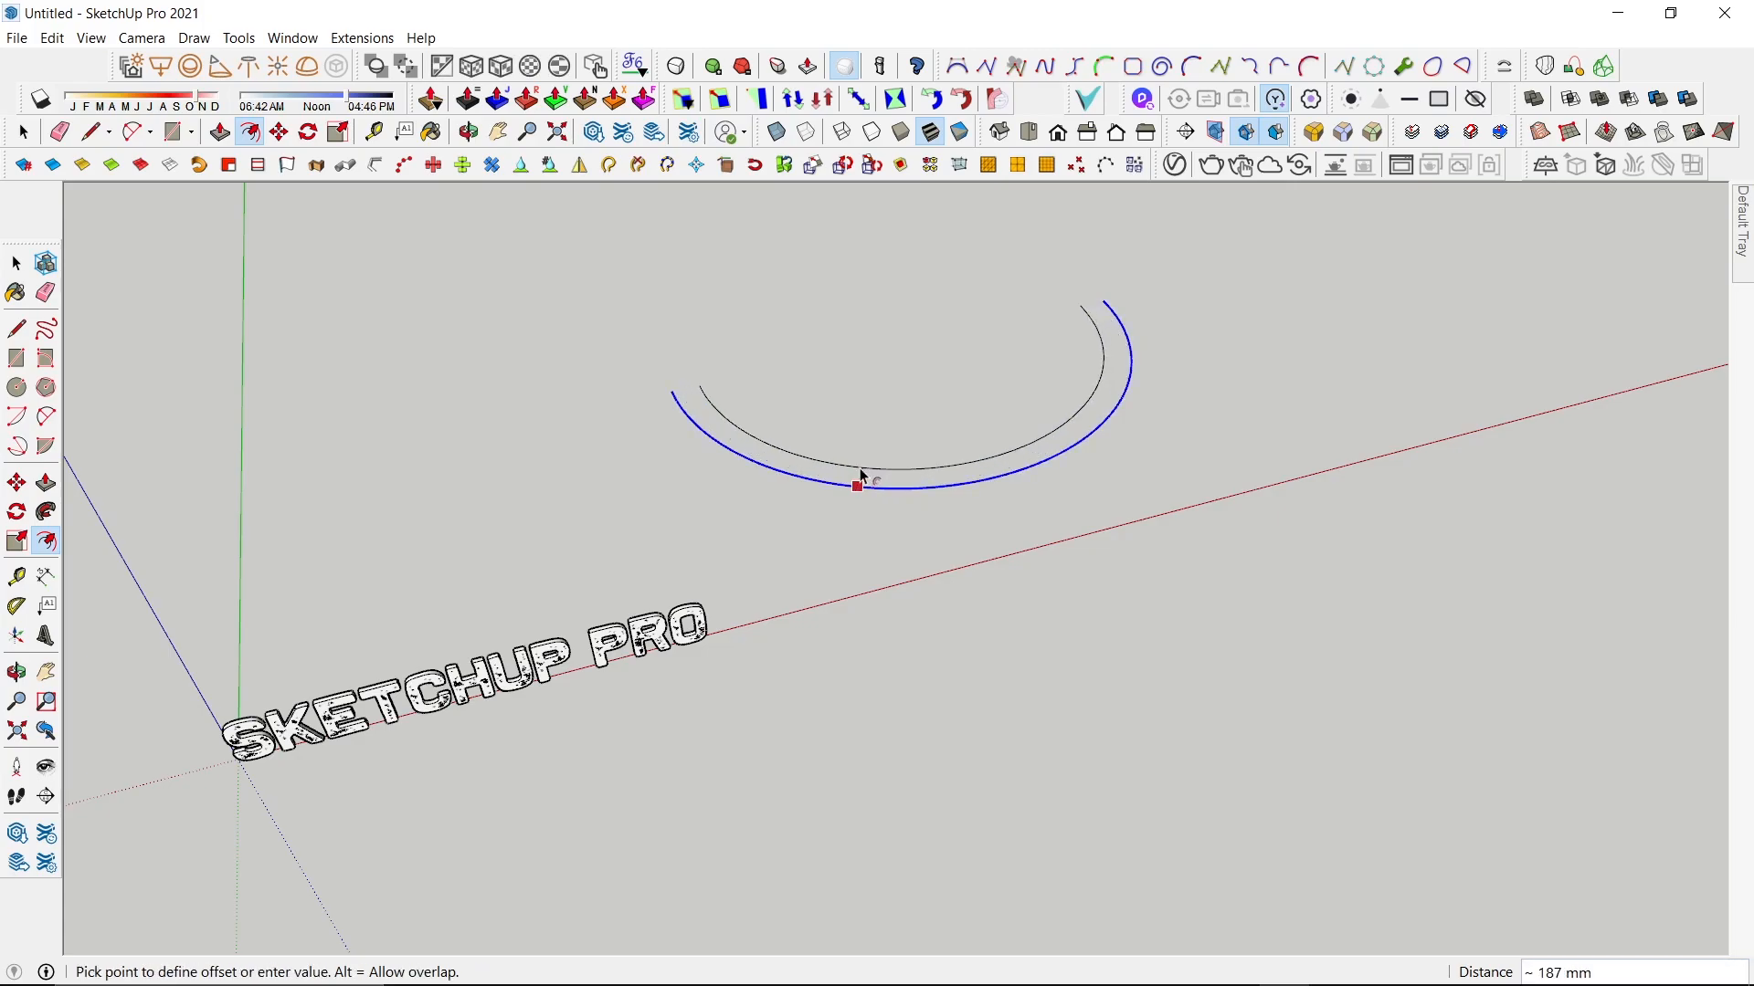
pyautogui.click(862, 478)
# Close both open ends between the two arcs with short lines to form a curved band face.
pyautogui.press('l')
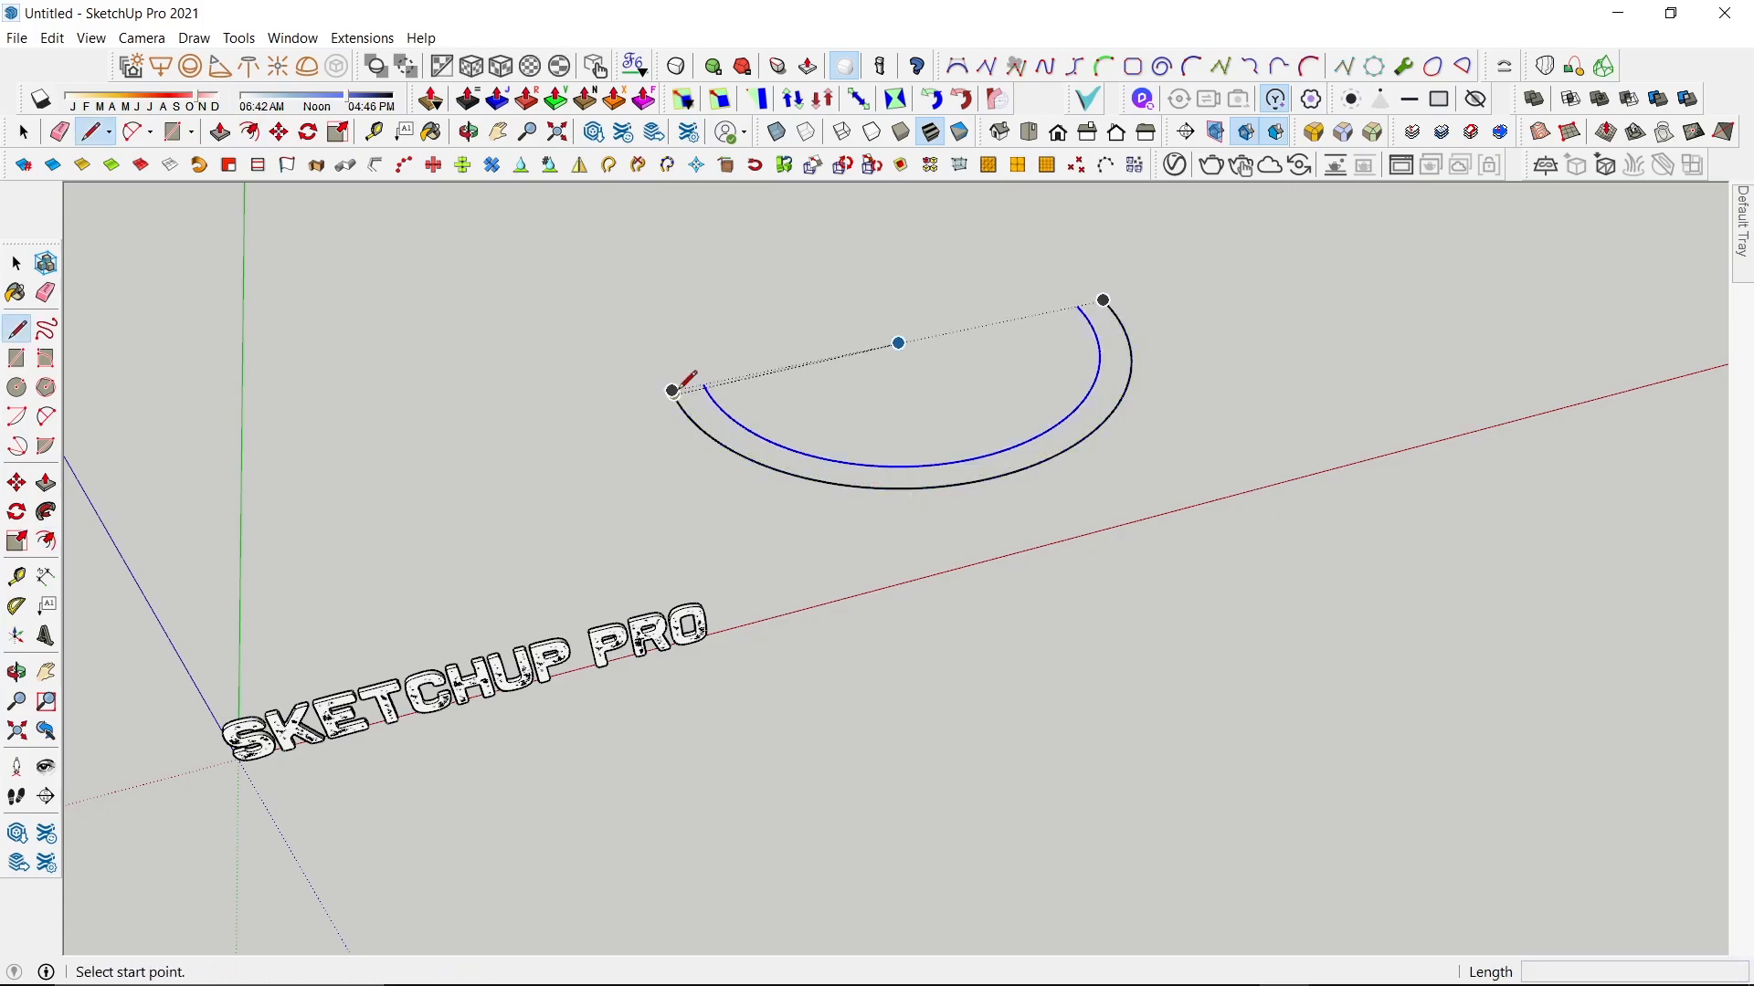
pyautogui.click(672, 390)
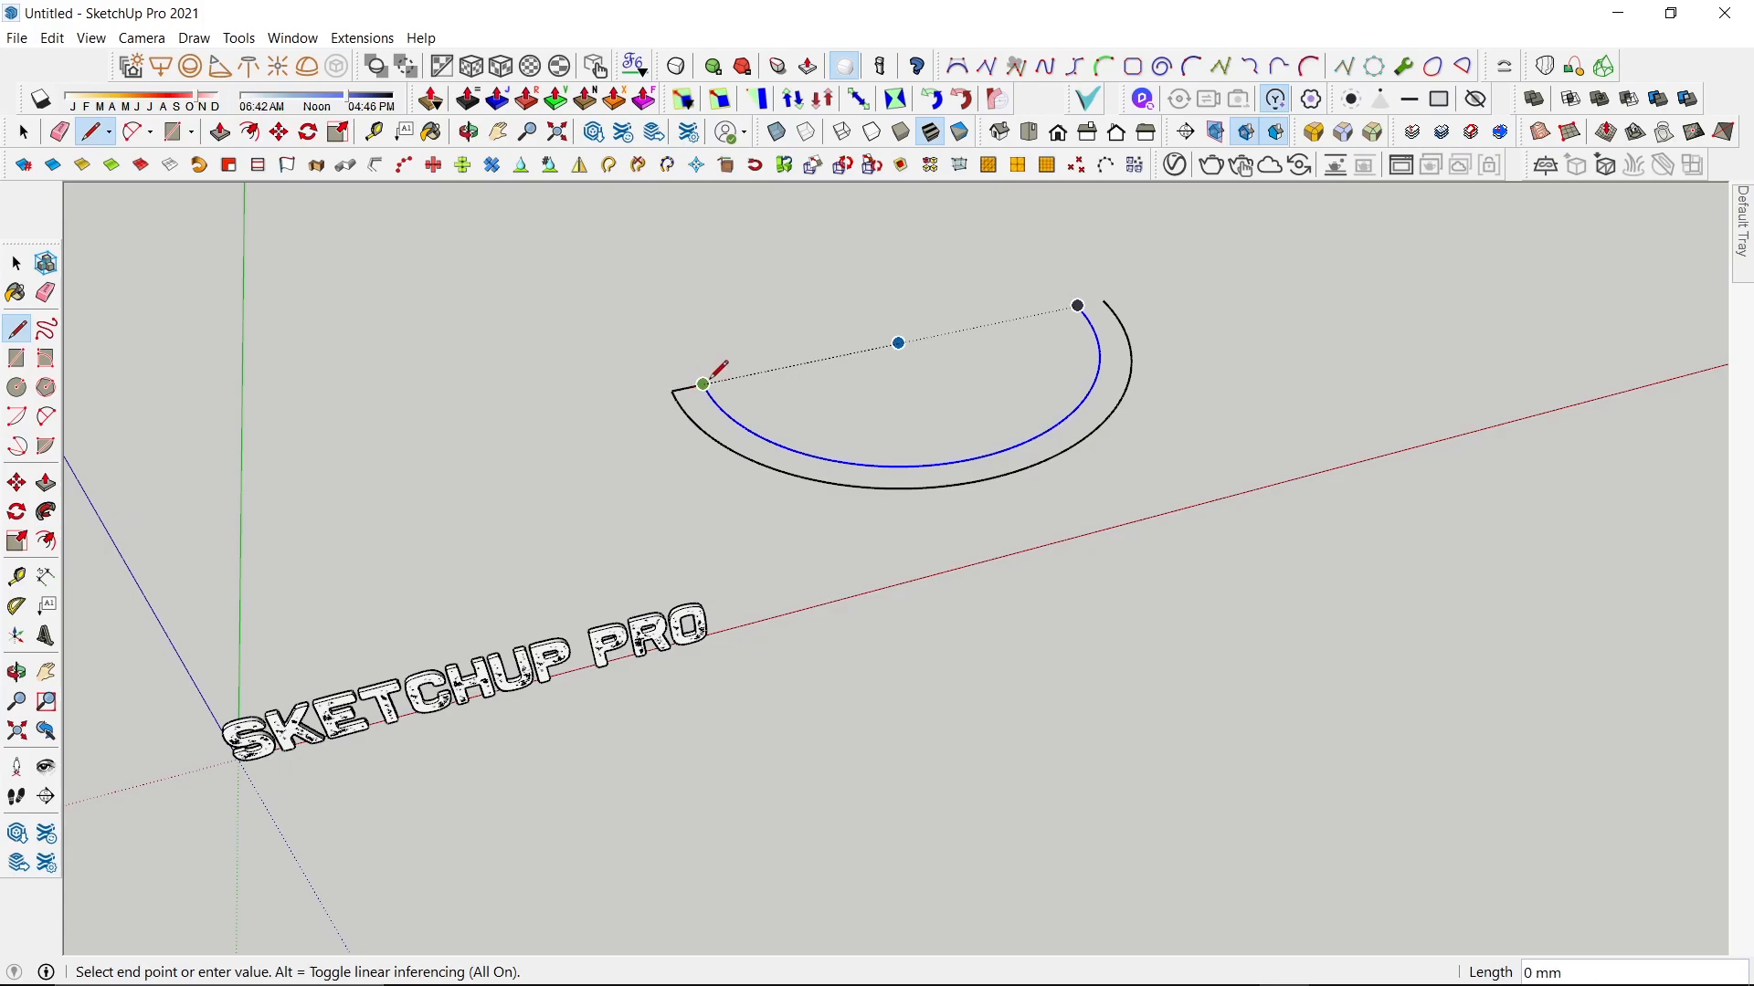
pyautogui.press('Escape')
pyautogui.press('space')
pyautogui.press('l')
pyautogui.click(1078, 308)
pyautogui.click(1078, 304)
pyautogui.press('space')
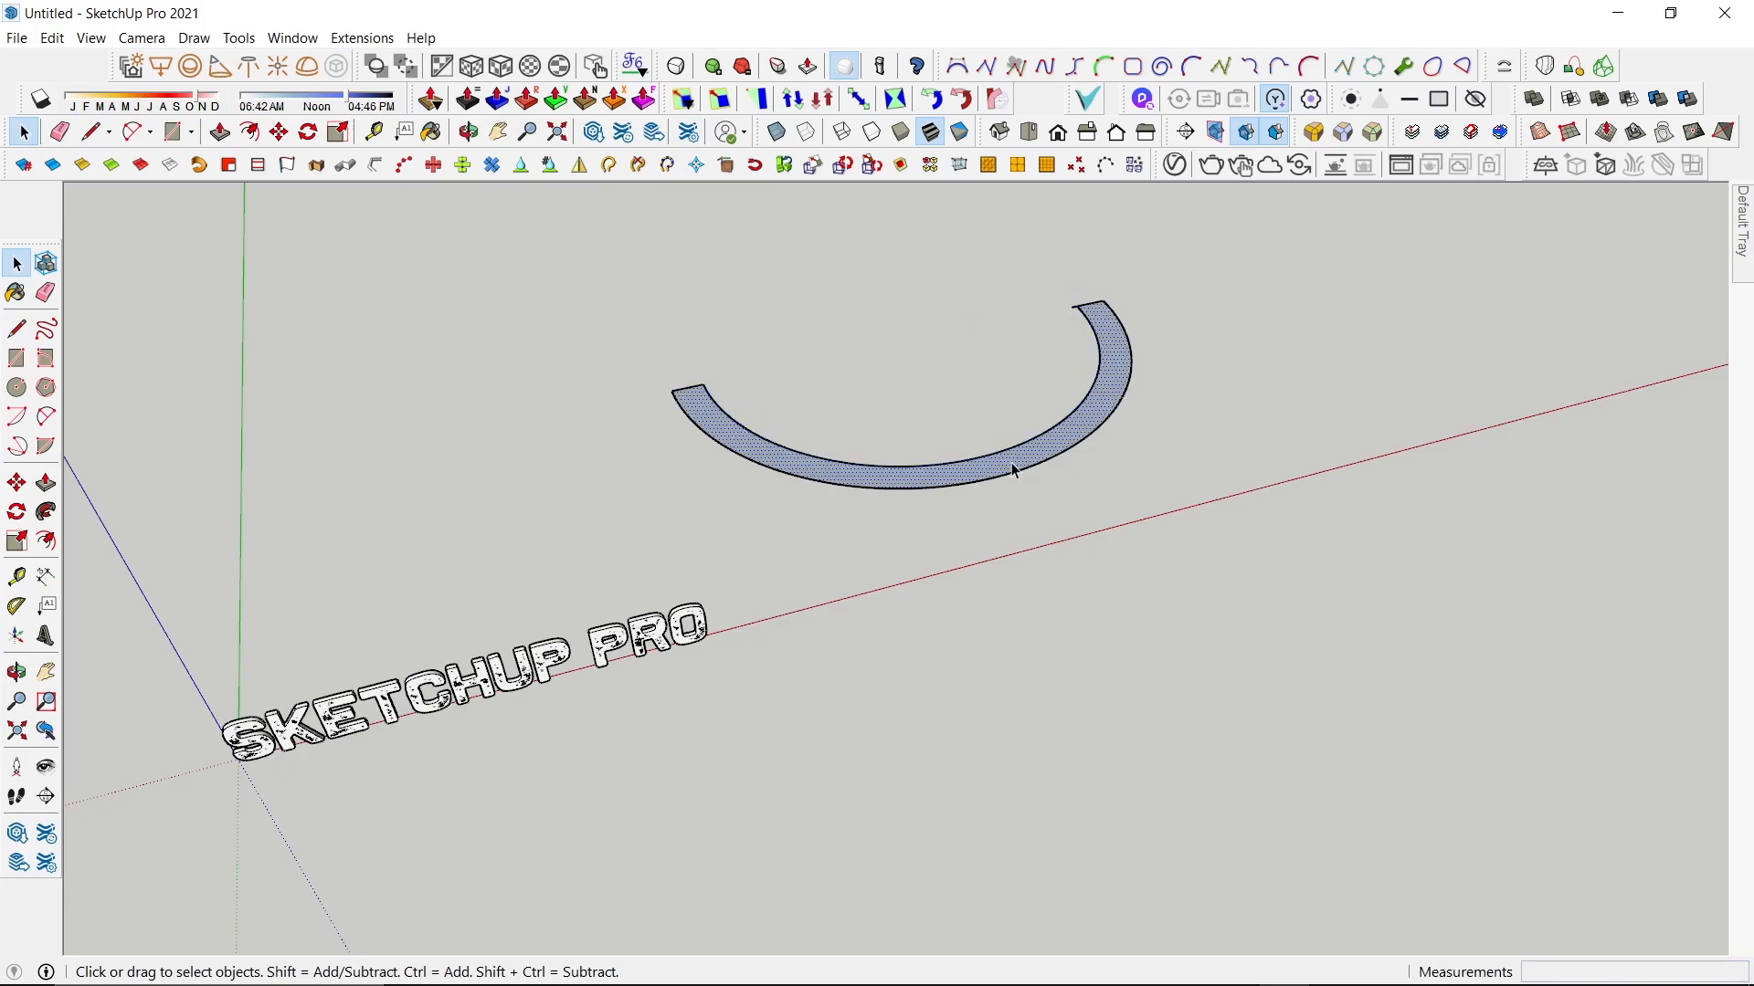
# Push/Pull the curved band face upward about 1920 mm to form a semicircular wall.
pyautogui.press('p')
pyautogui.moveTo(1010, 465); pyautogui.dragTo(980, 287)
pyautogui.scroll(-3, 980, 288)
pyautogui.moveTo(980, 287); pyautogui.dragTo(969, 340, button='middle')
pyautogui.click(963, 353)
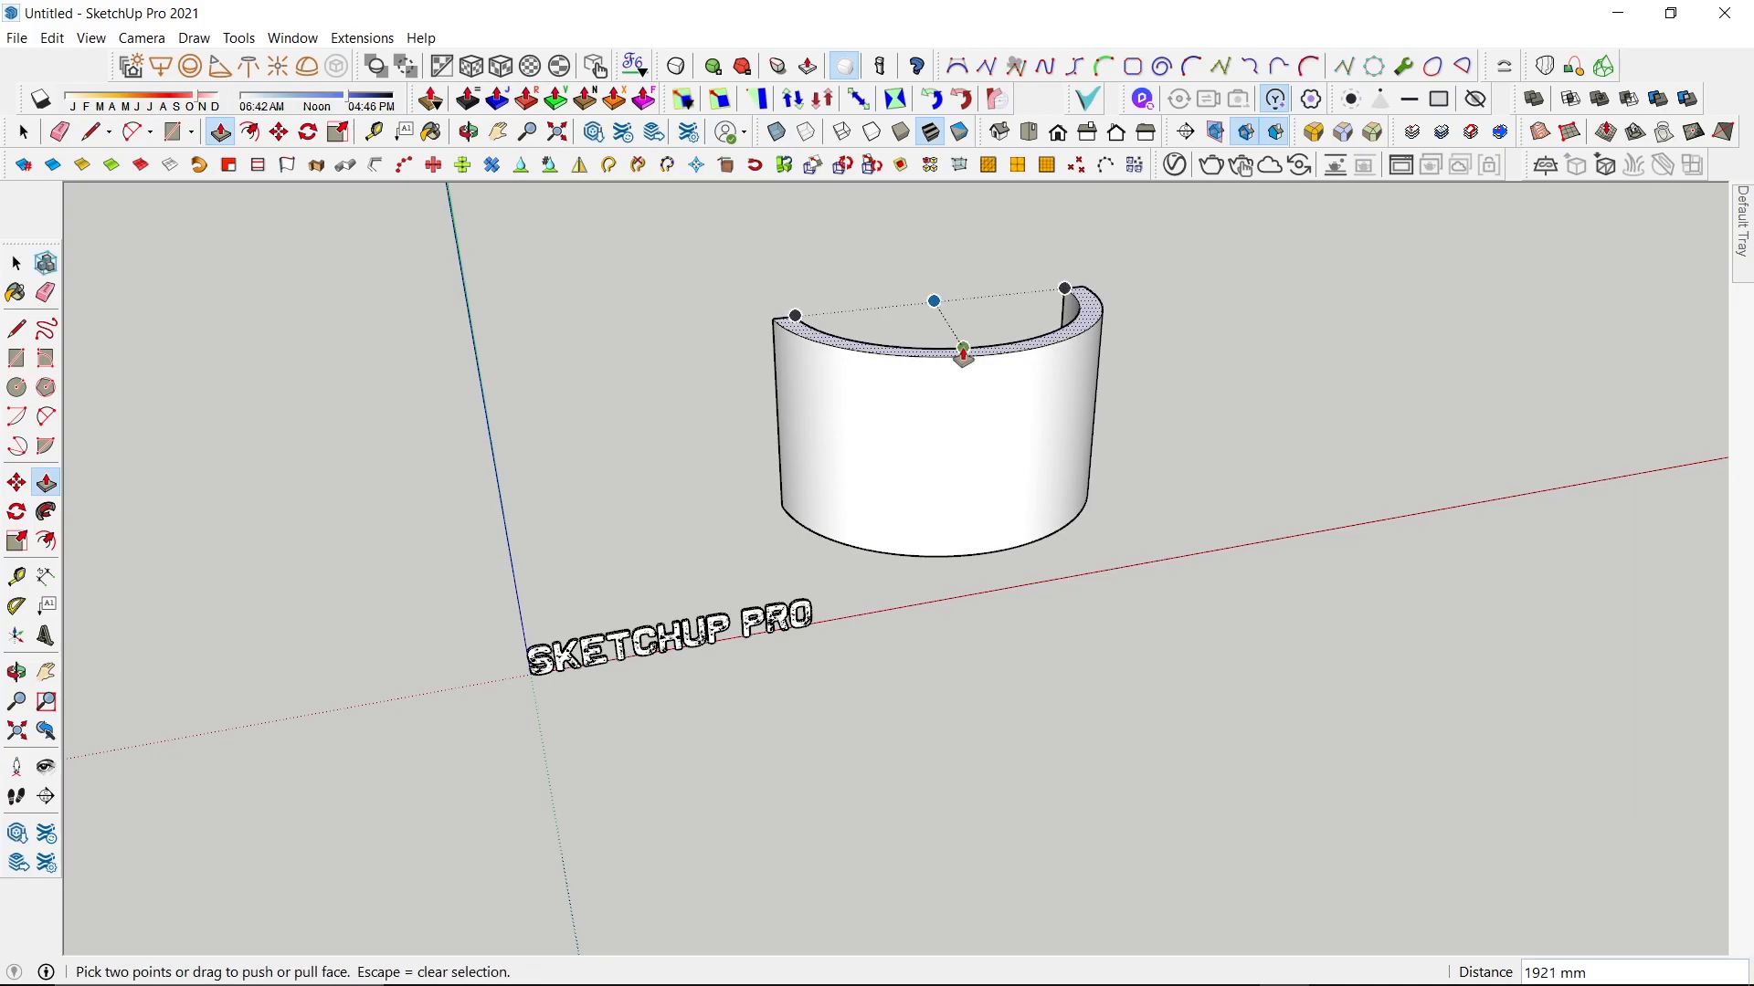
# Select all the connected geometry of the curved wall and make it a group.
pyautogui.press('space')
pyautogui.click(966, 454)
pyautogui.tripleClick(966, 454)
pyautogui.rightClick(967, 454)
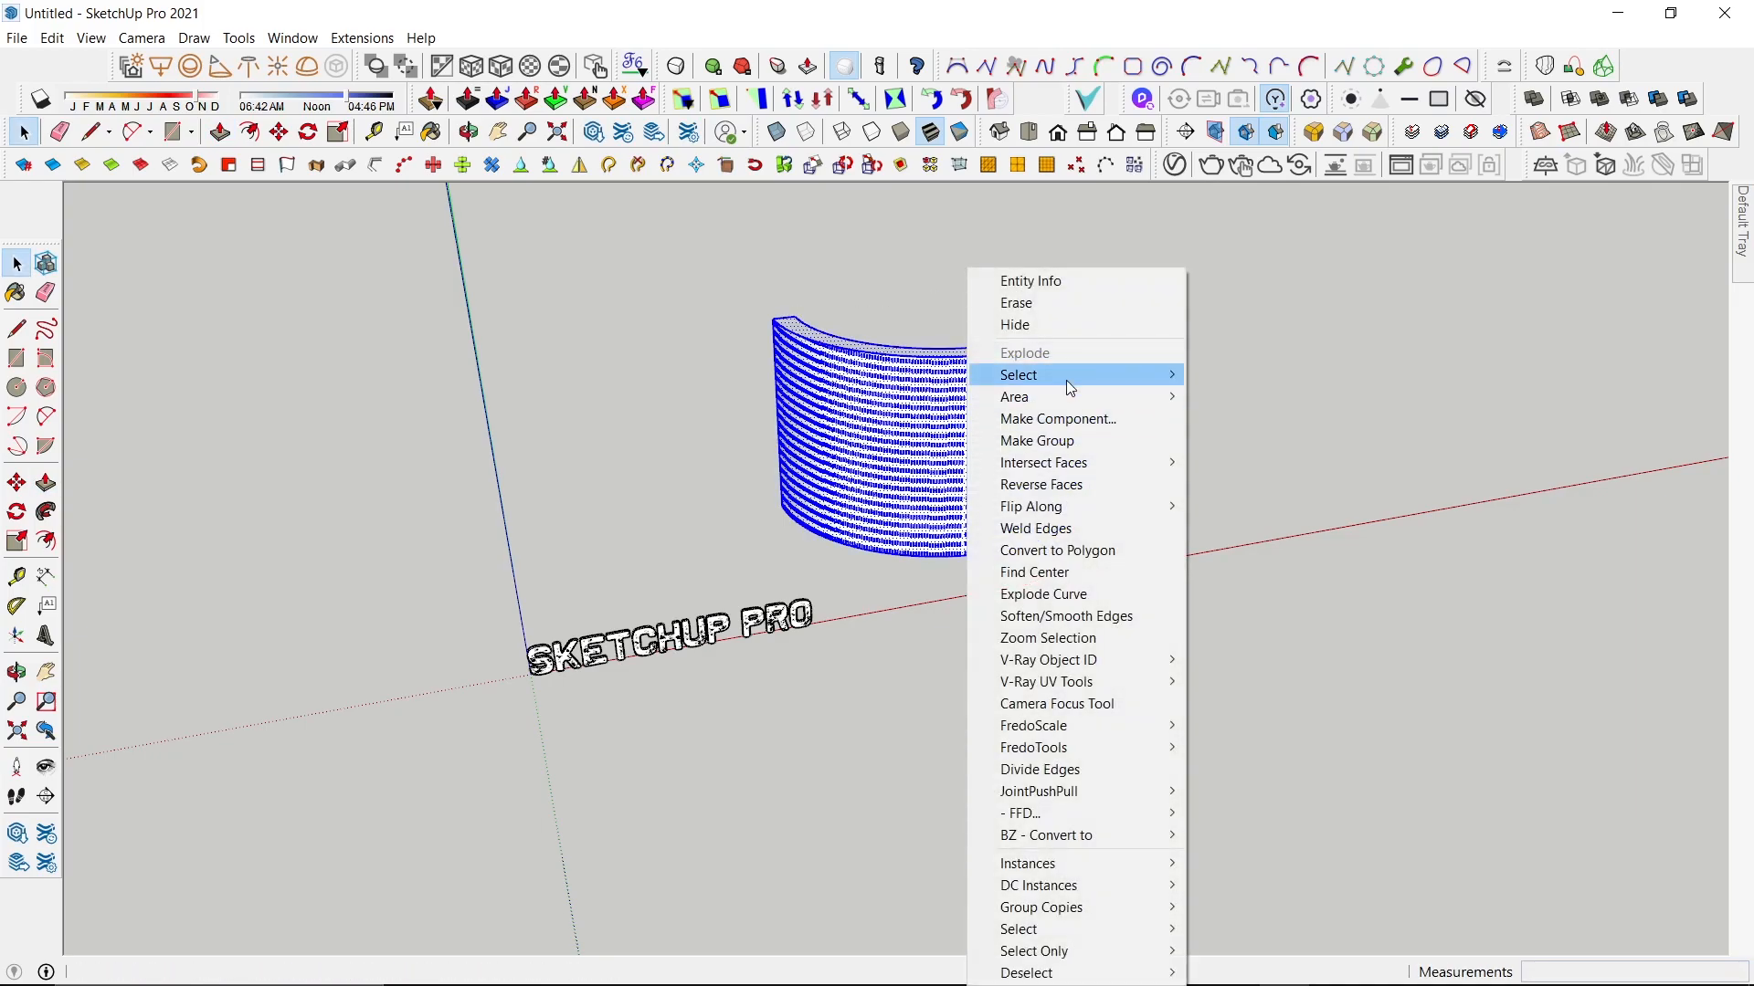
pyautogui.click(1074, 442)
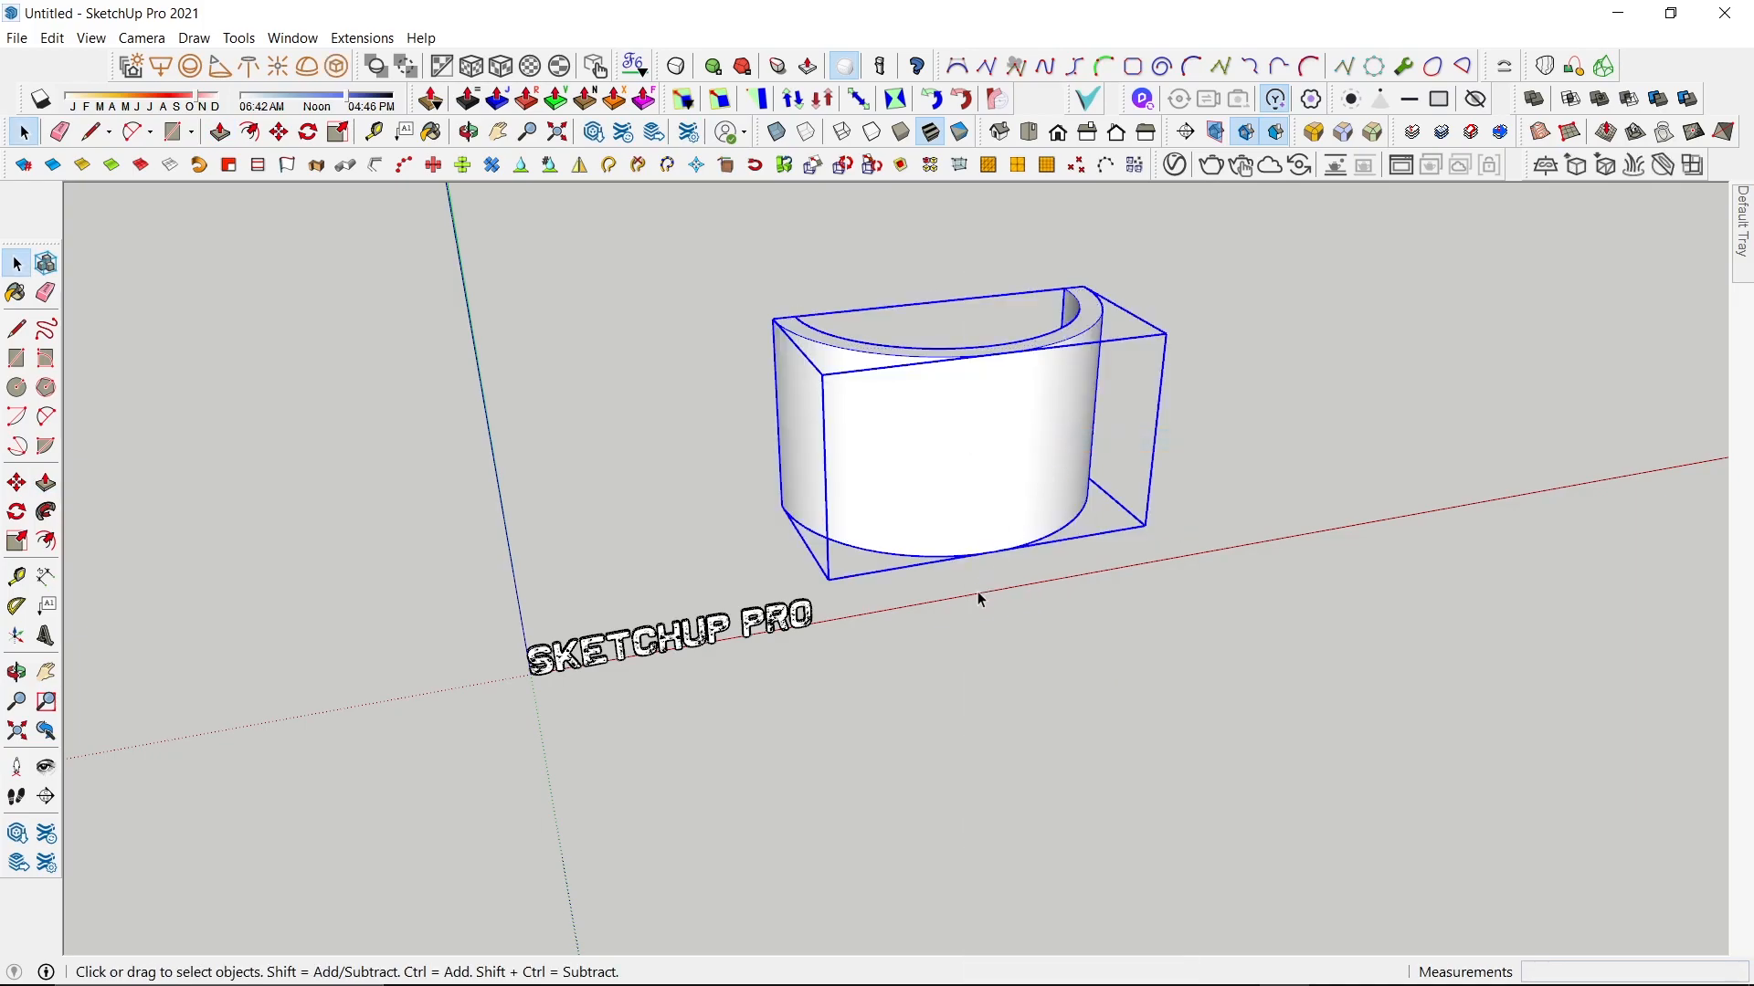
pyautogui.click(978, 588)
# Inside the wall group, copy the outer bottom arc 5000 mm along the red axis toward the negative side.
pyautogui.click(791, 630)
pyautogui.scroll(2, 821, 609)
pyautogui.moveTo(979, 557); pyautogui.dragTo(900, 776, button='middle')
pyautogui.scroll(-2, 884, 758)
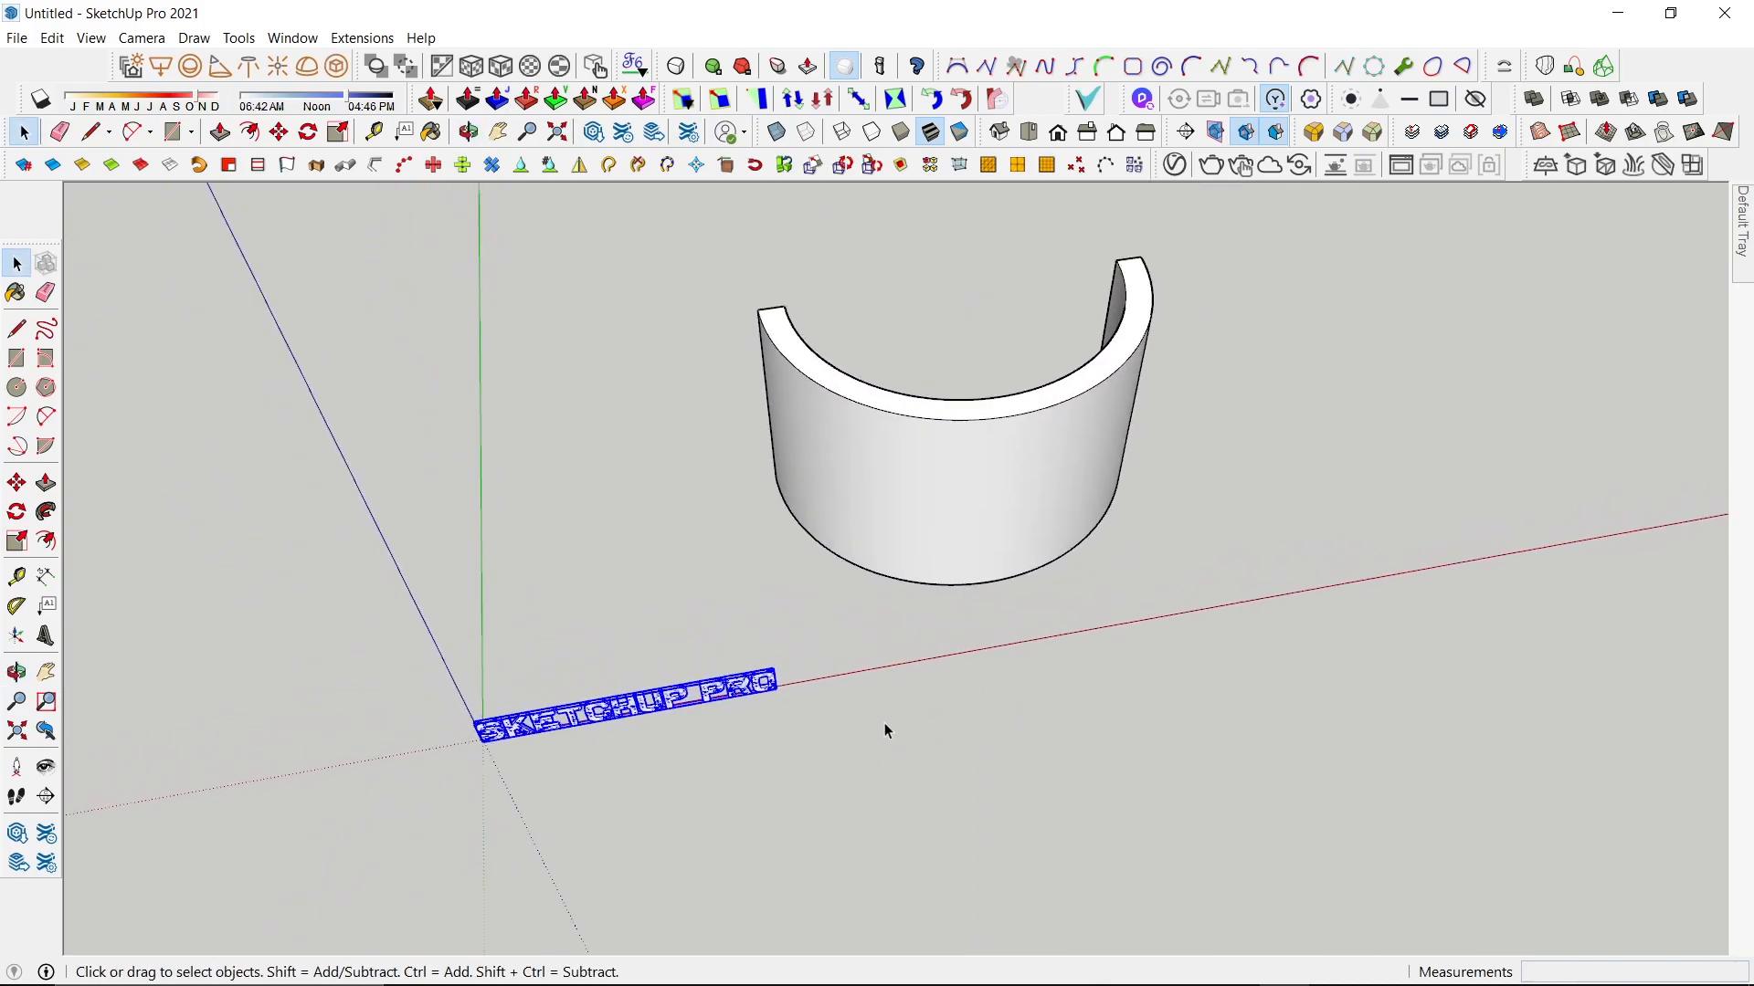
pyautogui.doubleClick(951, 434)
pyautogui.click(979, 587)
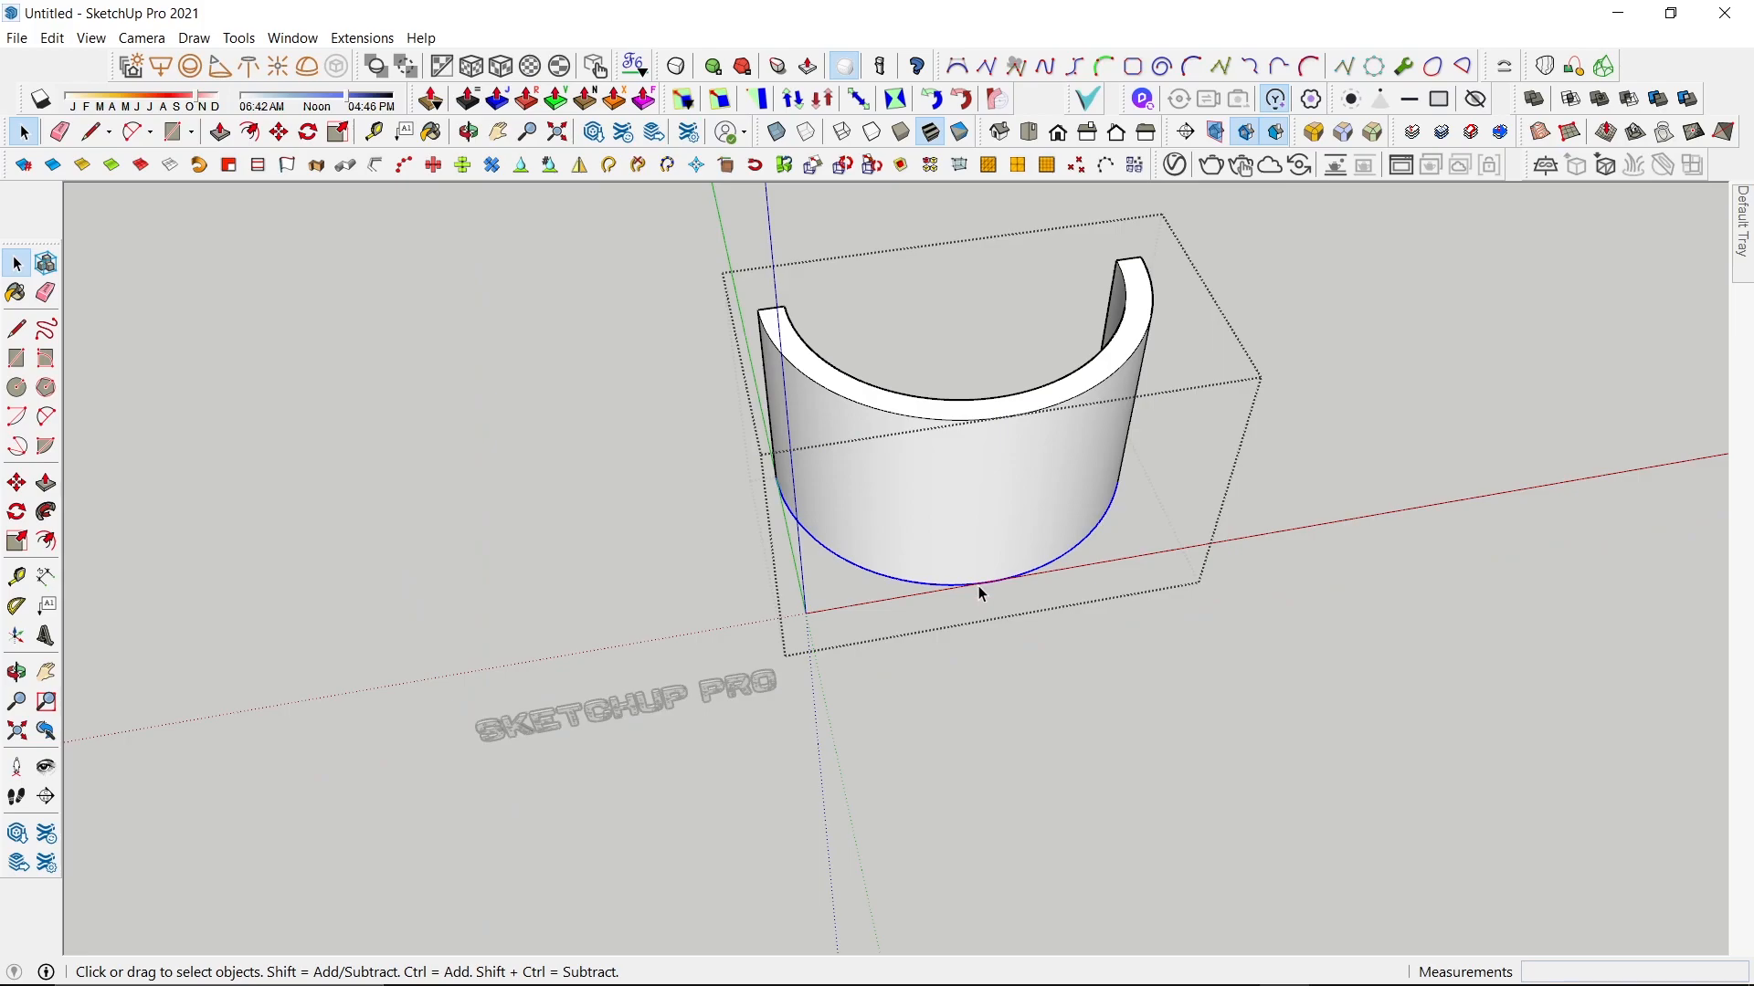
pyautogui.press('m')
pyautogui.click(973, 654)
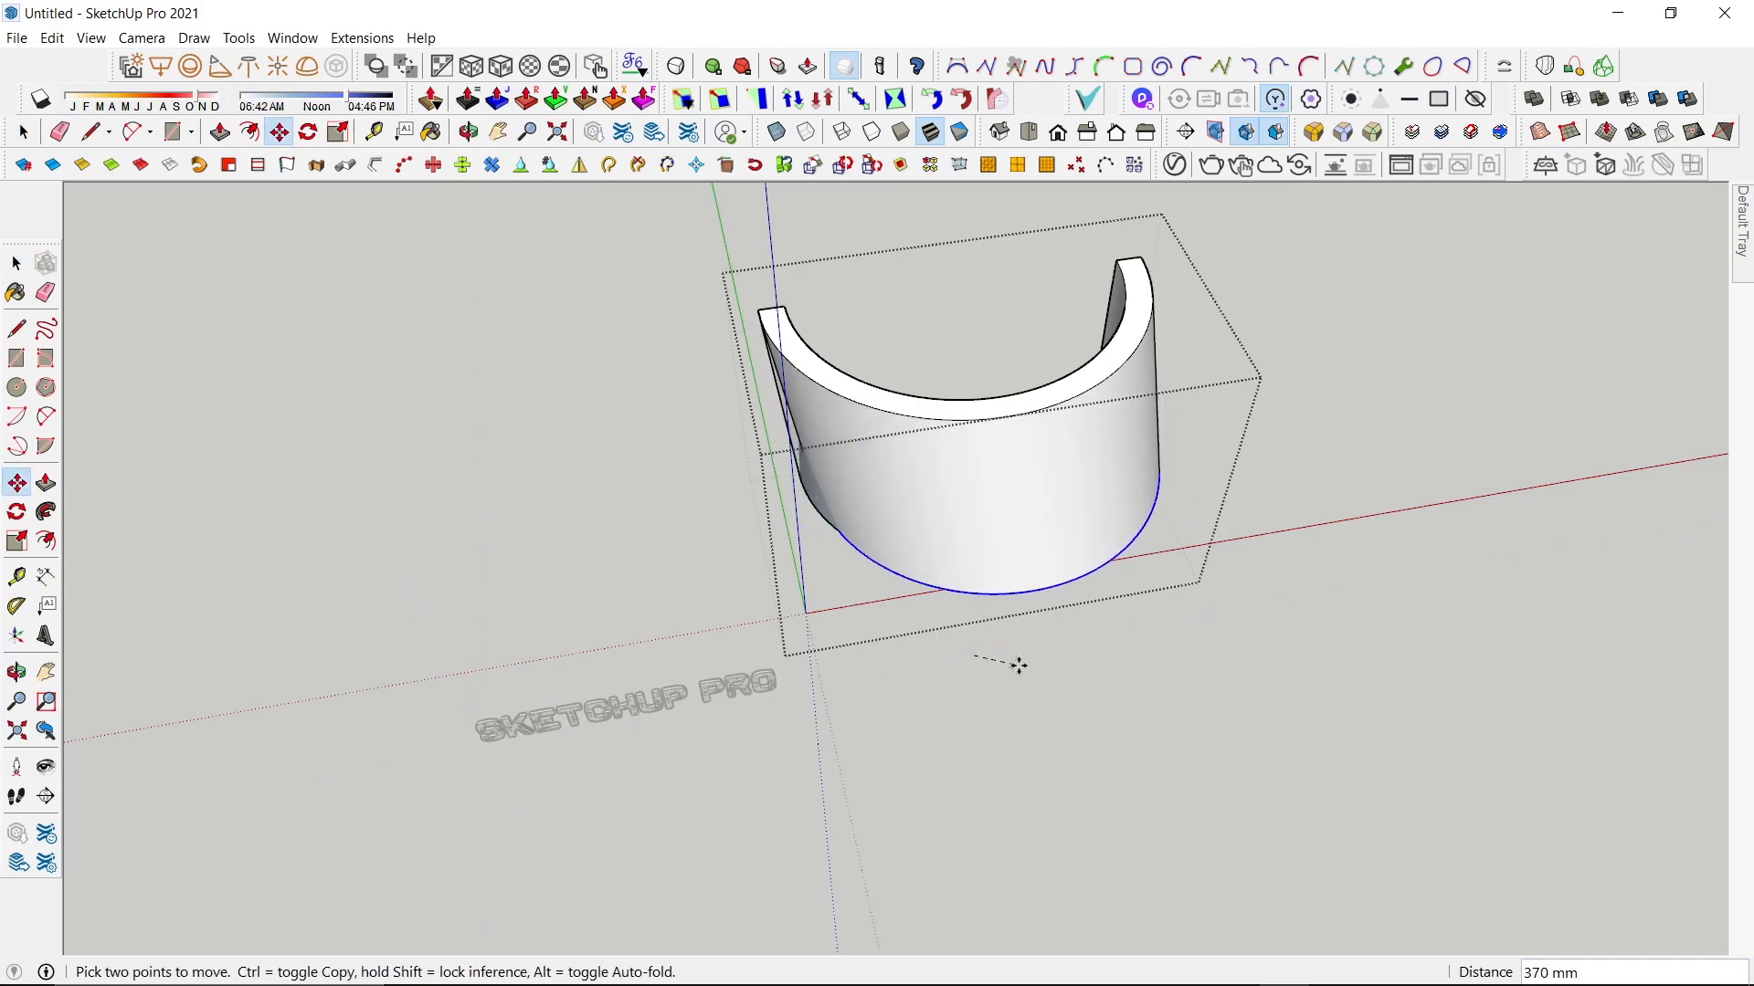
pyautogui.press('ctrl')
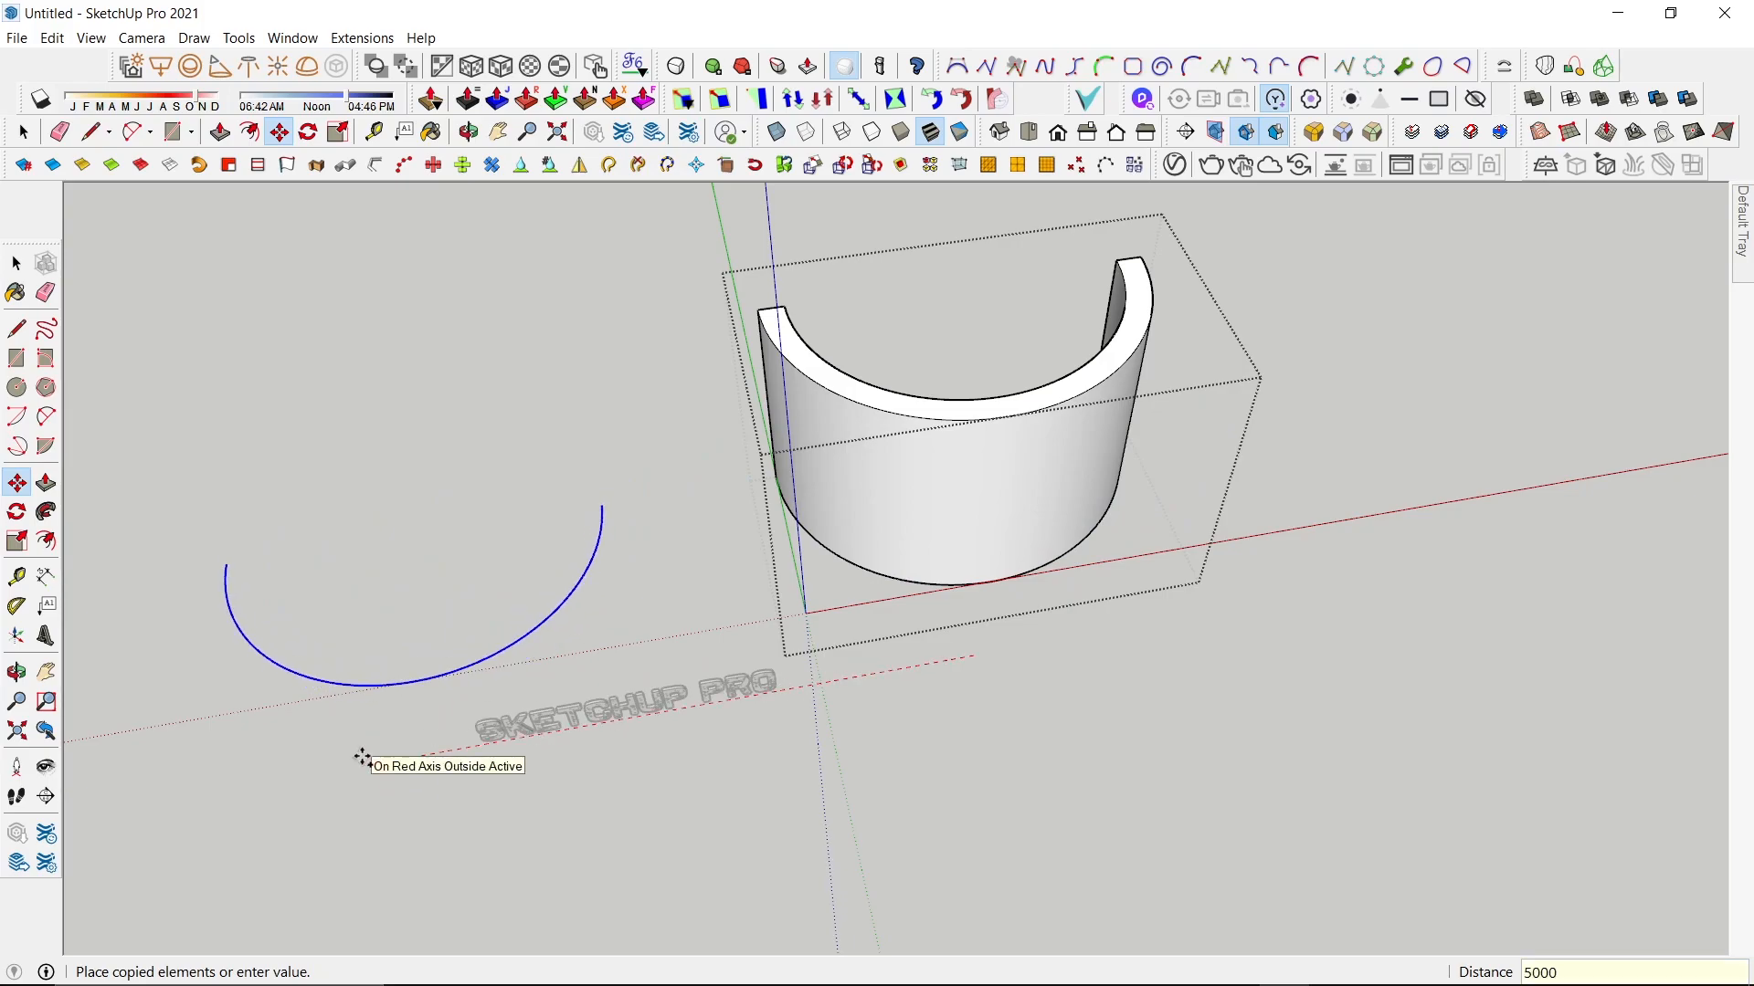
pyautogui.press('Return')
pyautogui.press('space')
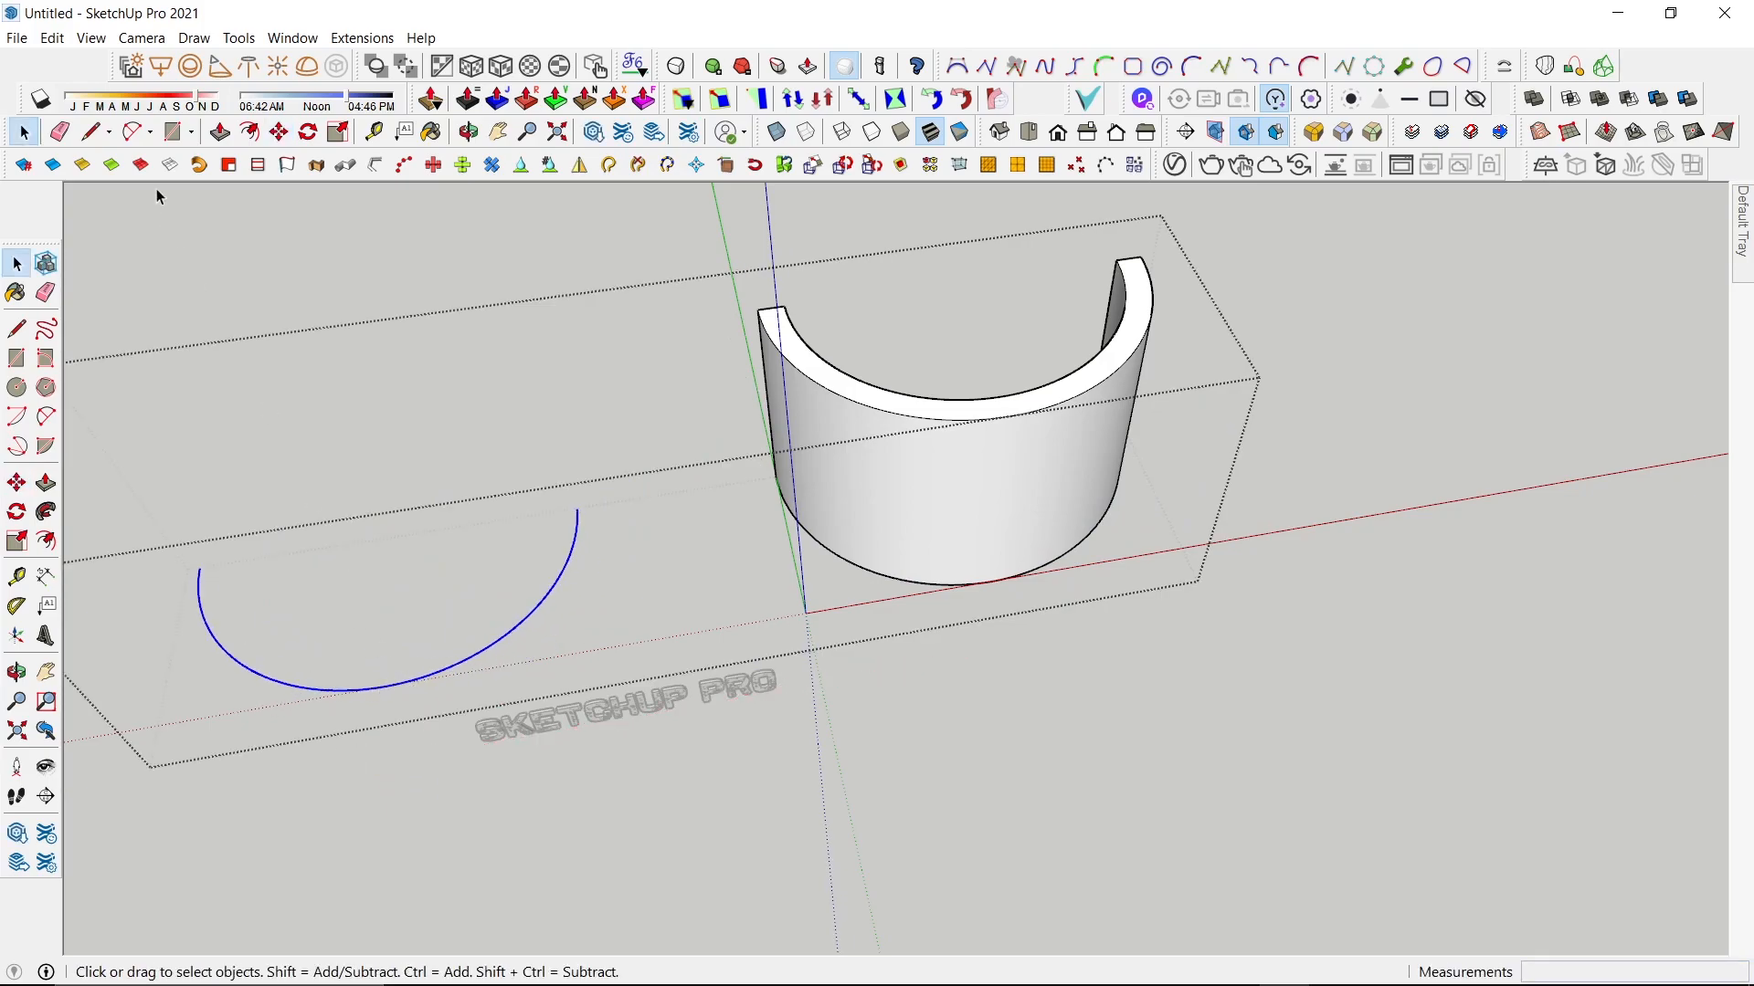
# Cut the copied arc out of the wall group, close the group and paste the arc in place outside it.
pyautogui.click(42, 26)
pyautogui.click(119, 112)
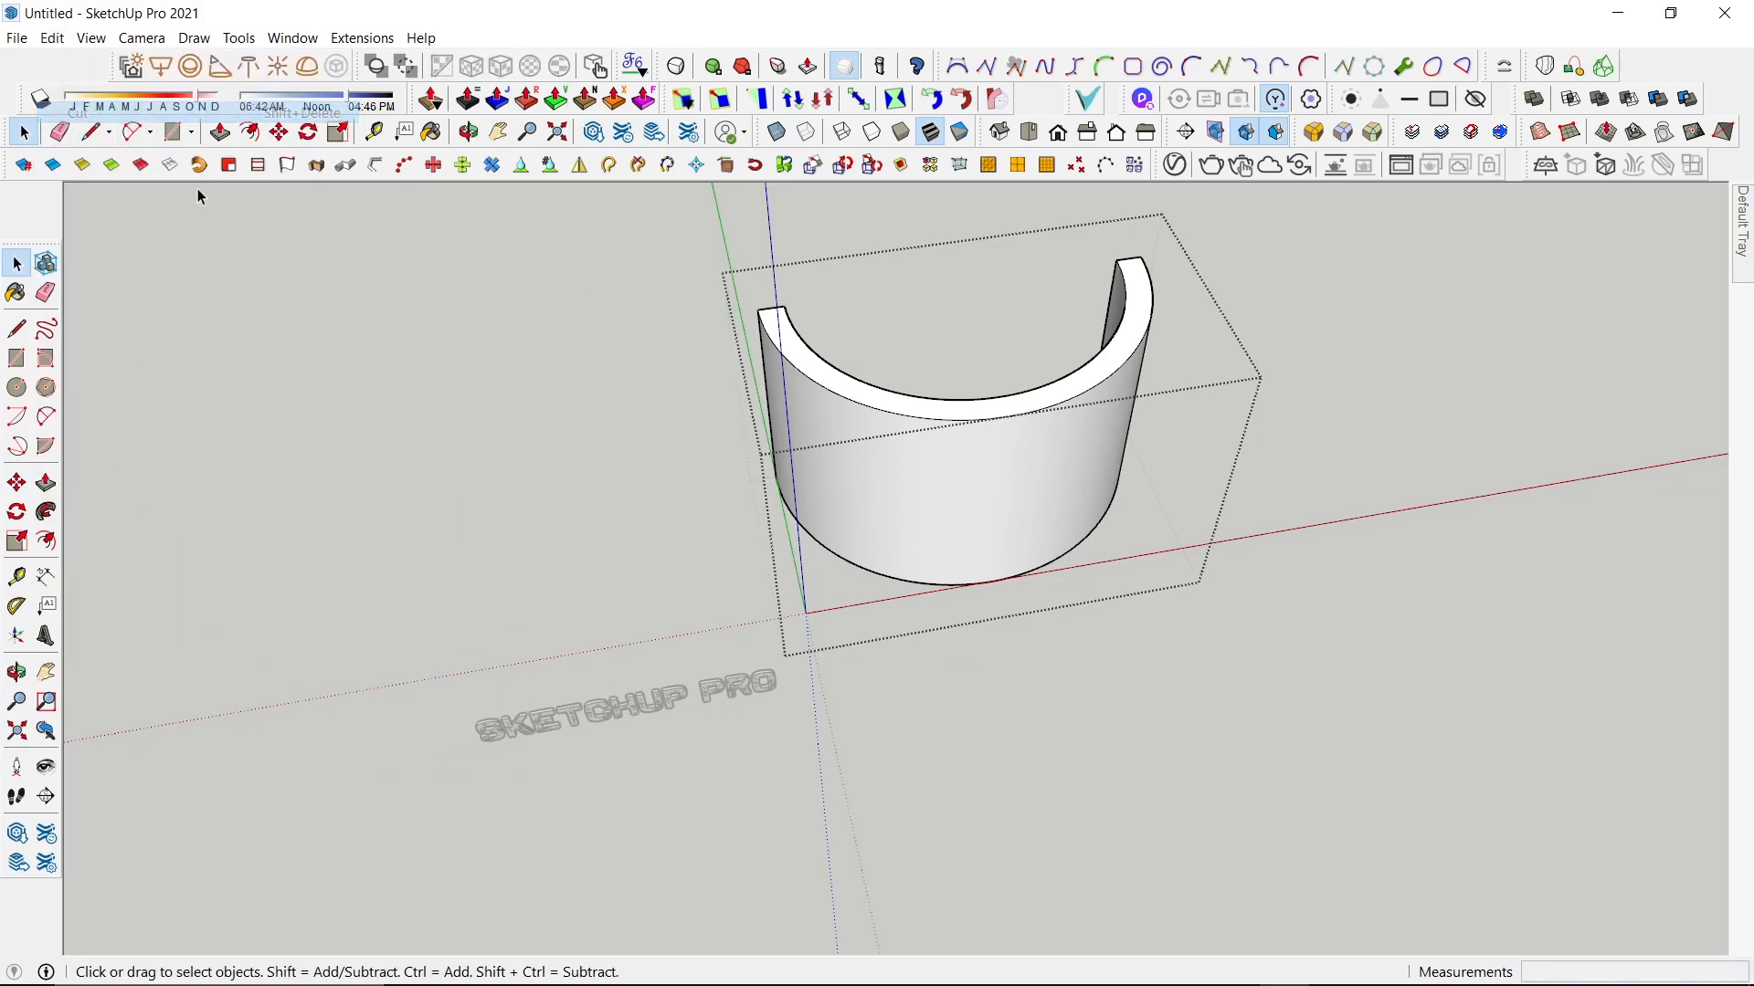
pyautogui.click(348, 358)
pyautogui.click(52, 38)
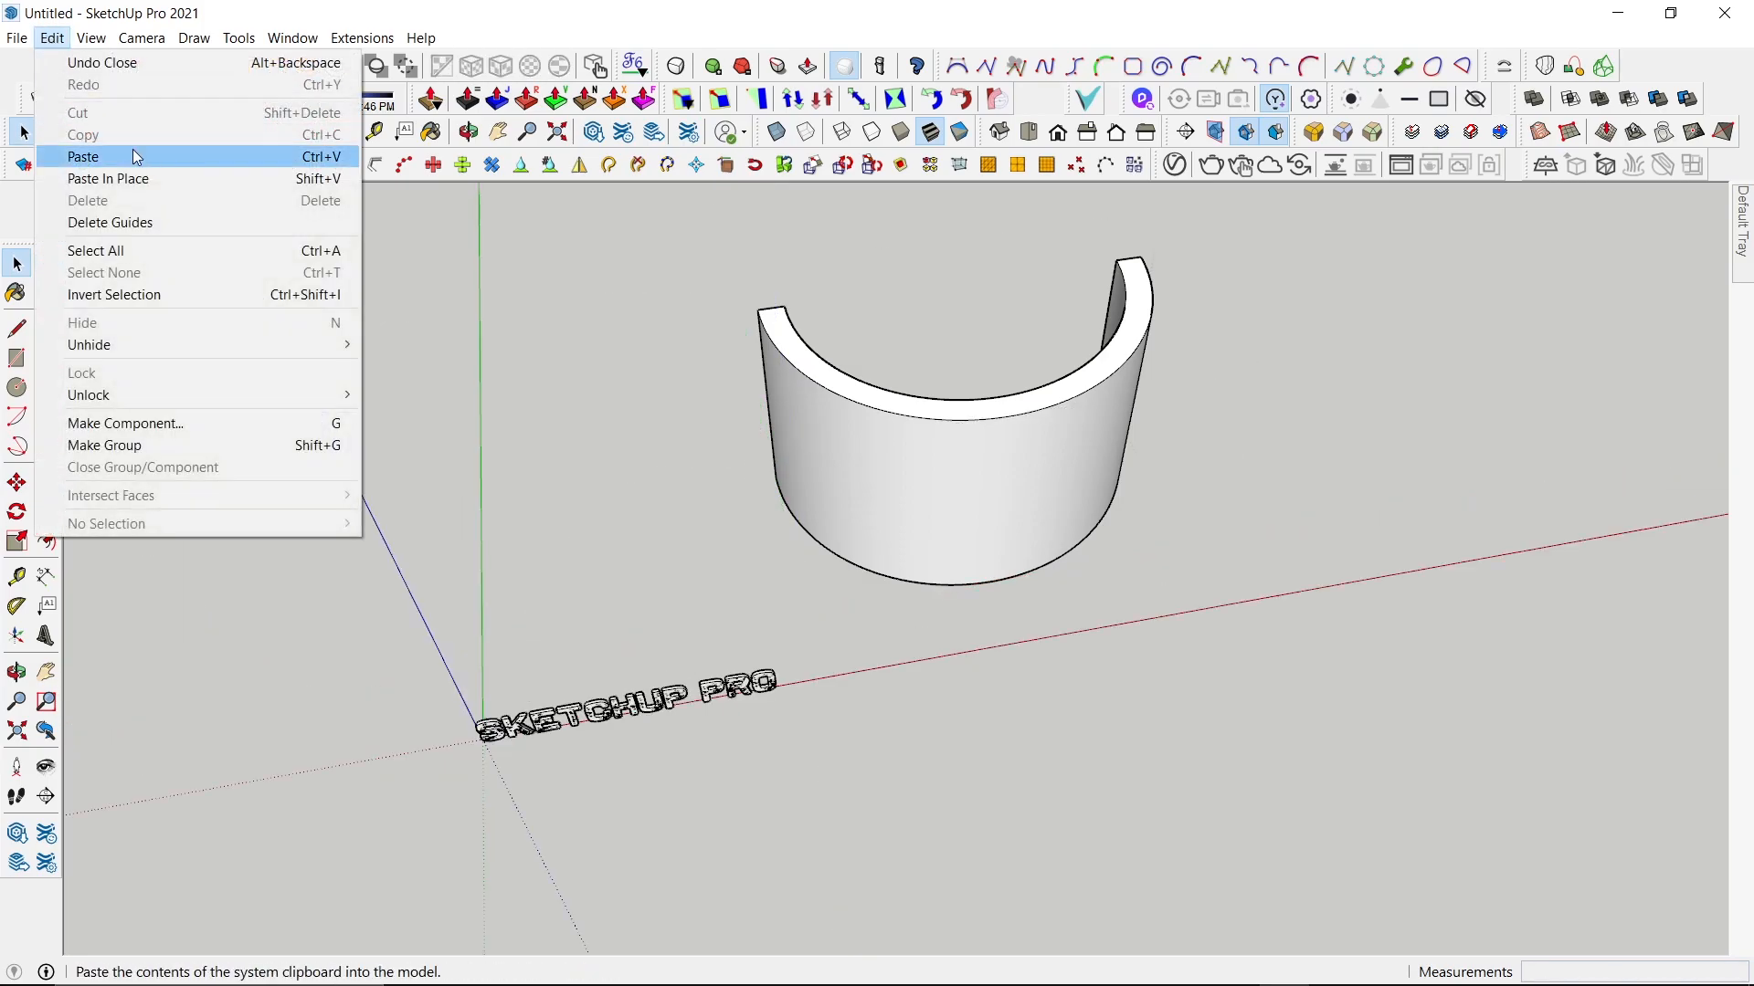
pyautogui.click(151, 179)
pyautogui.keyDown('shift'); pyautogui.moveTo(740, 610); pyautogui.dragTo(1118, 522, button='middle'); pyautogui.keyUp('shift')
pyautogui.scroll(2, 997, 610)
pyautogui.scroll(-2, 913, 617)
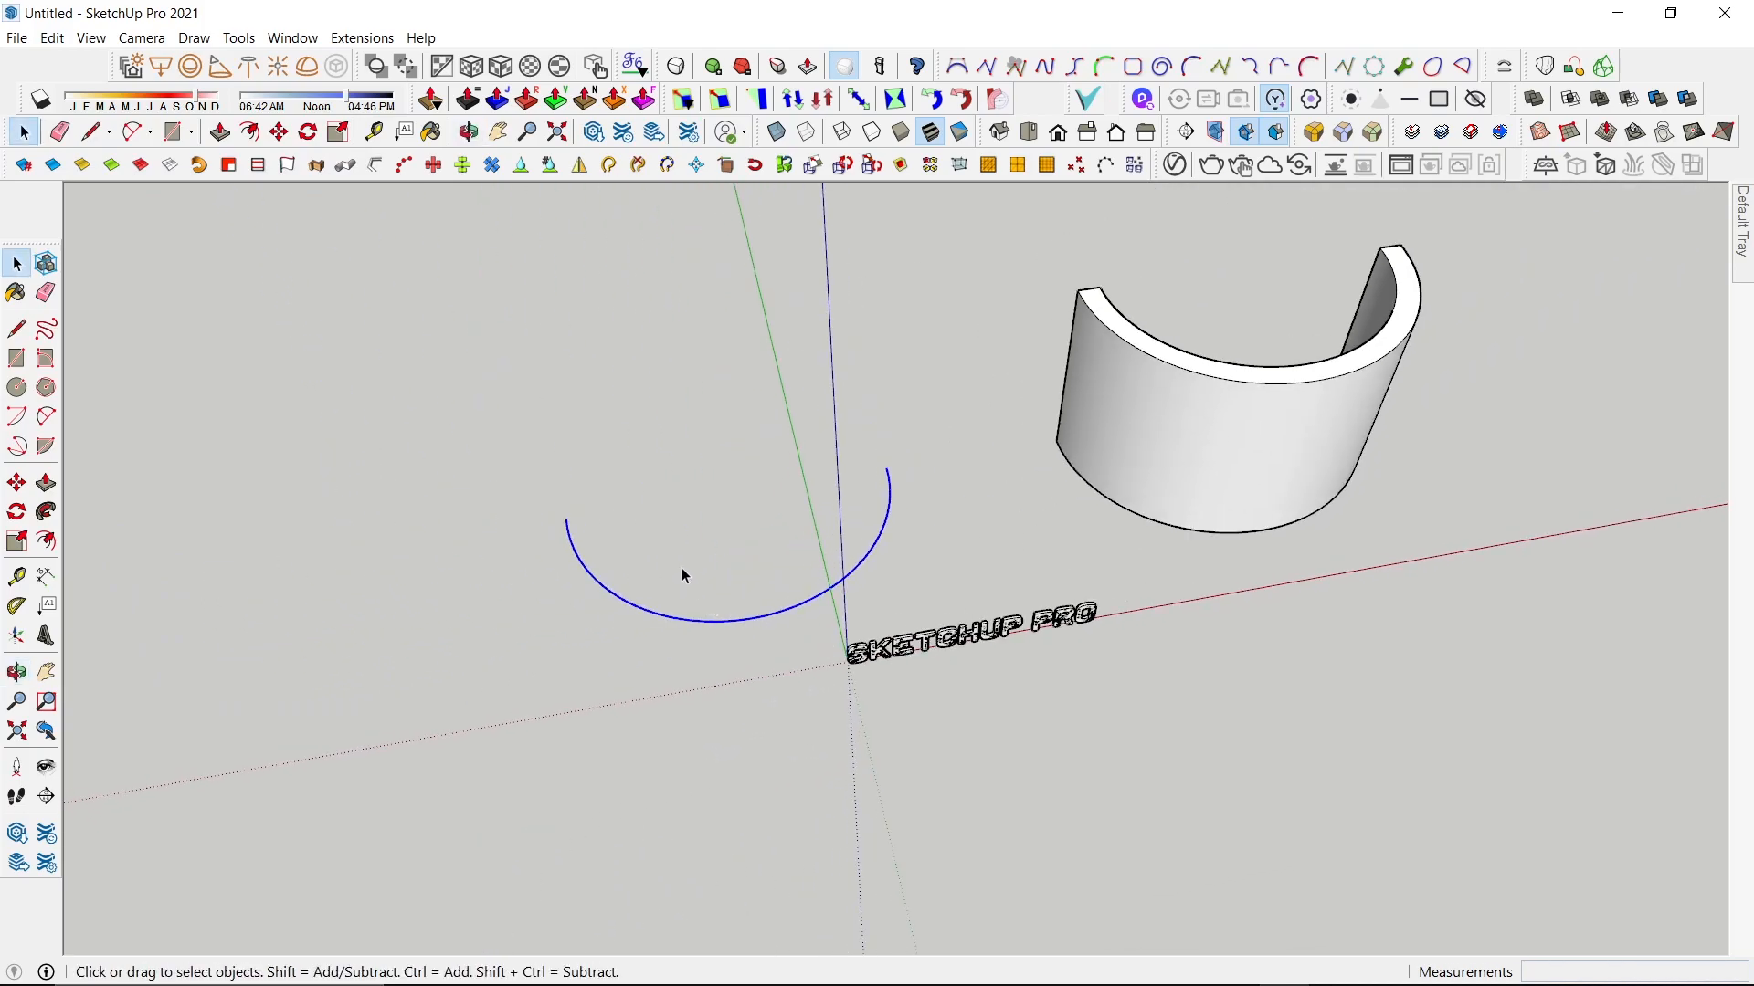
# Draw a straight line joining the two endpoints of the copied arc.
pyautogui.press('l')
pyautogui.click(566, 519)
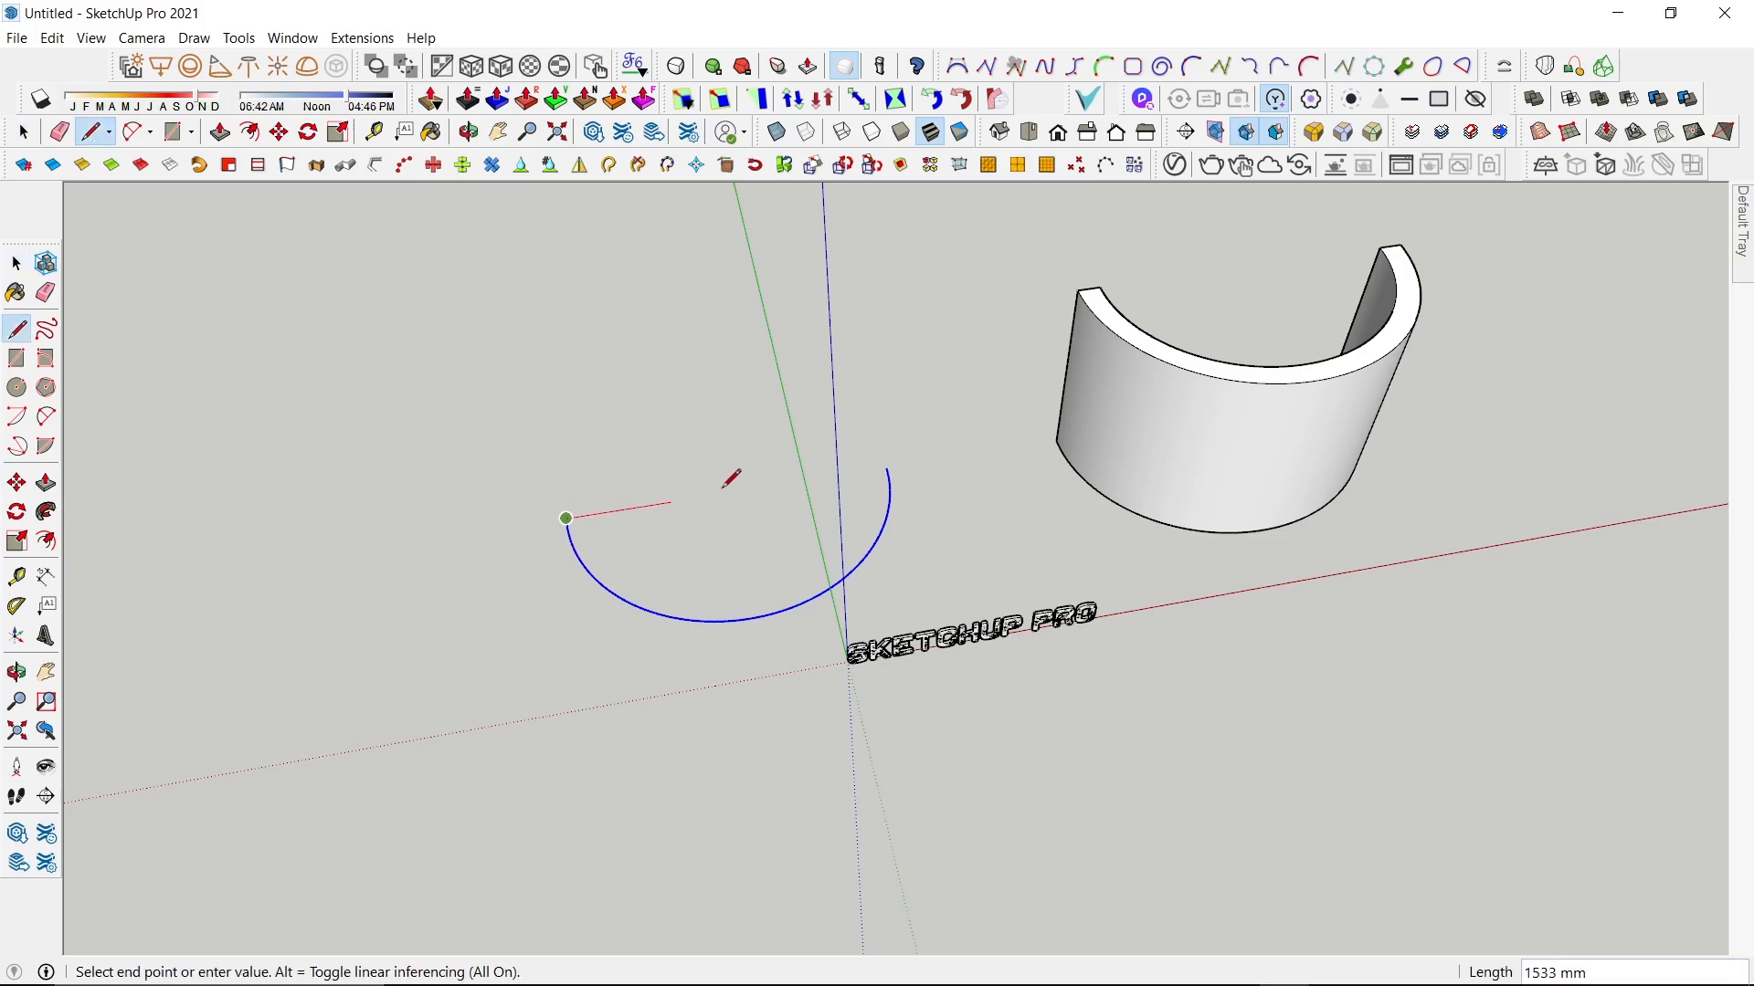
pyautogui.click(887, 467)
pyautogui.press('space')
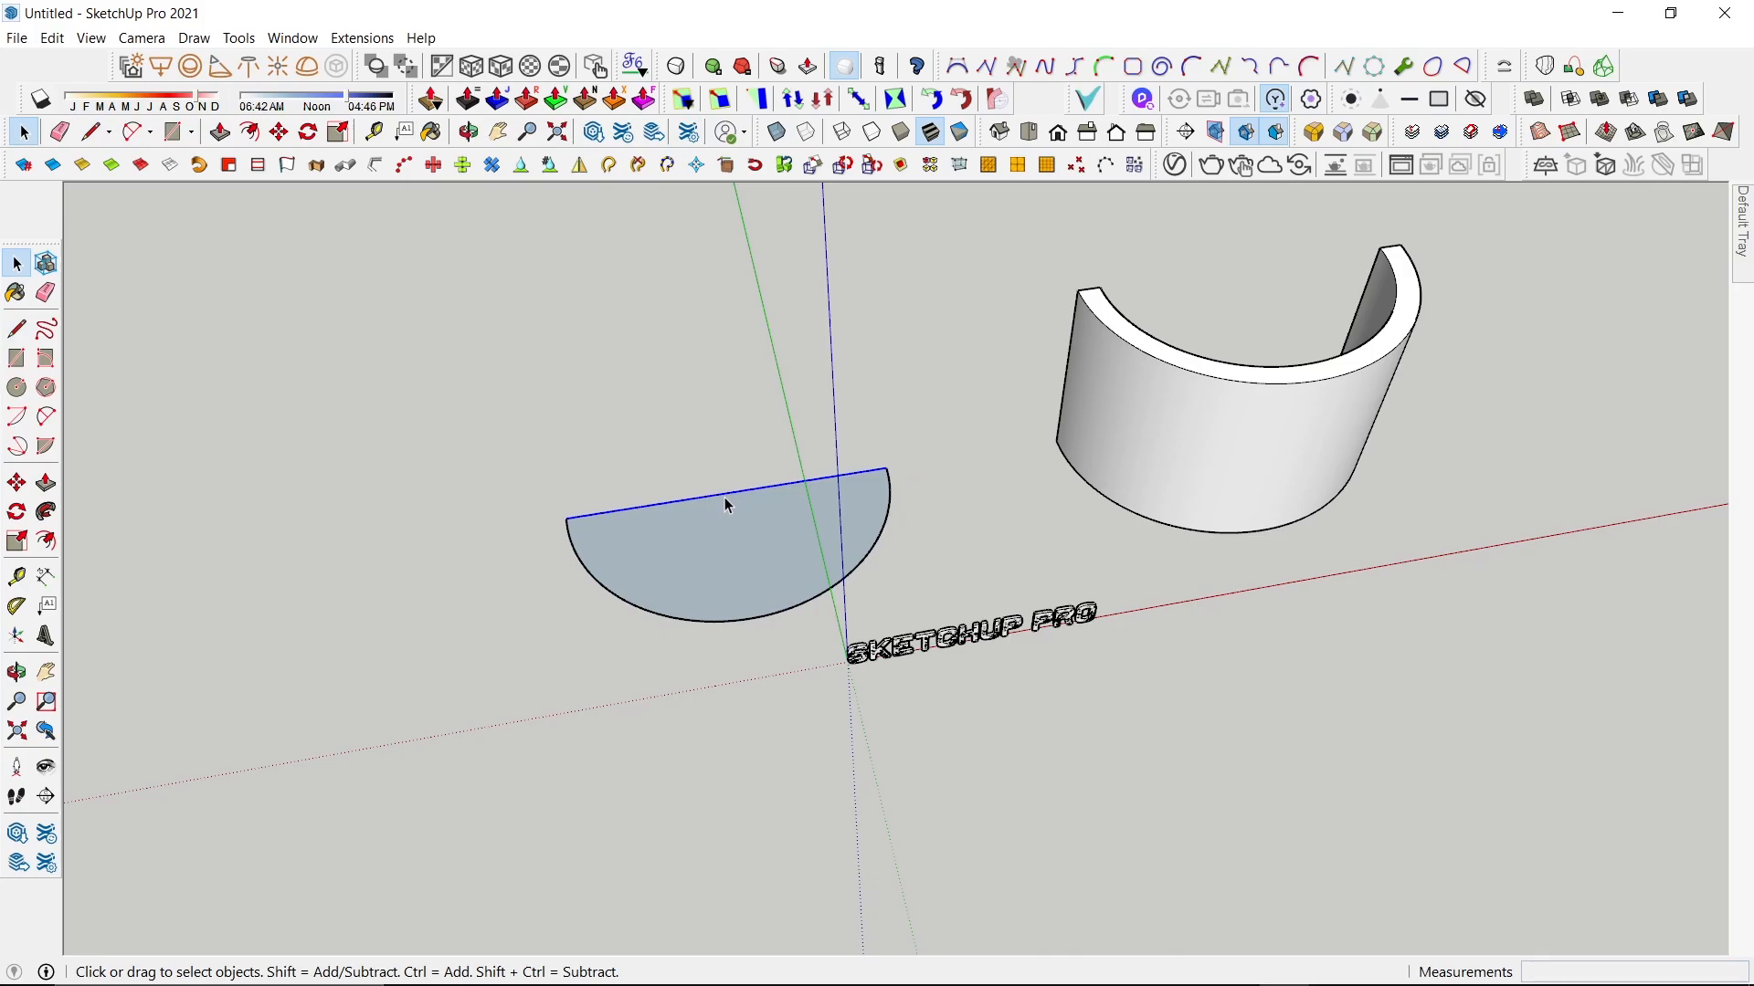
# Rotate copies of the straight chord about its midpoint to form two crossing diagonals, the first at 45 degrees.
pyautogui.press('q')
pyautogui.moveTo(729, 492); pyautogui.dragTo(820, 478)
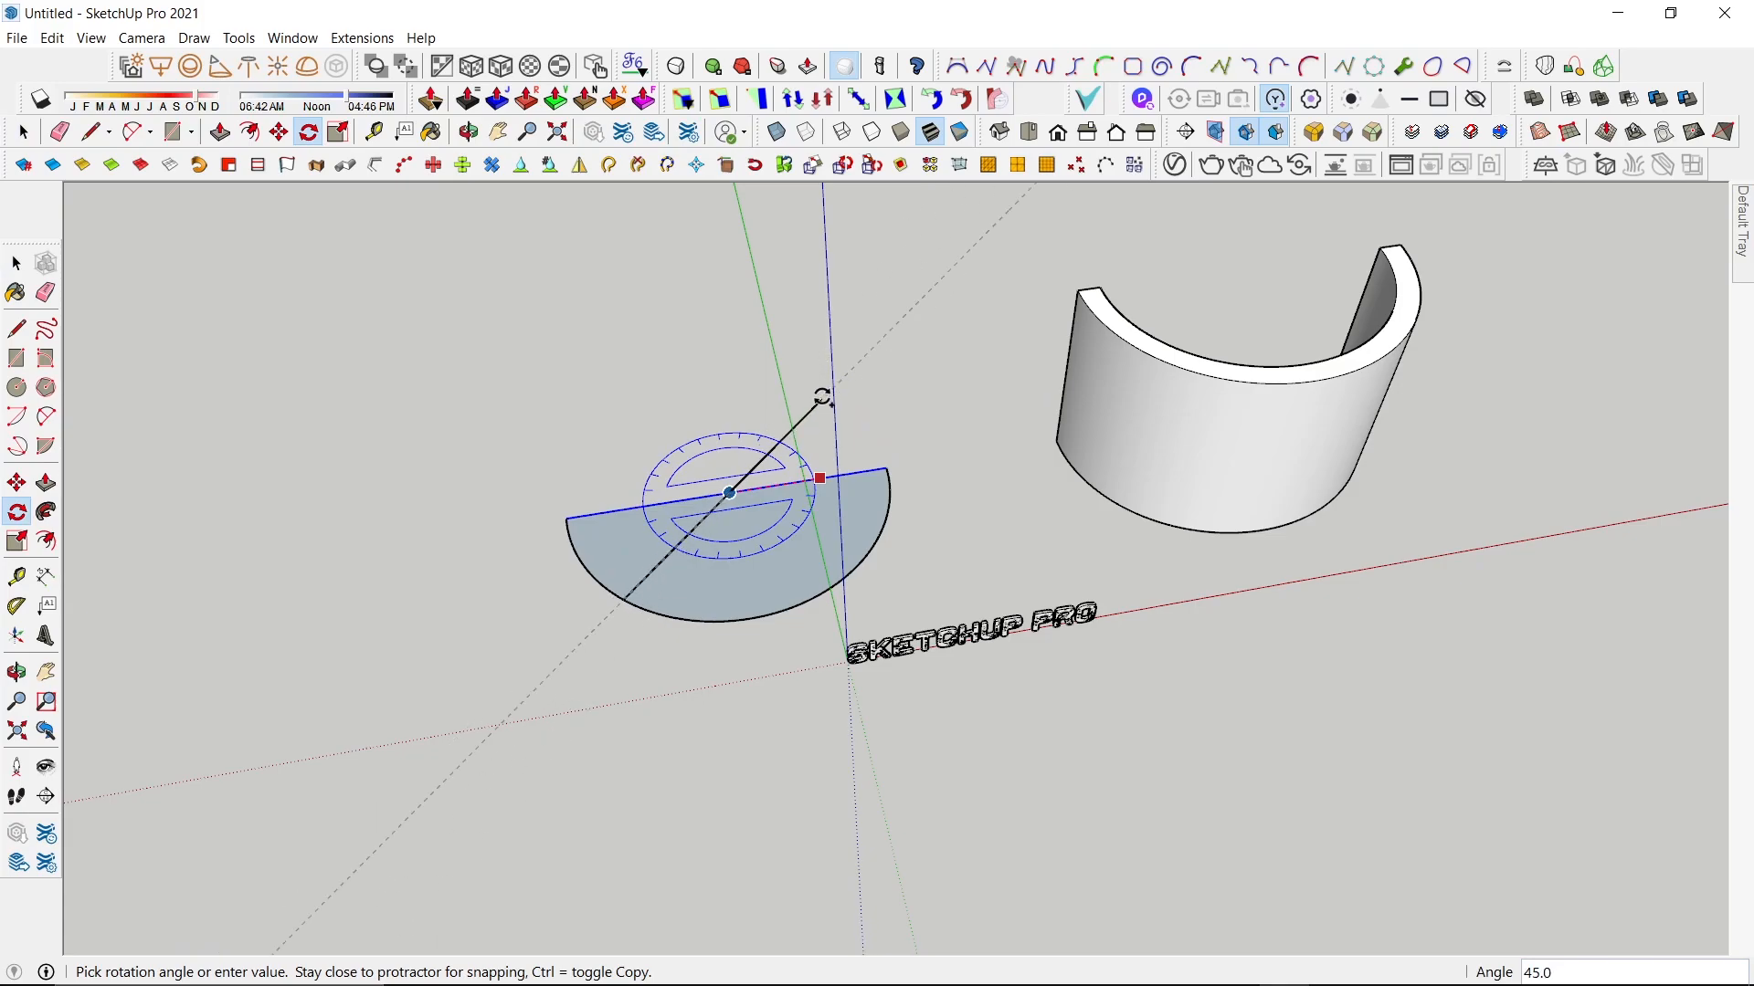
pyautogui.click(821, 398)
pyautogui.click(734, 490)
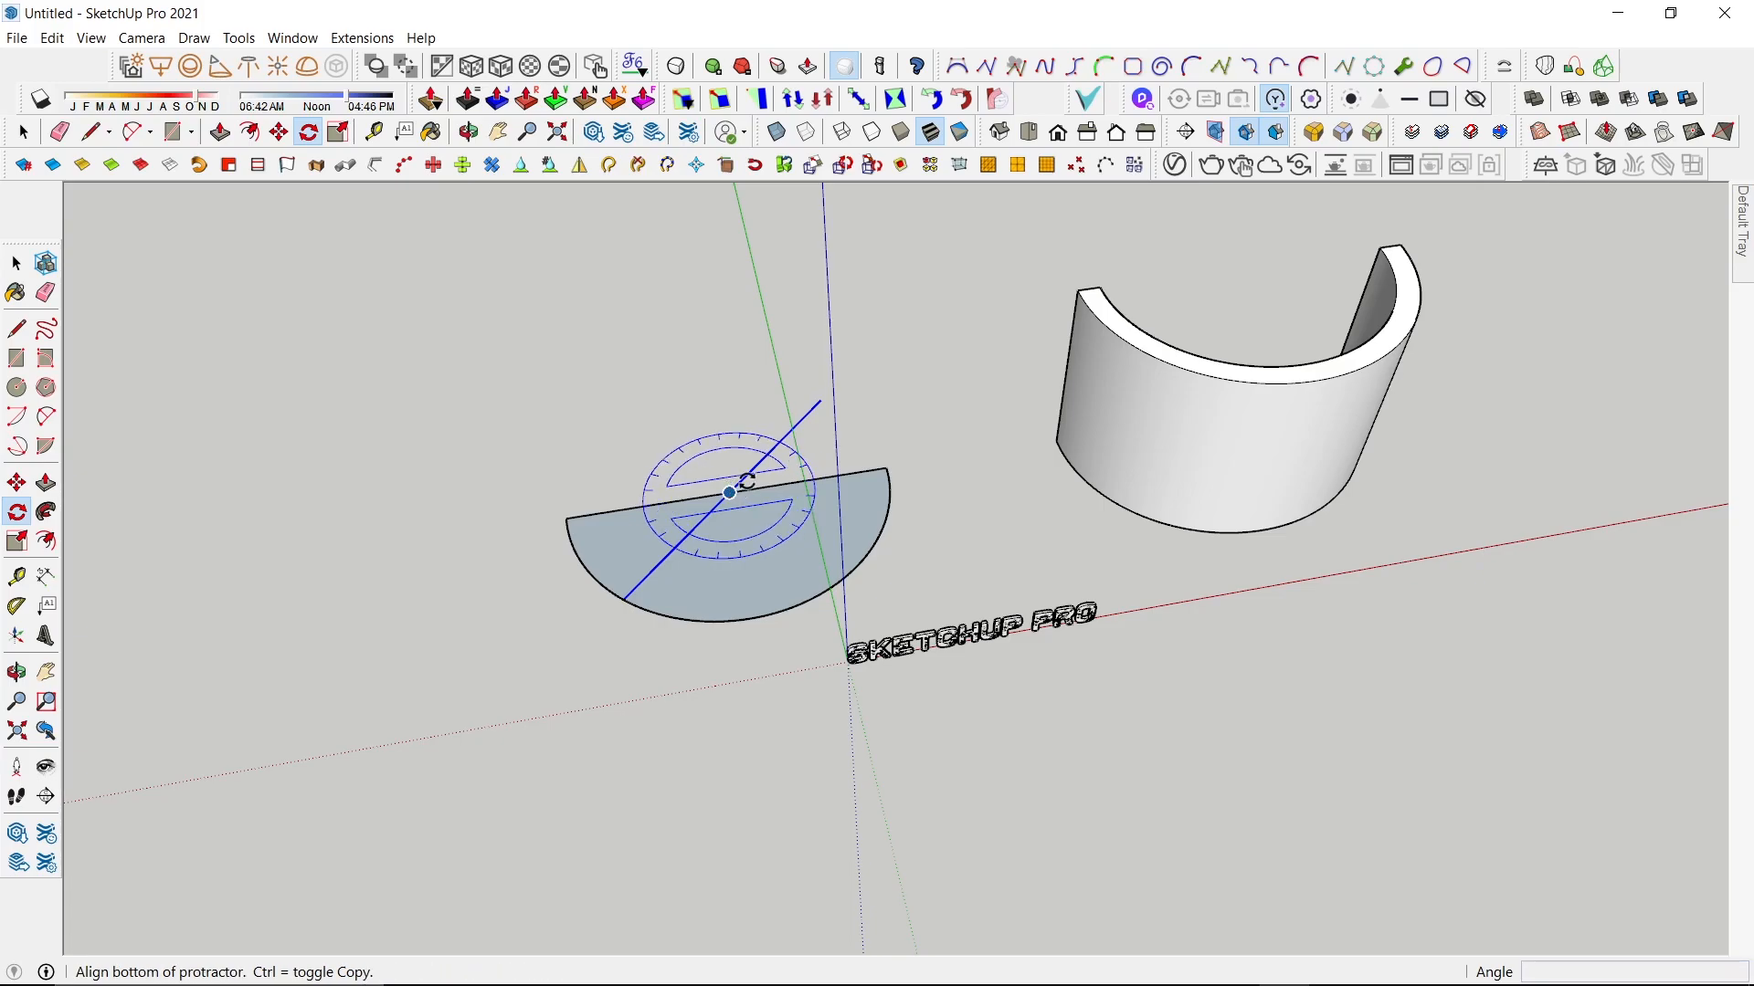
pyautogui.click(829, 476)
pyautogui.press('Escape')
# Erase the chord, both diagonals and the outer arc portions, keeping only the arc between the diagonals.
pyautogui.press('e')
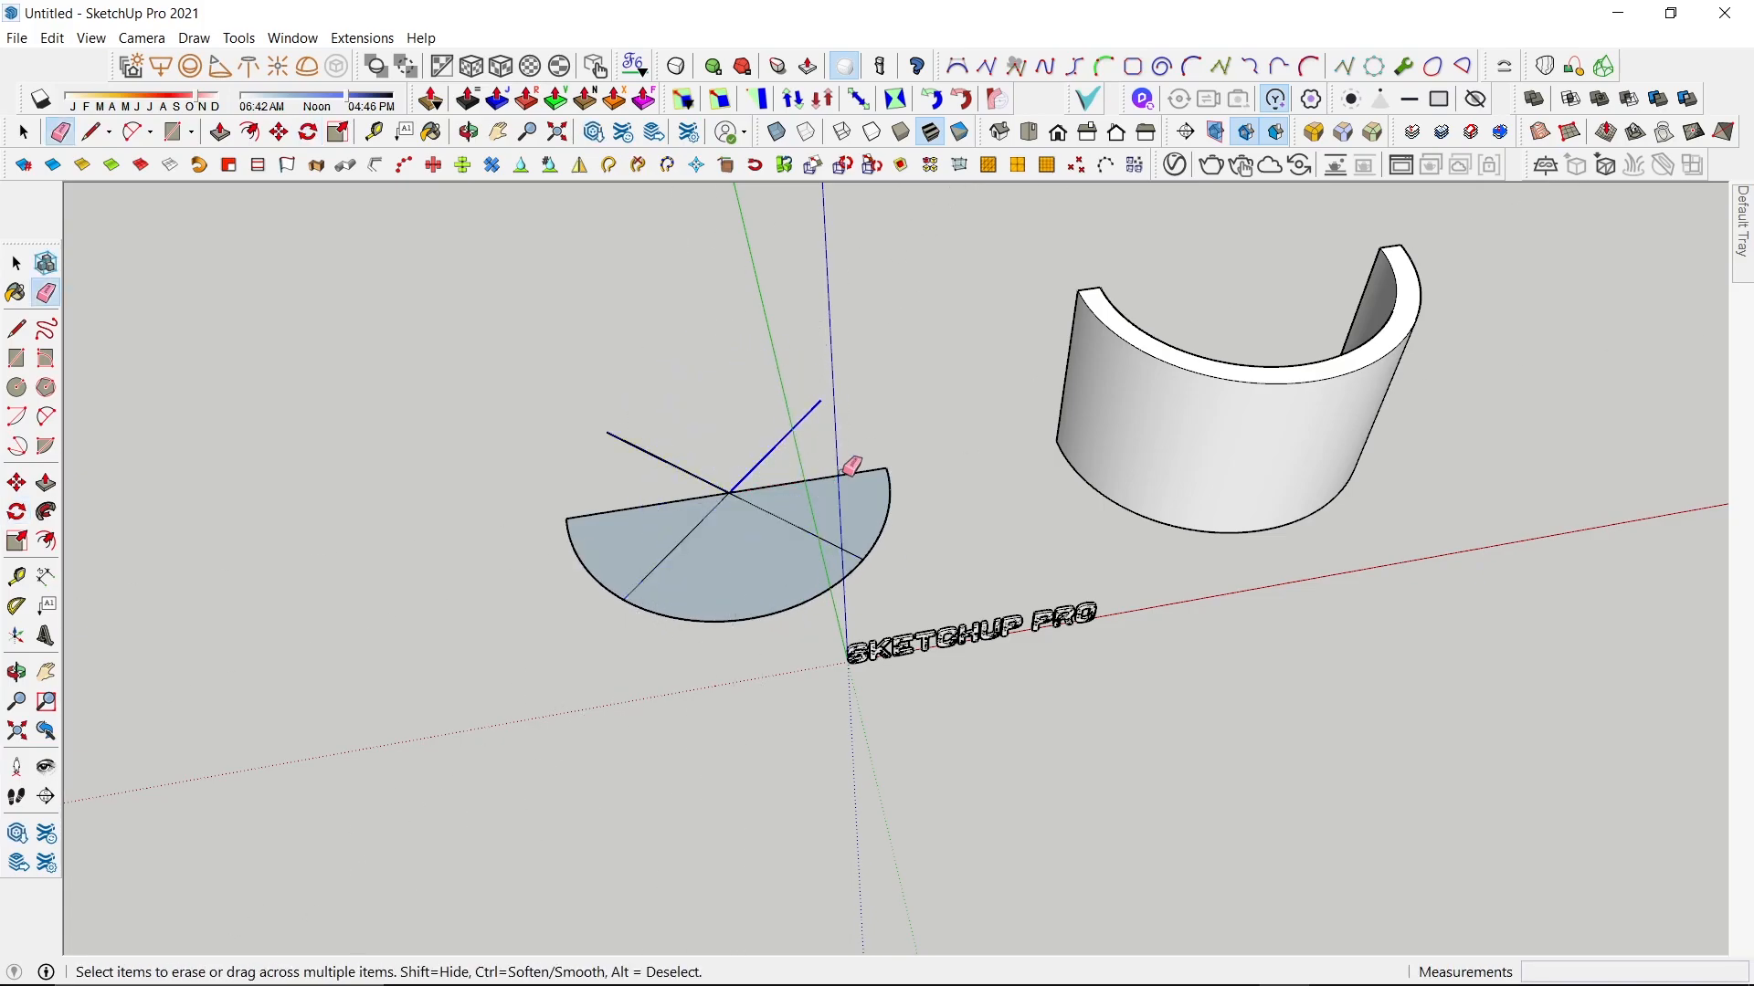
pyautogui.moveTo(841, 470); pyautogui.dragTo(878, 515)
pyautogui.moveTo(690, 474)
pyautogui.mouseDown()
pyautogui.moveTo(573, 581)
pyautogui.moveTo(696, 539)
pyautogui.mouseUp()
pyautogui.moveTo(778, 539); pyautogui.dragTo(809, 501)
# Select the trimmed arc and check its arc length in Entity Info.
pyautogui.press('space')
pyautogui.click(797, 605)
pyautogui.rightClick(796, 605)
pyautogui.click(854, 121)
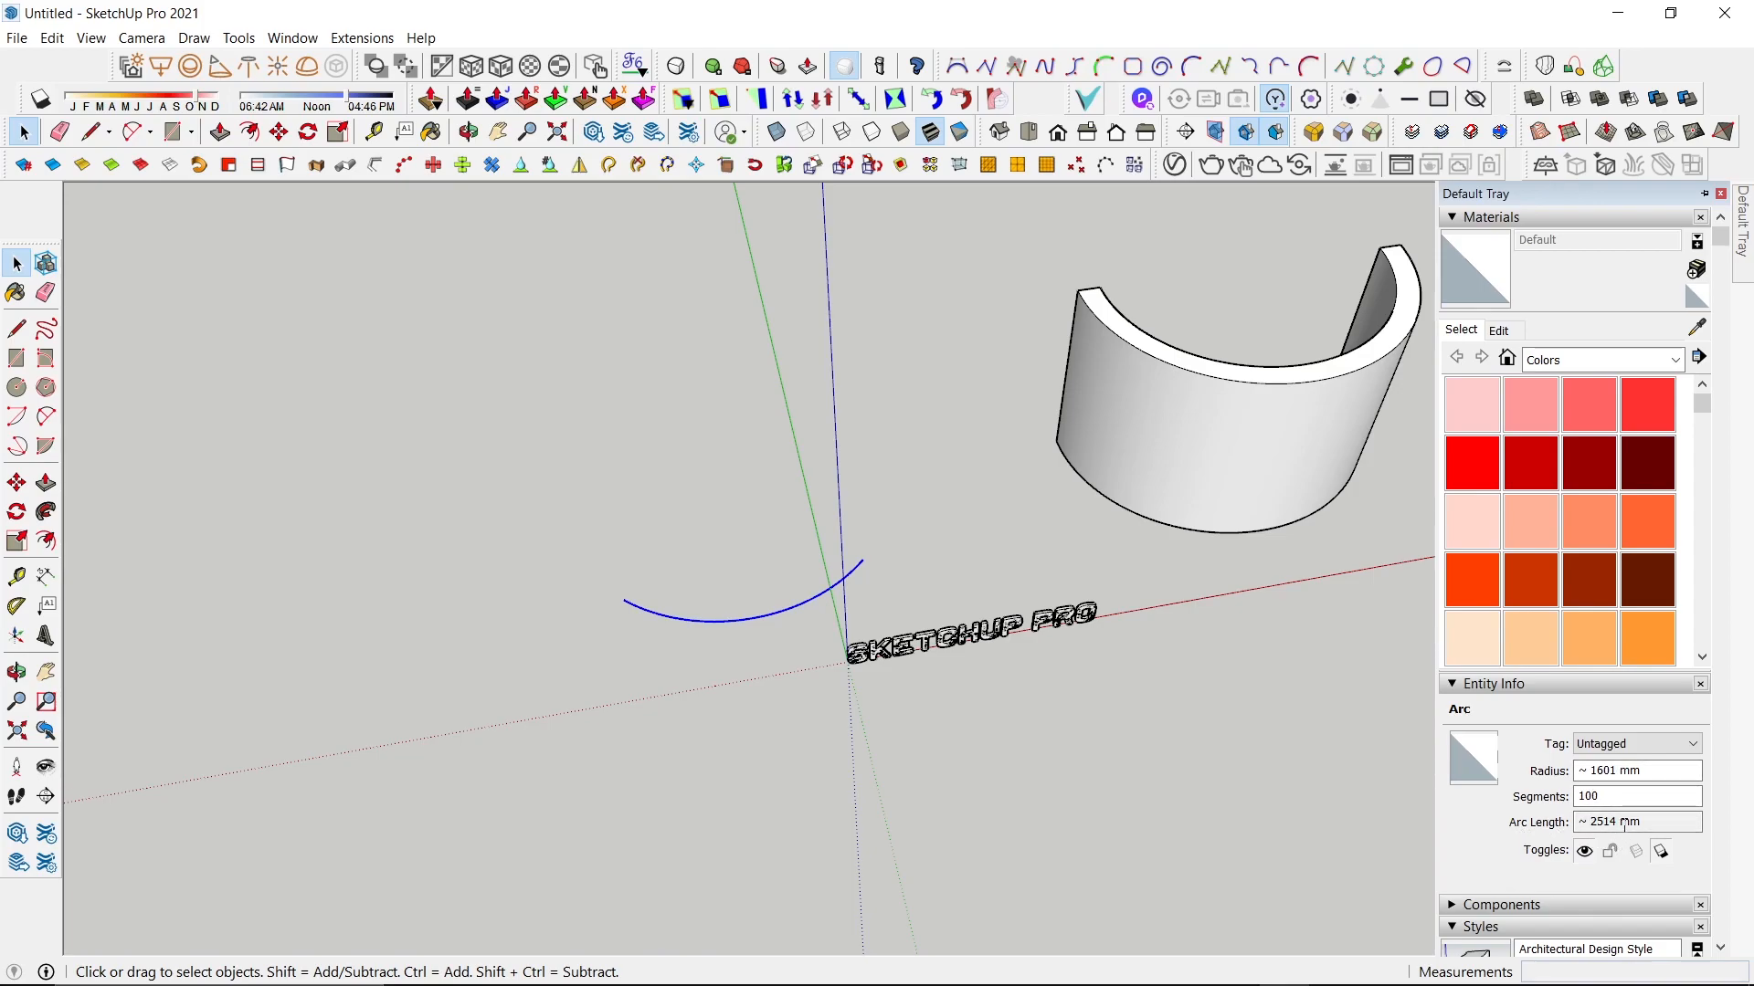
pyautogui.click(1118, 700)
# Draw a 2514 mm line parallel to the red axis in front of the 3D text.
pyautogui.press('l')
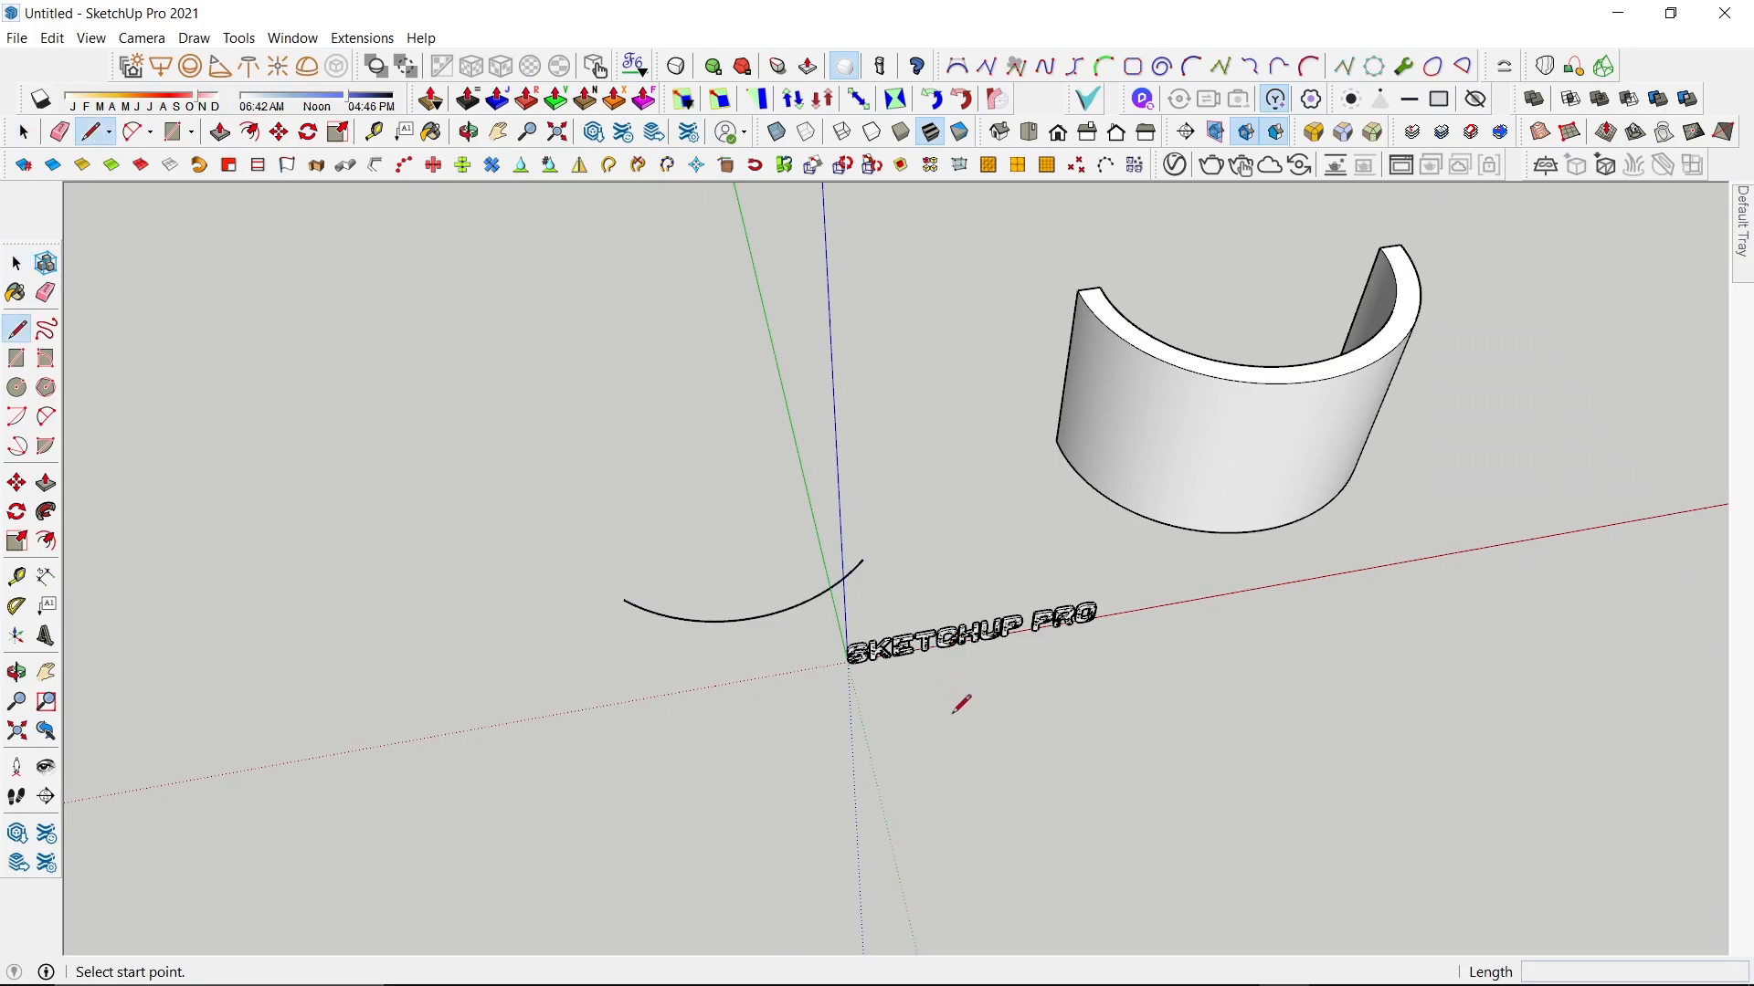
pyautogui.click(951, 703)
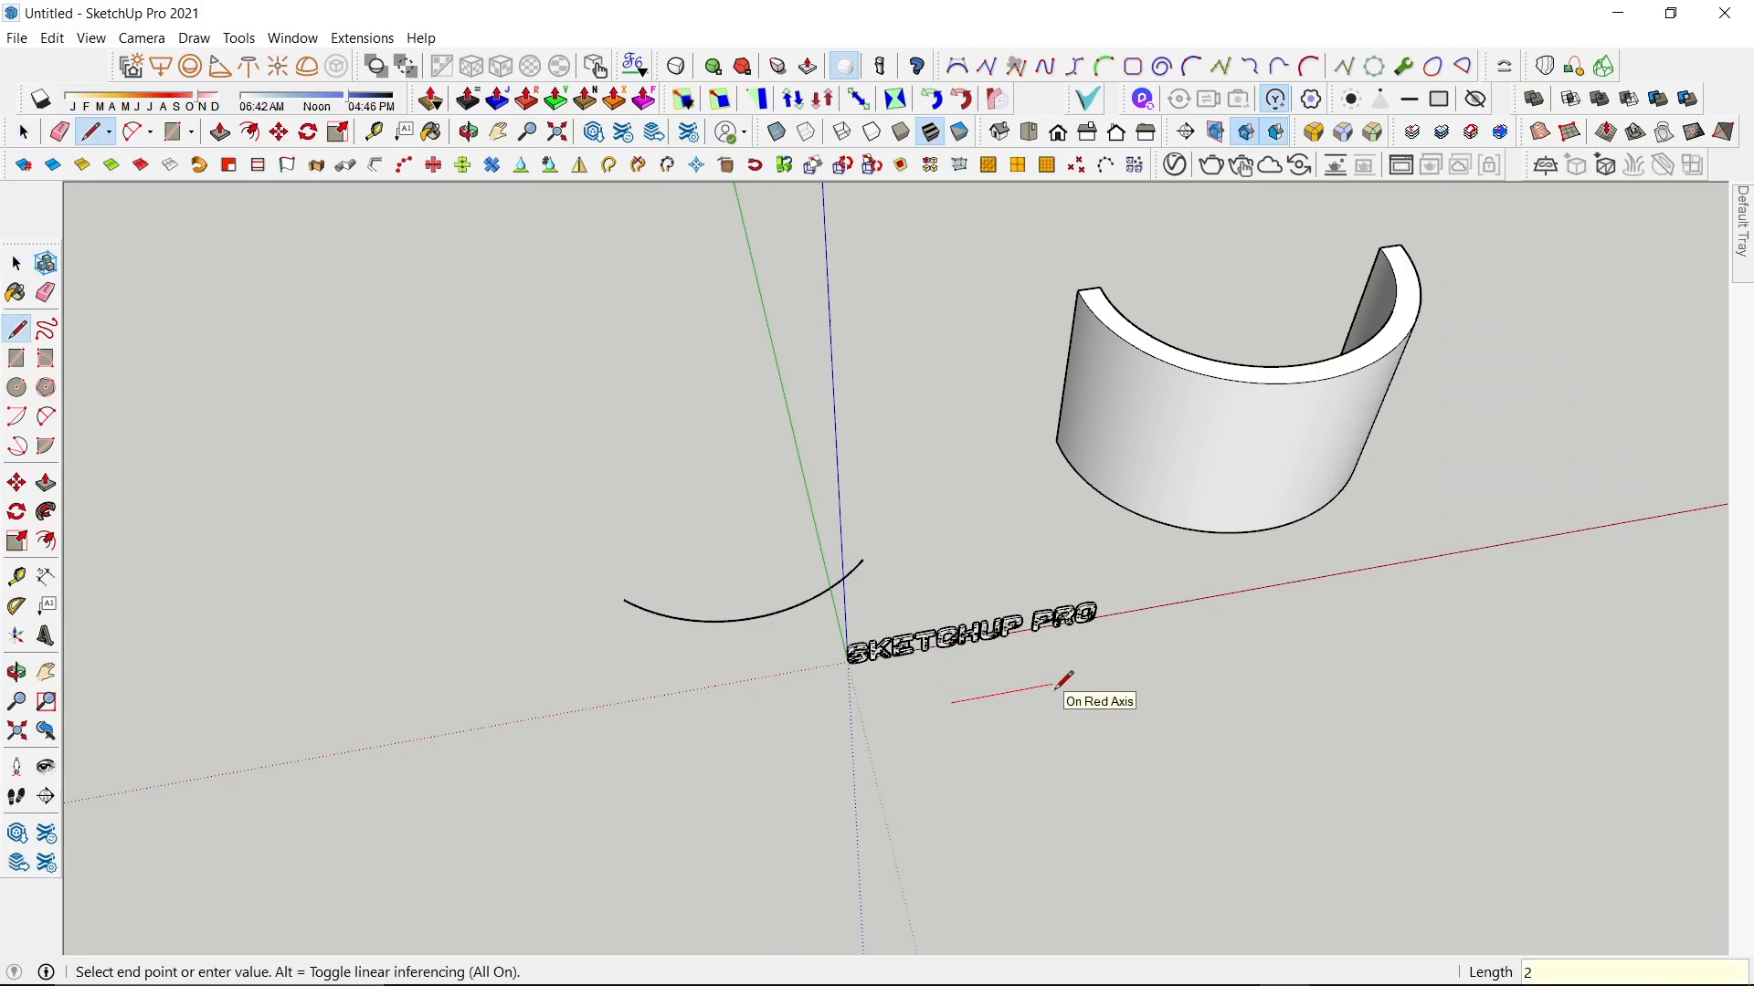
pyautogui.write('2514')
pyautogui.press('Return')
pyautogui.press('space')
# Move the straight line by its endpoint to the lower starting corner of the 3D text.
pyautogui.scroll(2, 981, 655)
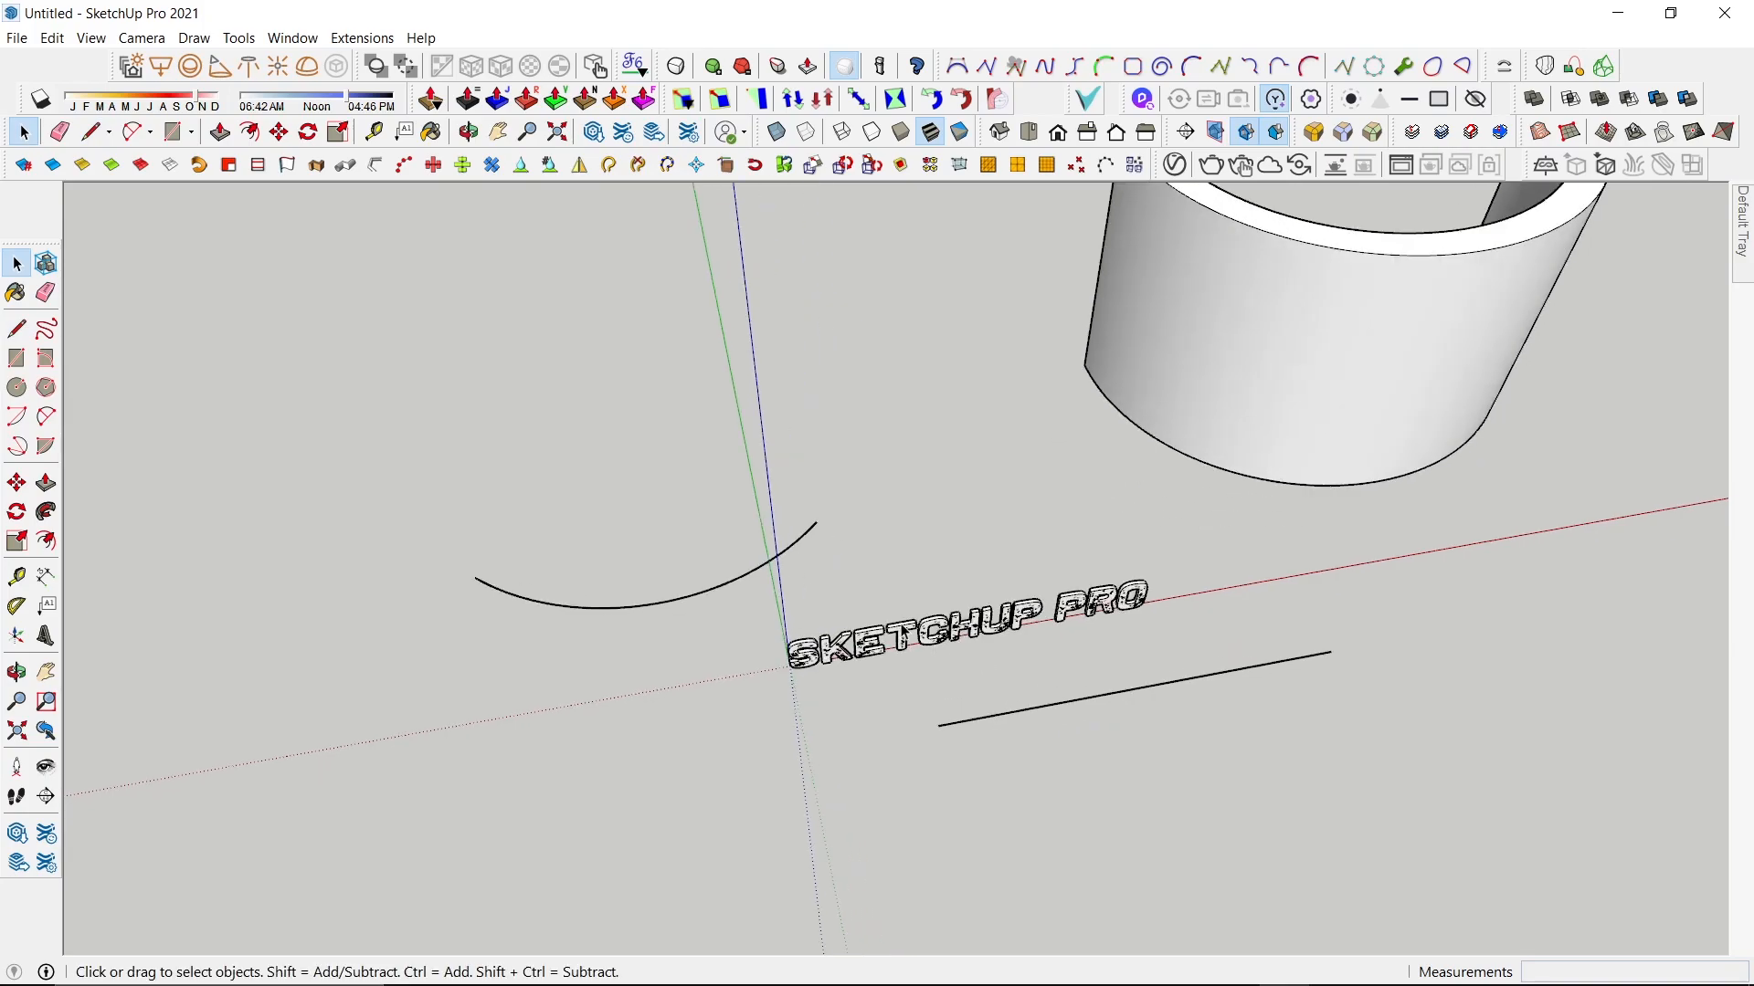
pyautogui.click(876, 650)
pyautogui.scroll(2, 881, 657)
pyautogui.click(988, 770)
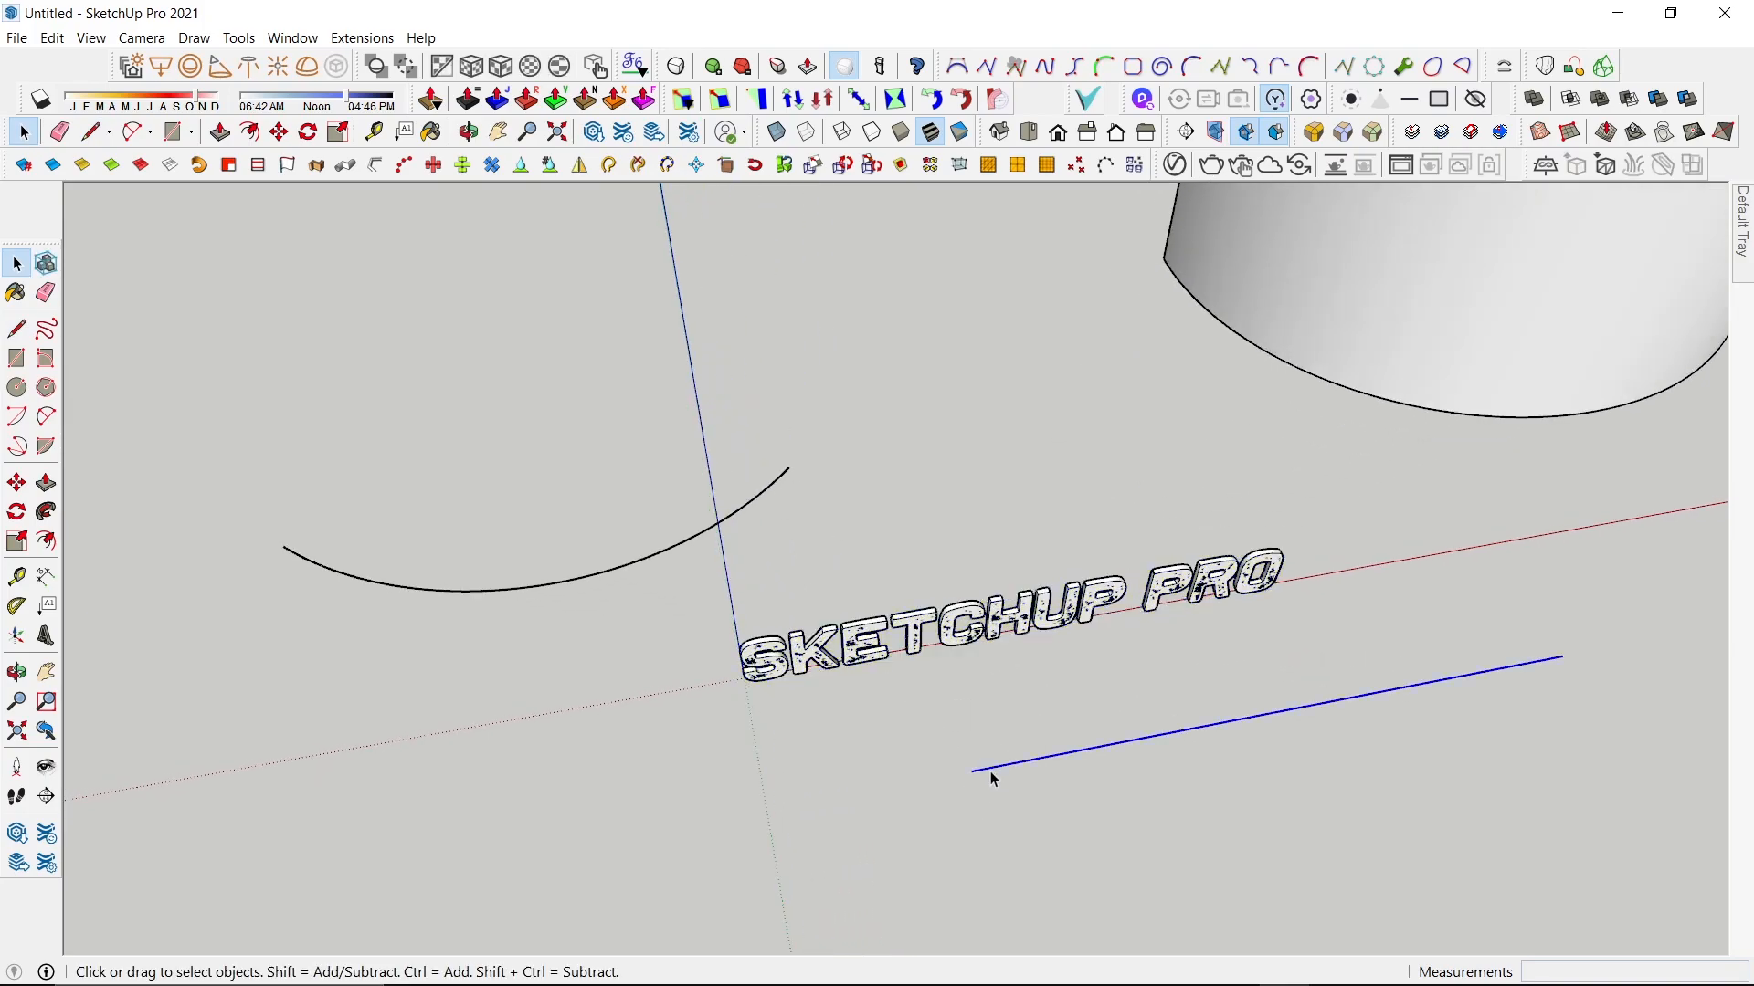
pyautogui.press('m')
pyautogui.click(974, 772)
pyautogui.scroll(3, 749, 681)
pyautogui.moveTo(748, 681); pyautogui.dragTo(870, 659, button='middle')
pyautogui.scroll(6, 869, 660)
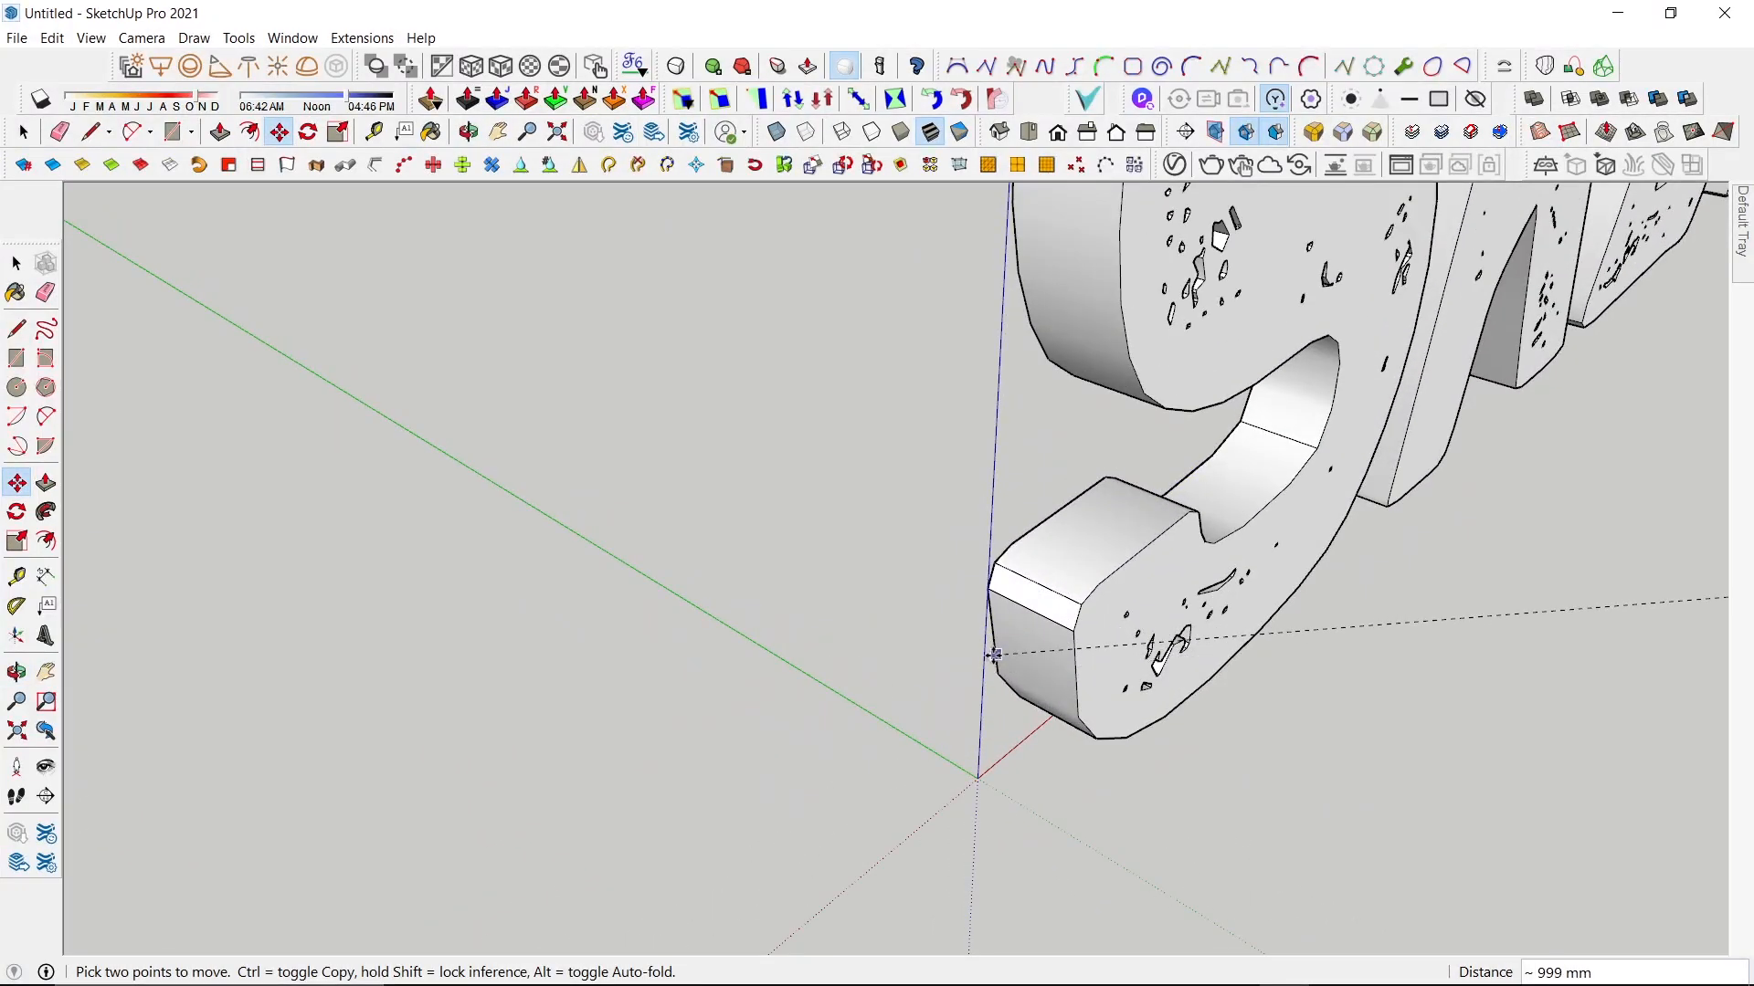
pyautogui.moveTo(970, 754)
pyautogui.mouseDown(button='middle')
pyautogui.moveTo(959, 724)
pyautogui.moveTo(666, 606)
pyautogui.moveTo(1412, 749)
pyautogui.moveTo(1111, 670)
pyautogui.mouseUp(button='middle')
pyautogui.scroll(-6, 862, 658)
pyautogui.press('space')
# Move the 3D text and its base line together about 748 mm along the green axis toward the negative side.
pyautogui.moveTo(788, 529); pyautogui.dragTo(785, 532)
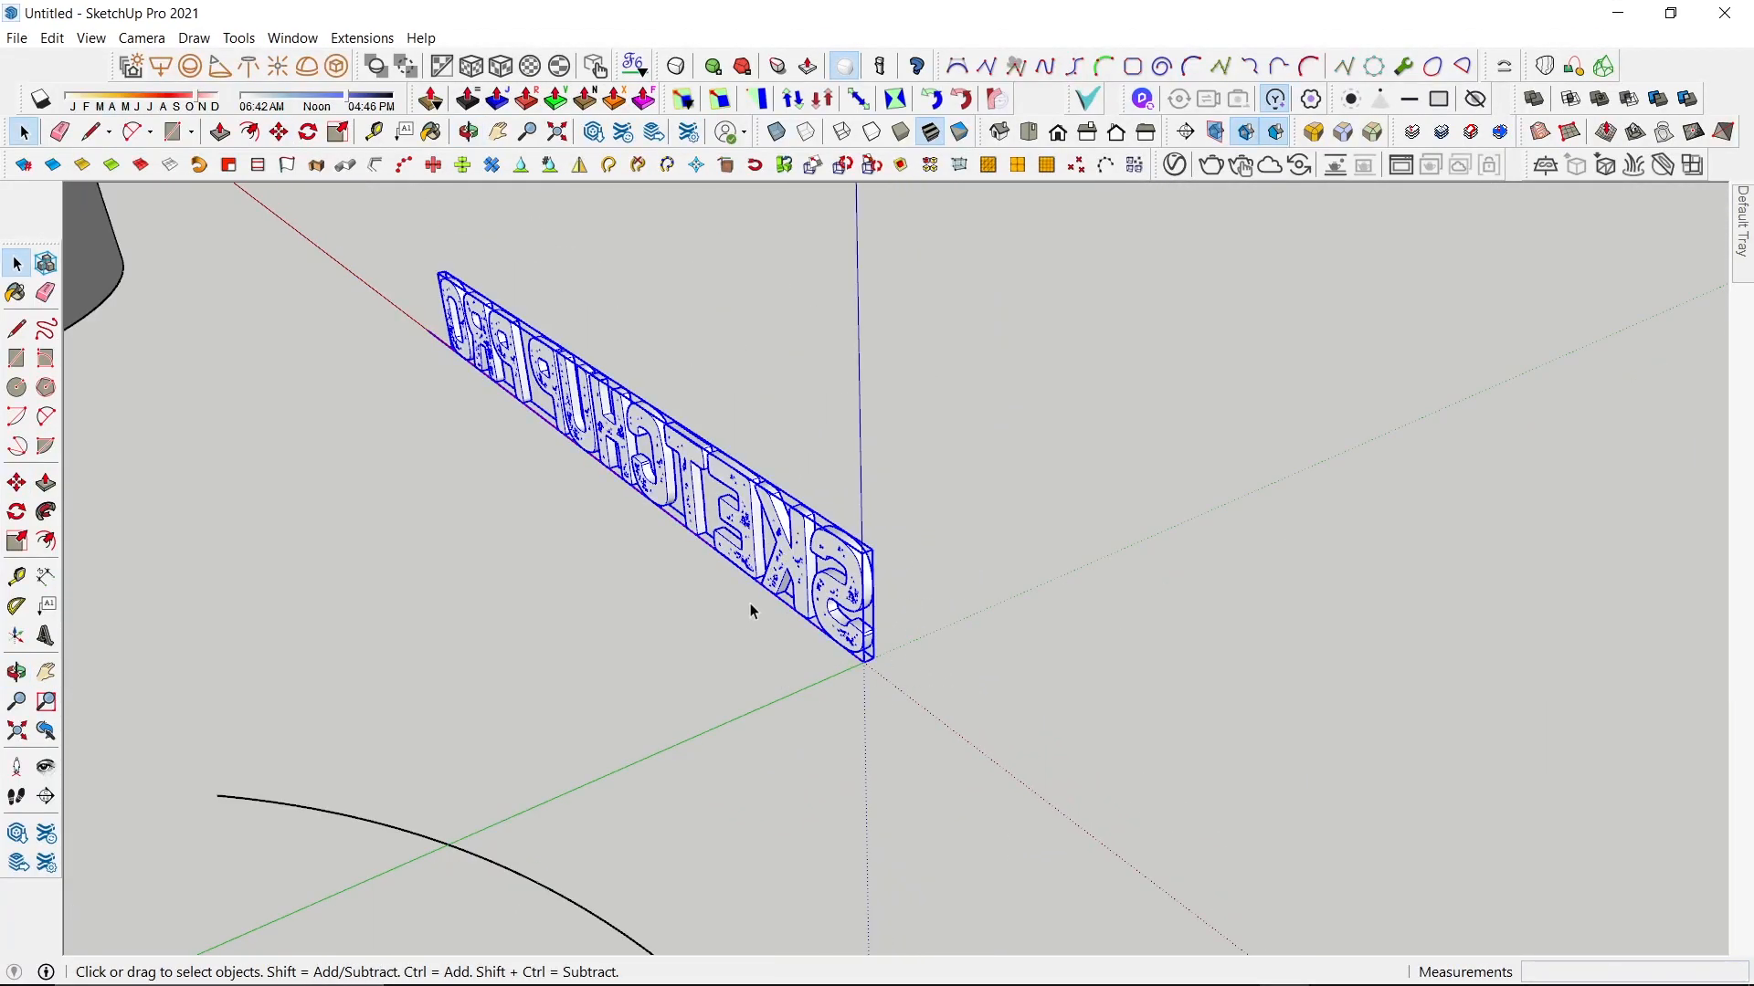
pyautogui.press('m')
pyautogui.click(687, 643)
pyautogui.click(941, 522)
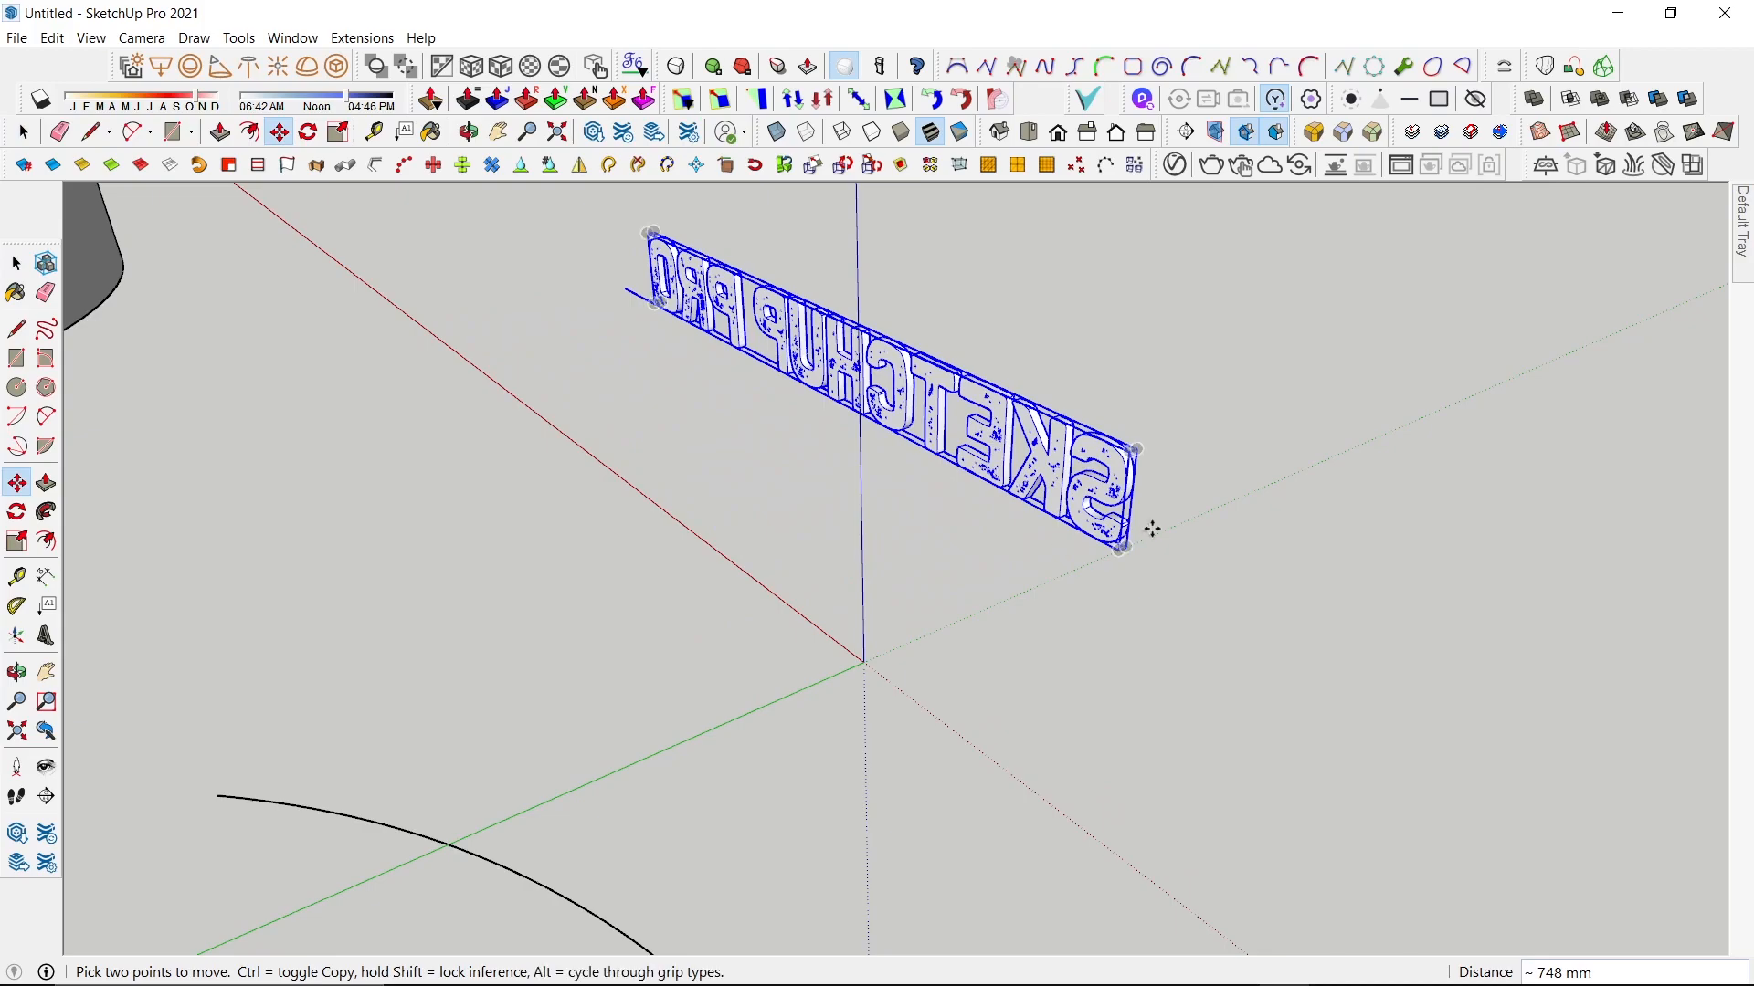
# Start Shape Bender on the 3D text alone and pick the line beneath it as the base line.
pyautogui.moveTo(1151, 529); pyautogui.dragTo(995, 555, button='middle')
pyautogui.press('space')
pyautogui.click(1096, 548)
pyautogui.scroll(3, 1219, 532)
pyautogui.click(1238, 534)
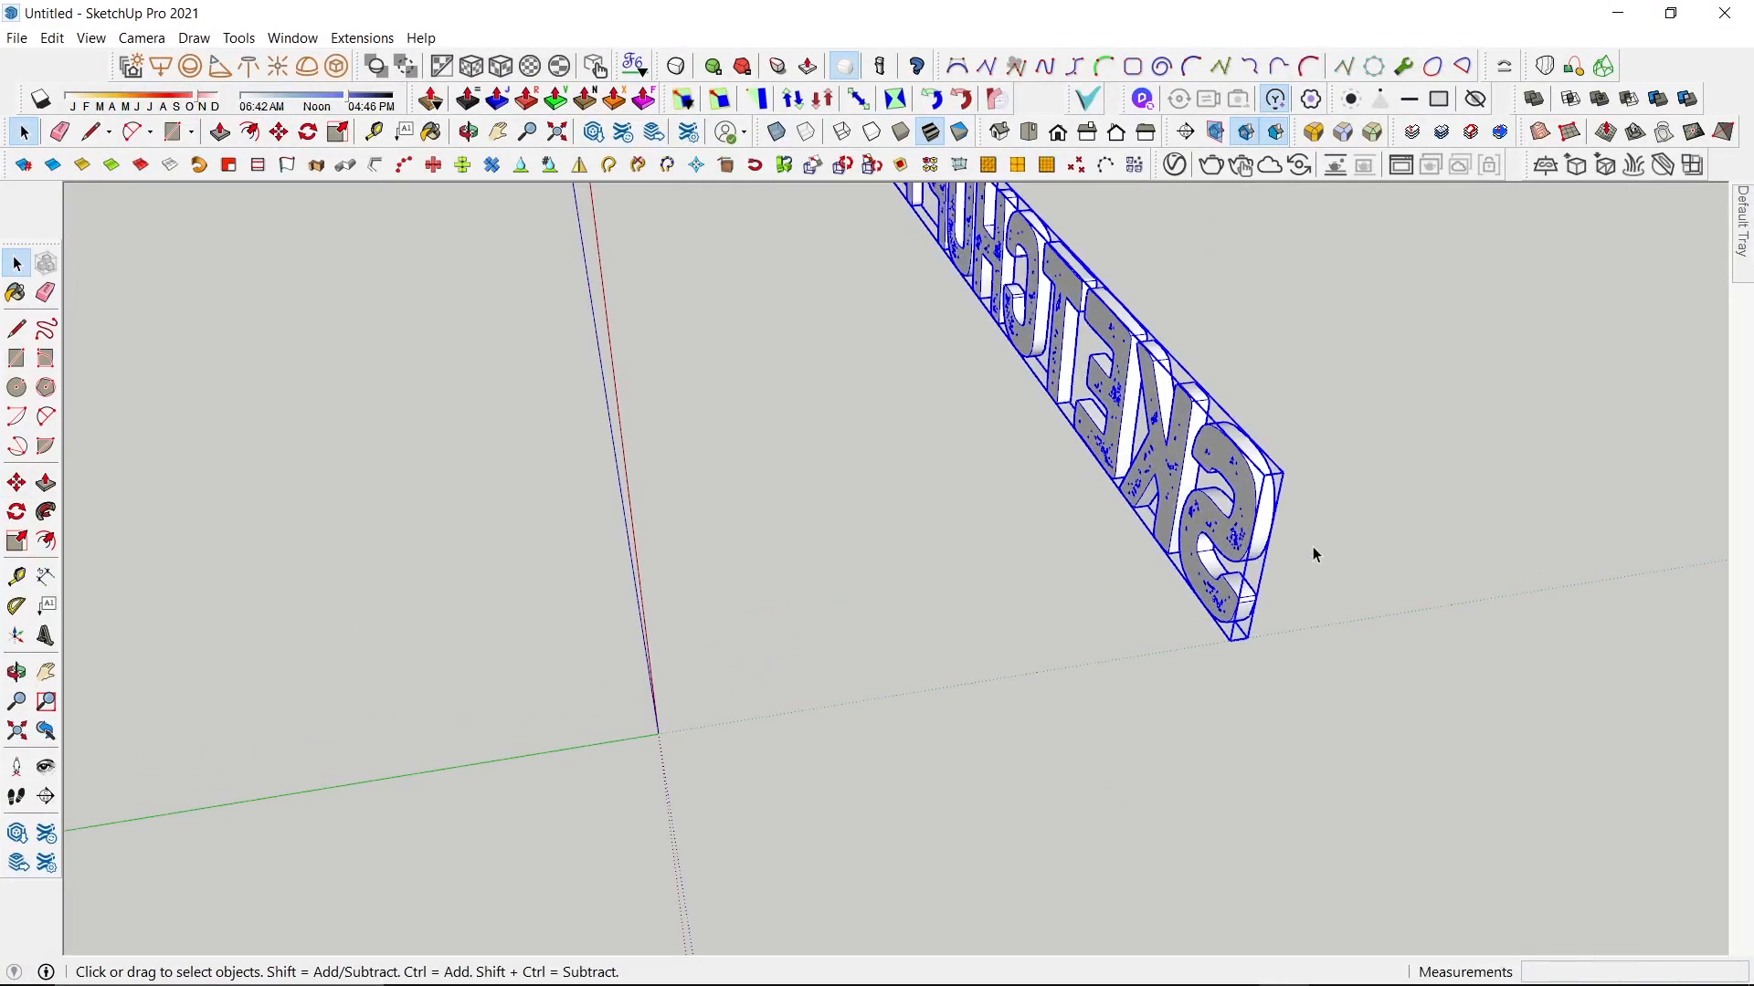
pyautogui.doubleClick(1258, 521)
pyautogui.click(1260, 530)
pyautogui.click(1357, 490)
pyautogui.click(1479, 517)
pyautogui.click(1237, 573)
pyautogui.click(1504, 68)
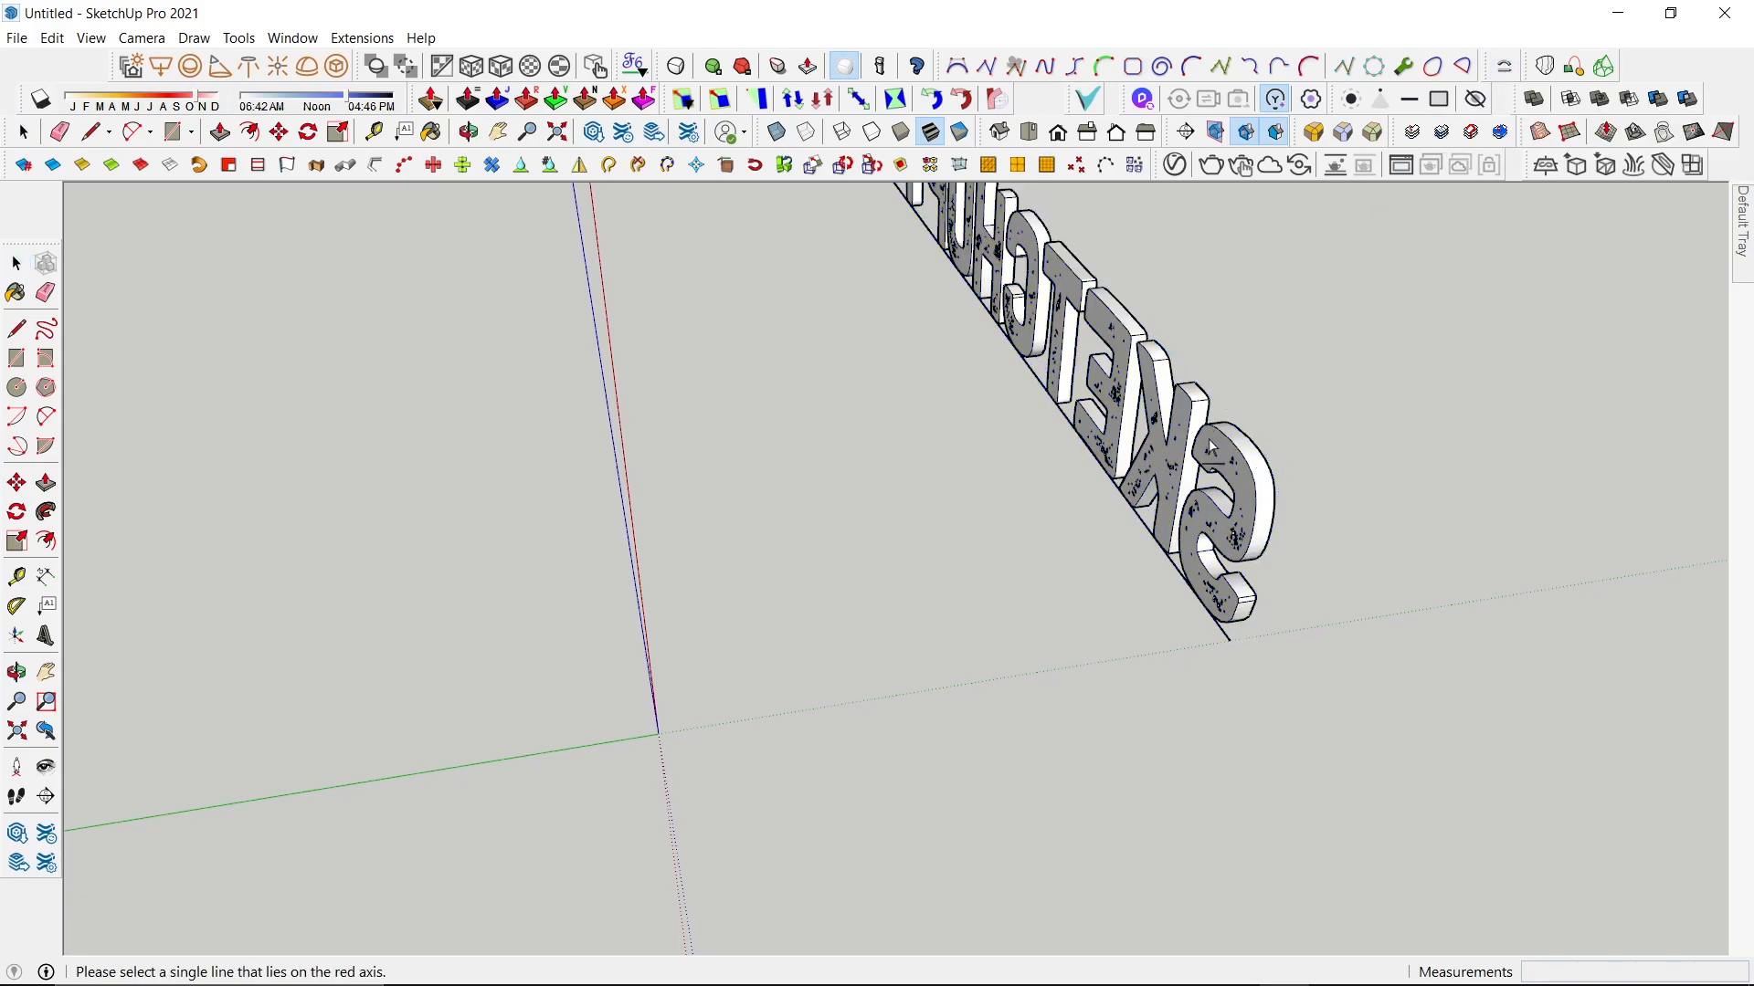
pyautogui.click(1174, 568)
# Pick the trimmed arc as the bending curve and accept the Shape Bender result.
pyautogui.scroll(-5, 1047, 582)
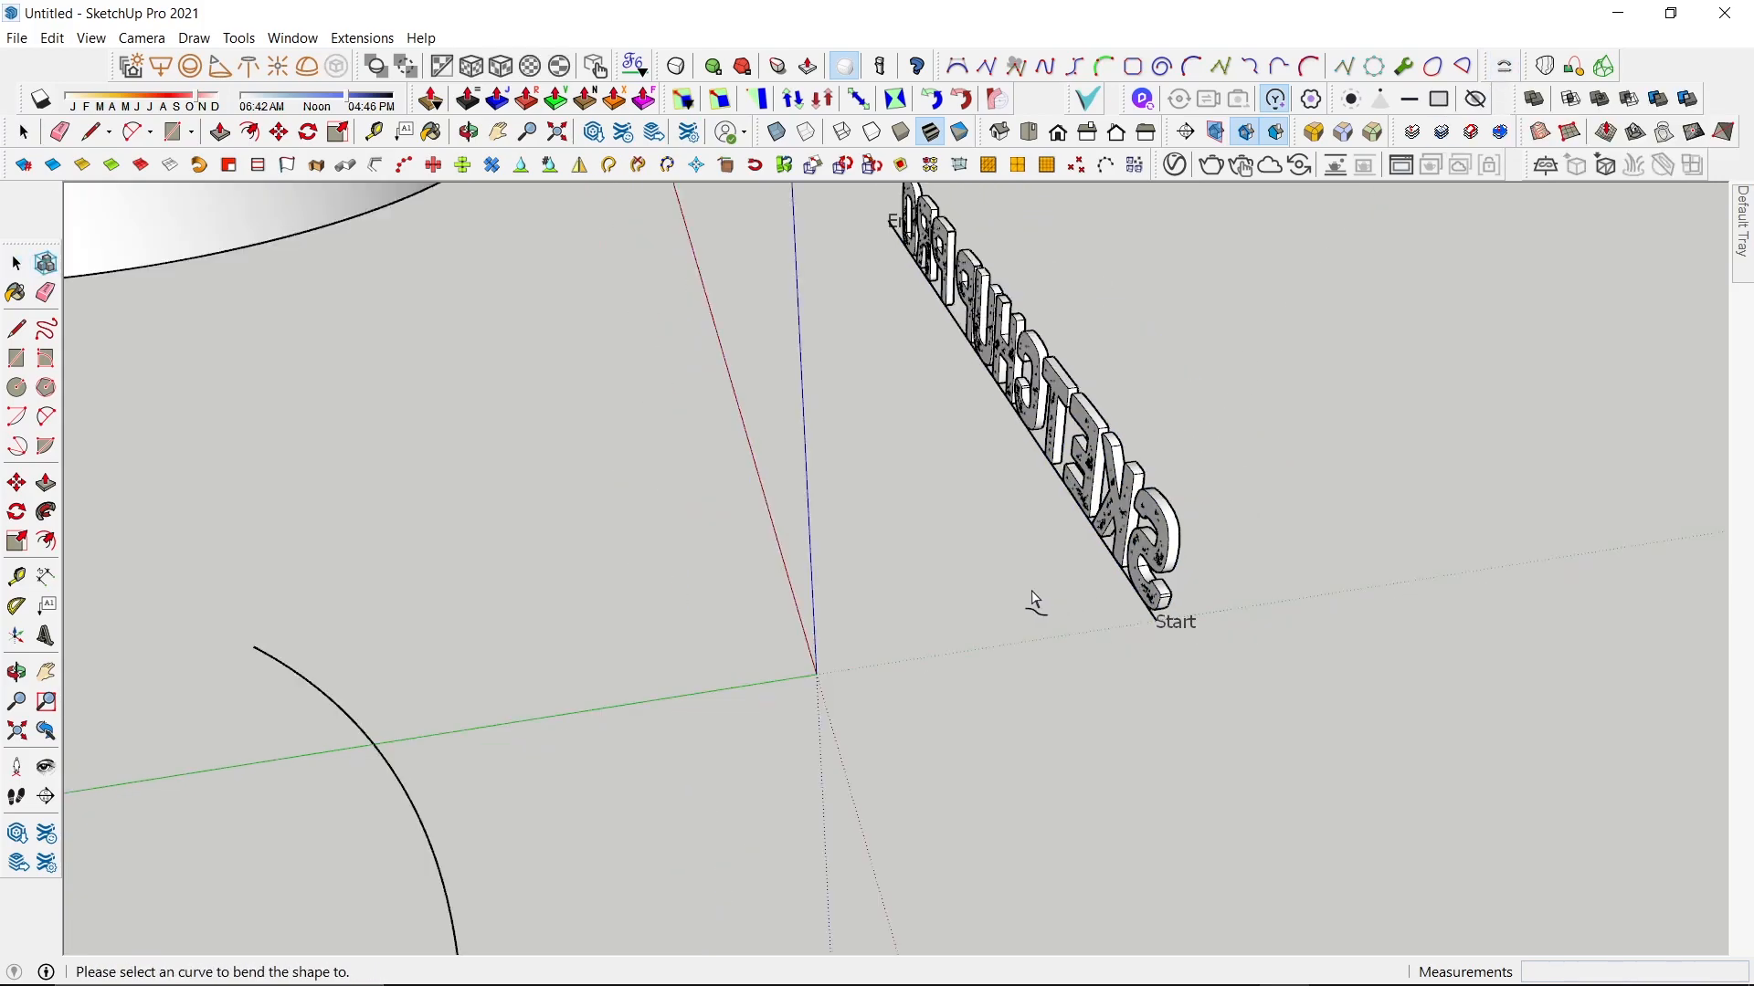
pyautogui.click(738, 681)
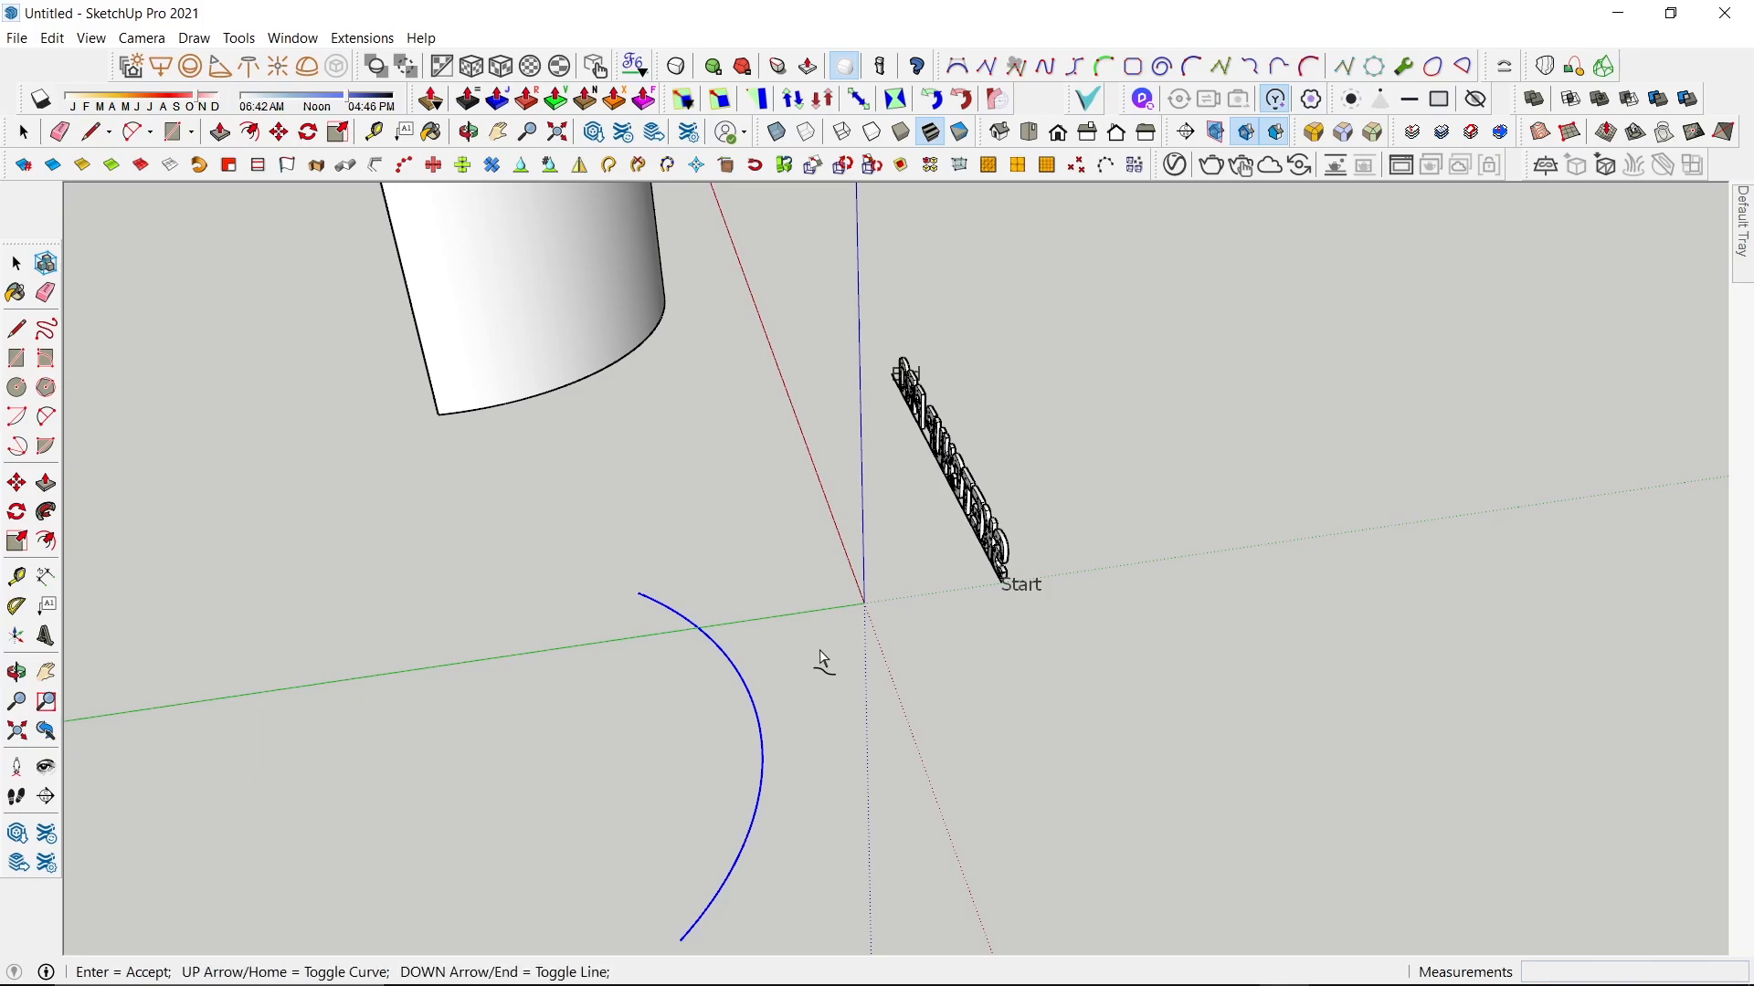
pyautogui.scroll(-1, 822, 657)
pyautogui.moveTo(822, 658)
pyautogui.mouseDown(button='middle')
pyautogui.moveTo(827, 644)
pyautogui.moveTo(795, 666)
pyautogui.moveTo(348, 544)
pyautogui.mouseUp(button='middle')
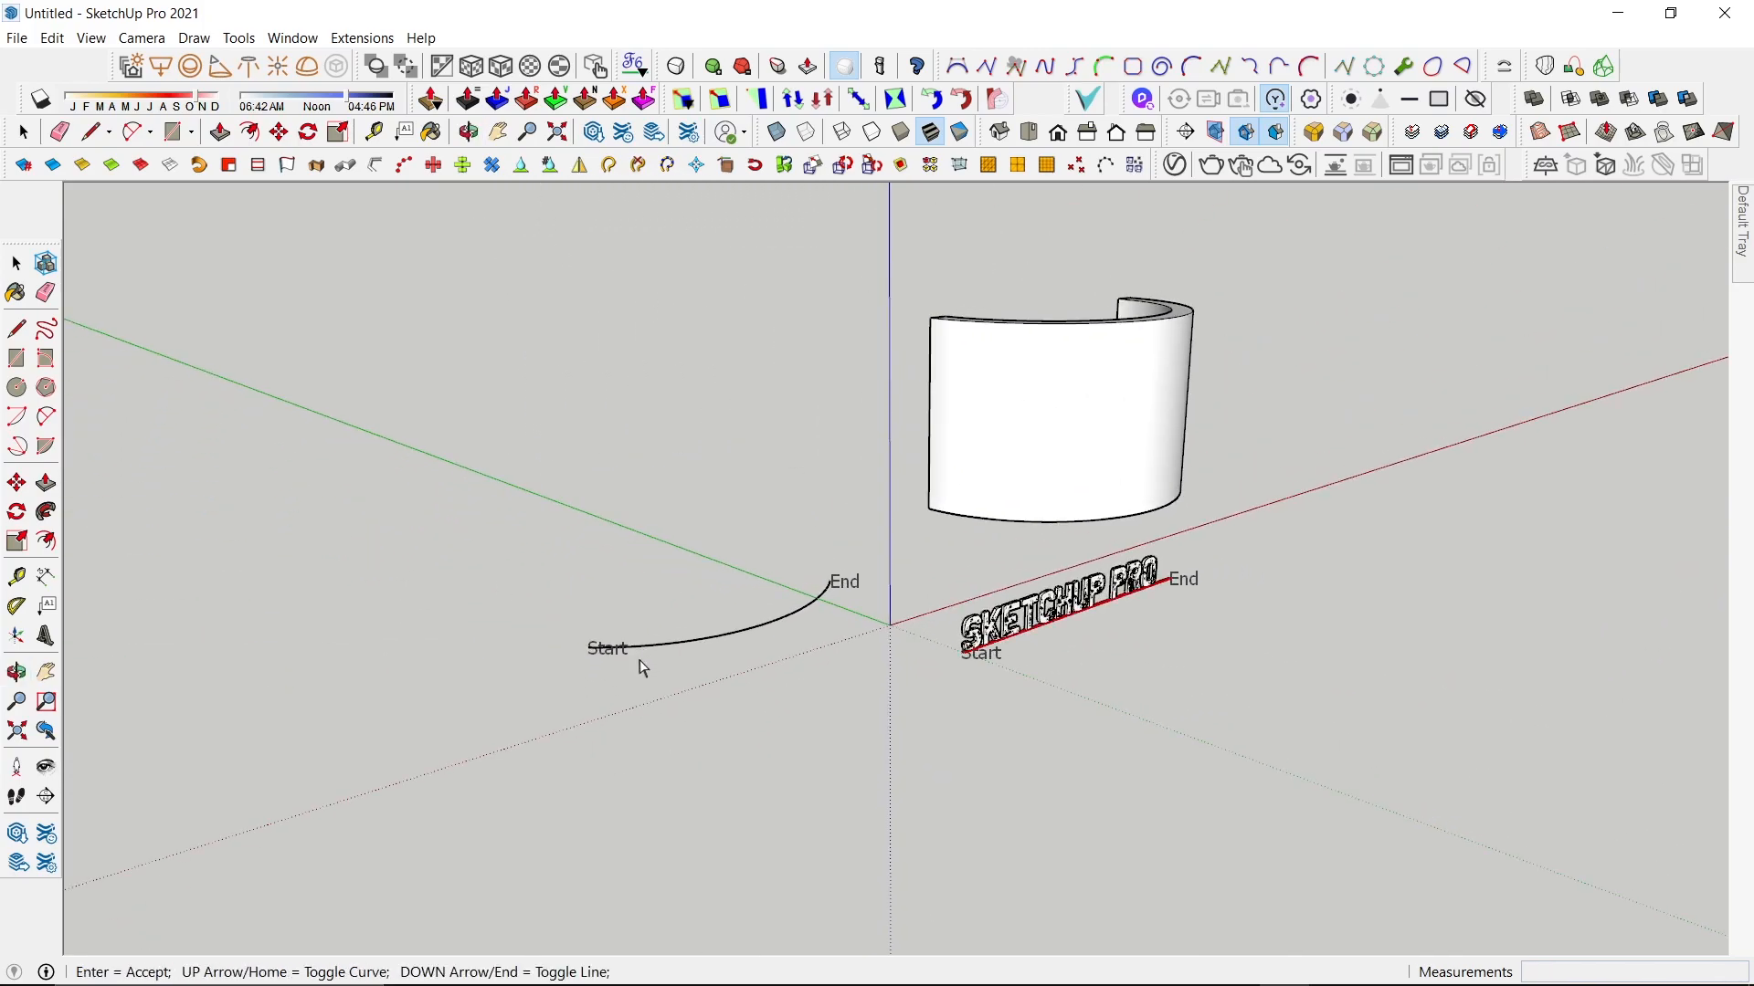
pyautogui.press('Return')
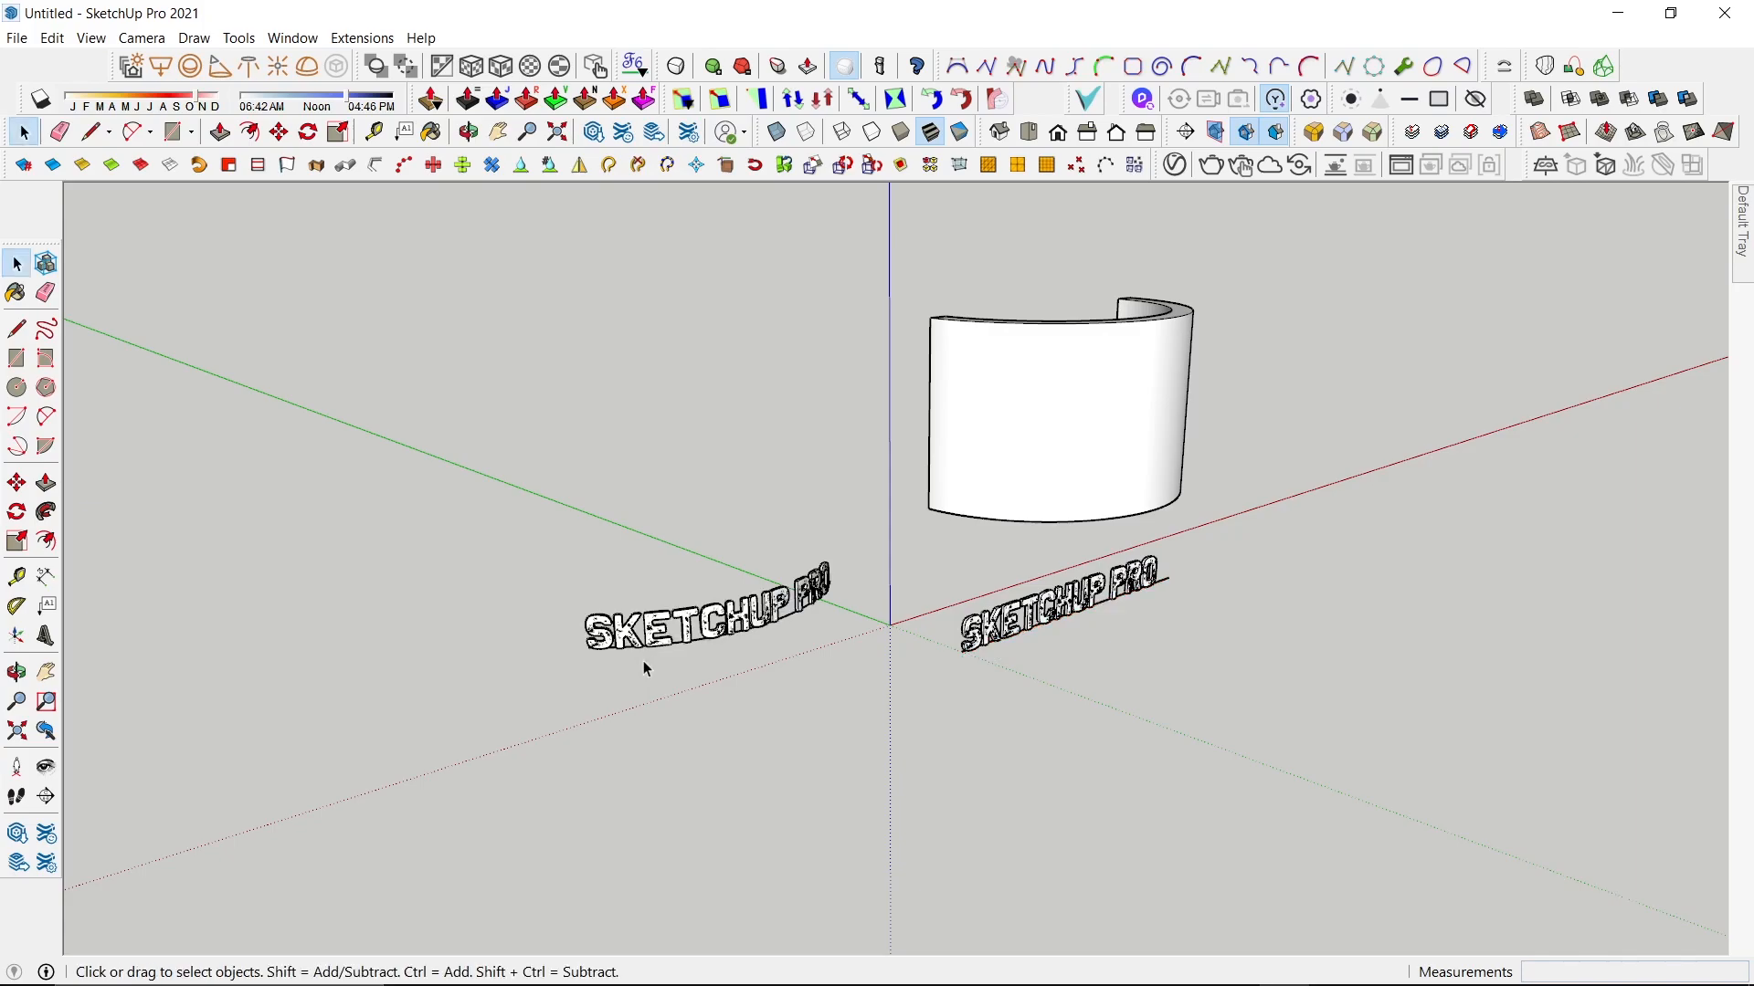
# Try moving the bent text 3000 mm along the red axis and undo the move.
pyautogui.scroll(8, 640, 666)
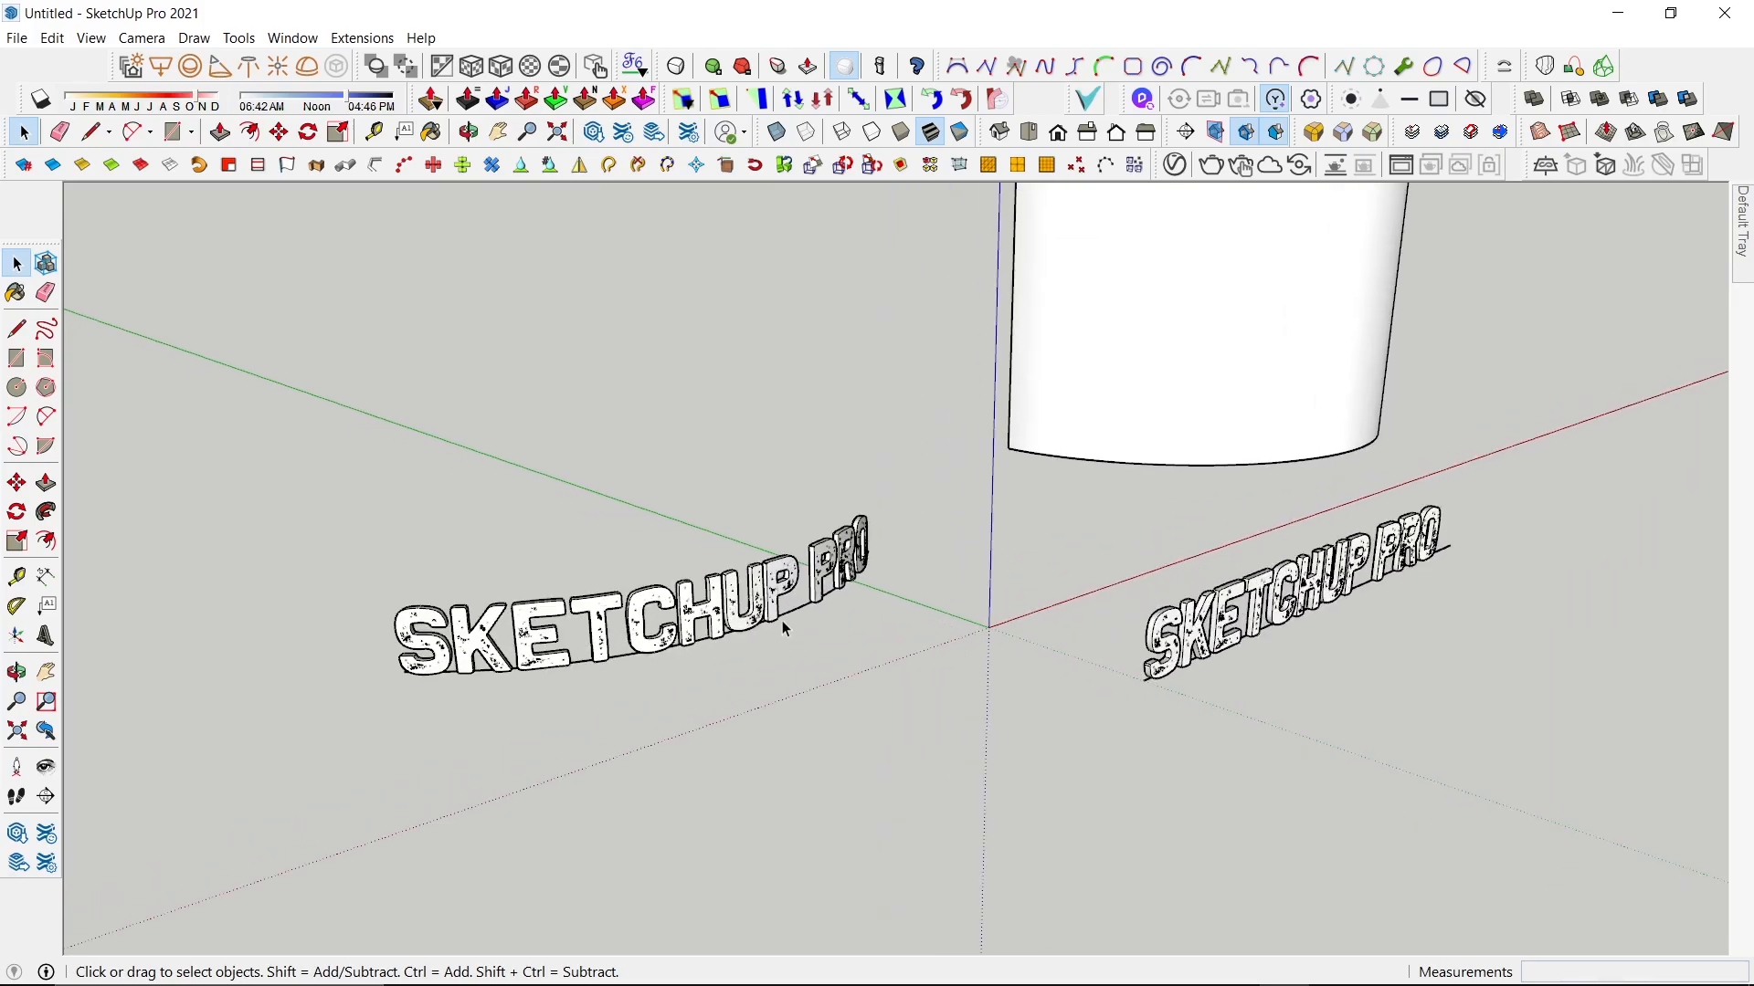
pyautogui.scroll(-6, 622, 587)
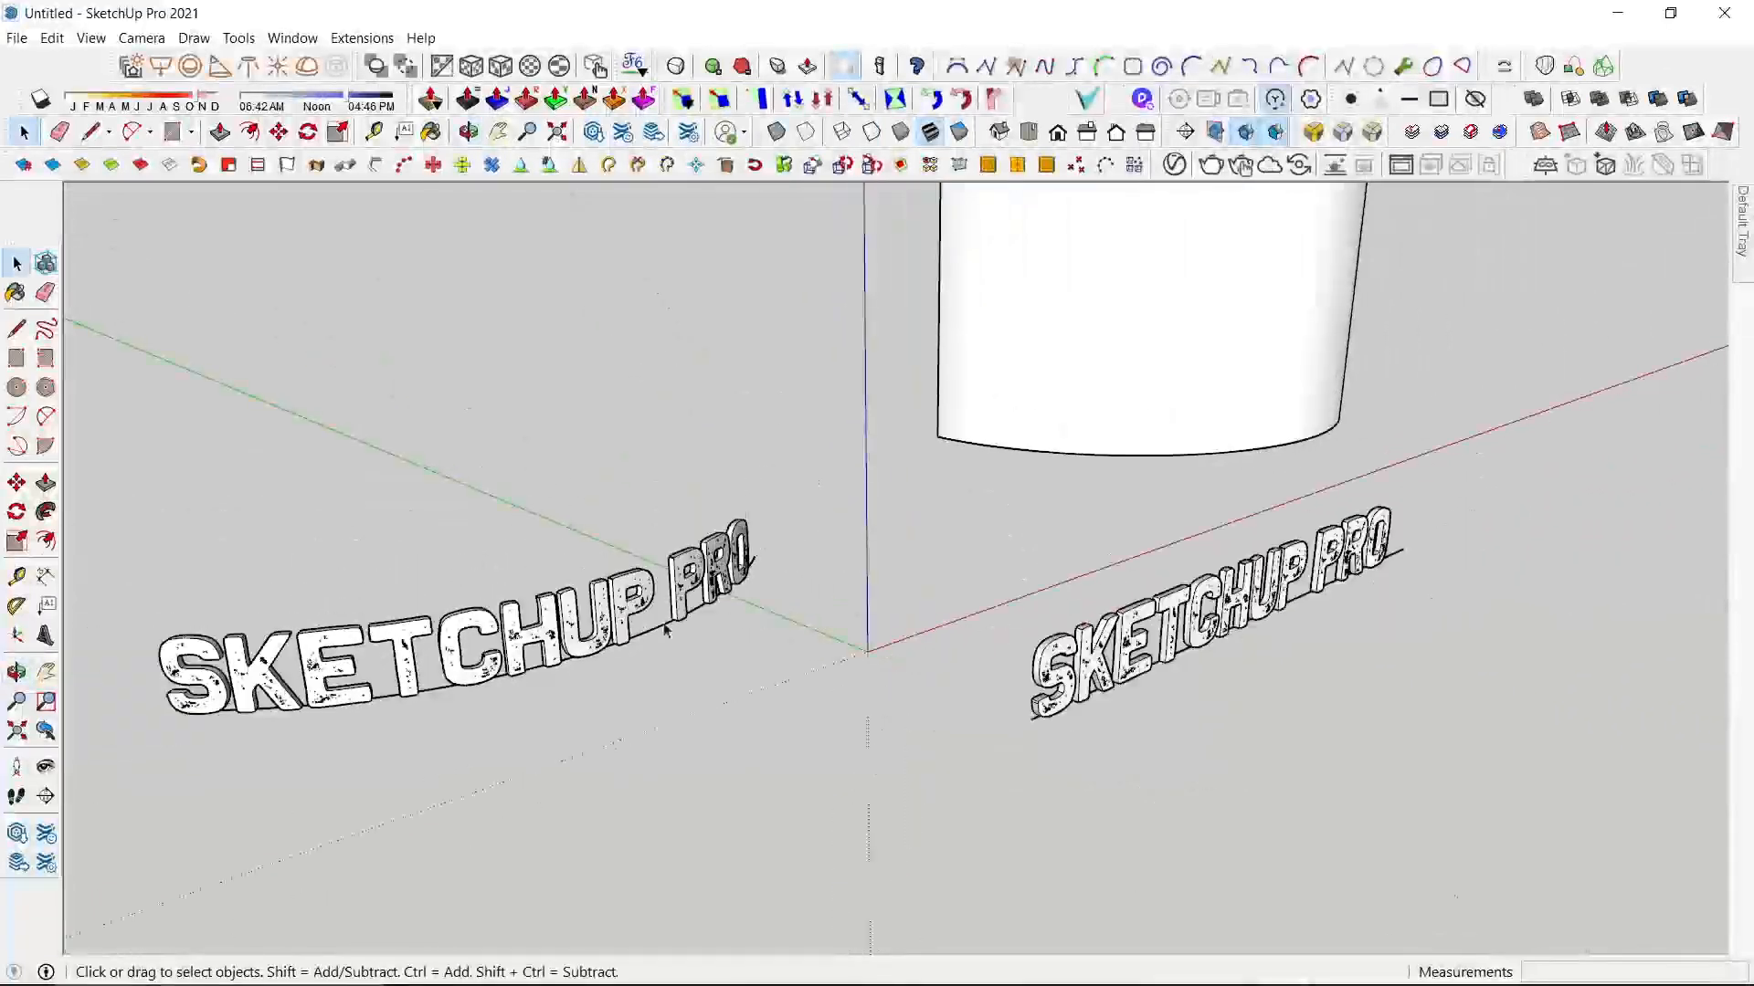
pyautogui.click(581, 626)
pyautogui.press('m')
pyautogui.click(626, 795)
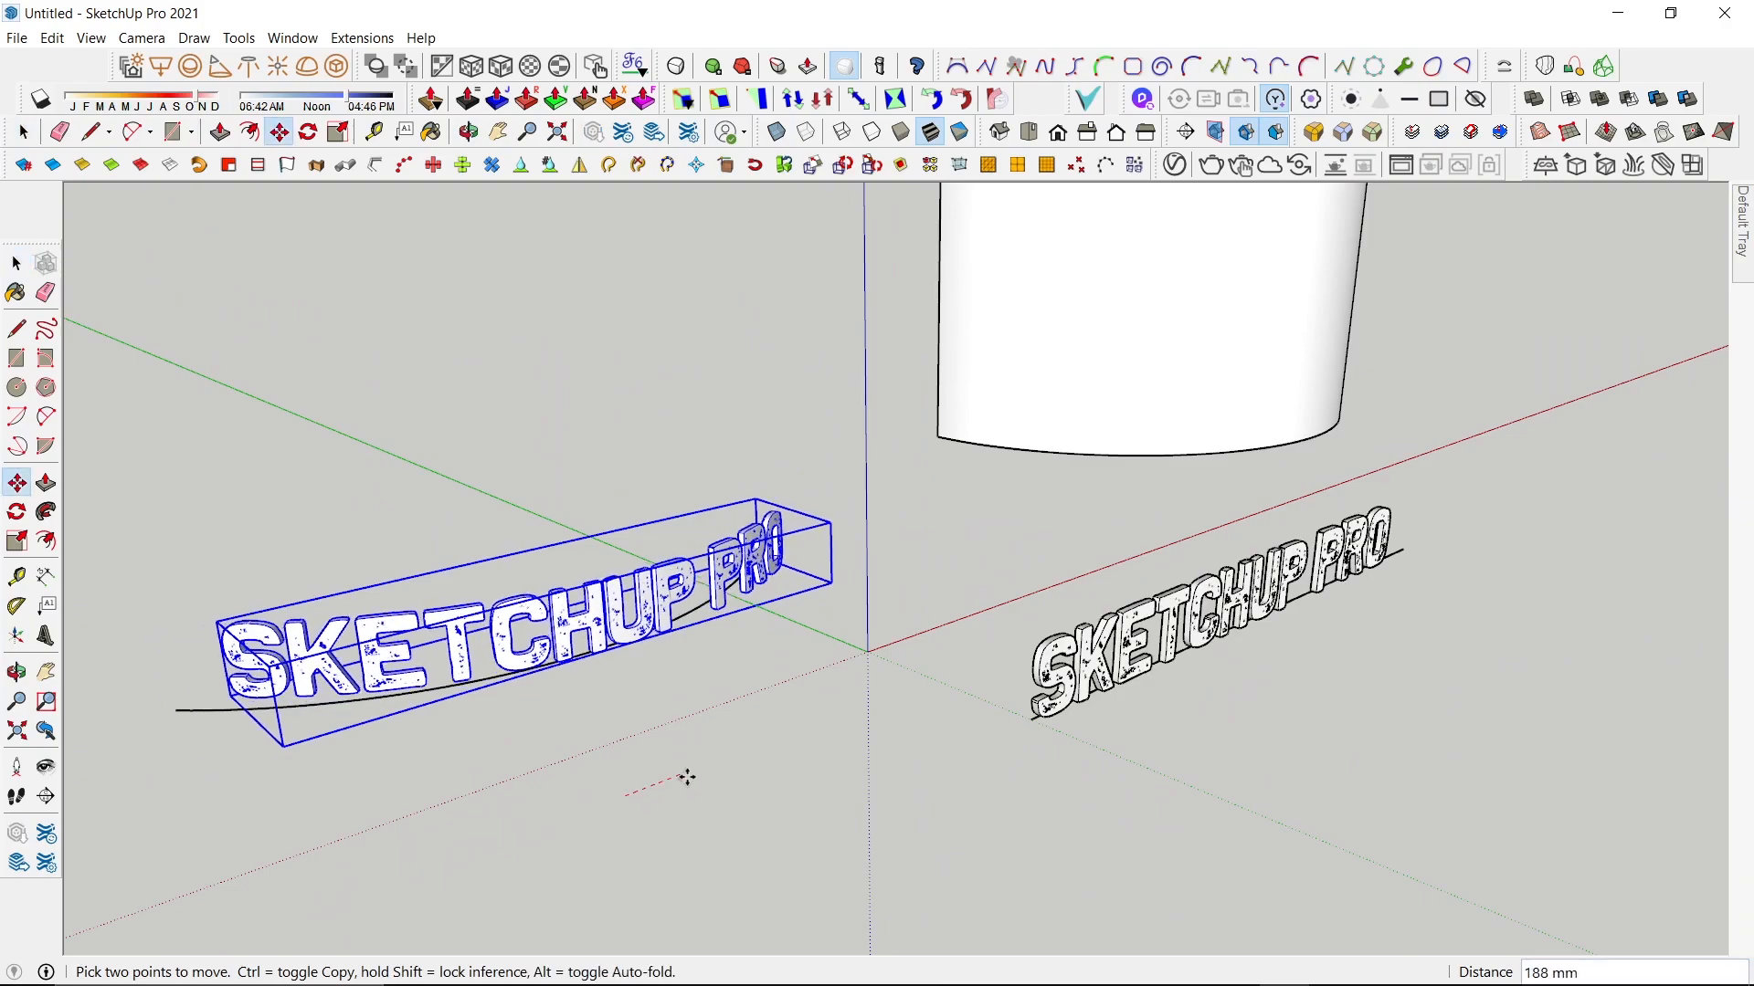
pyautogui.write('300')
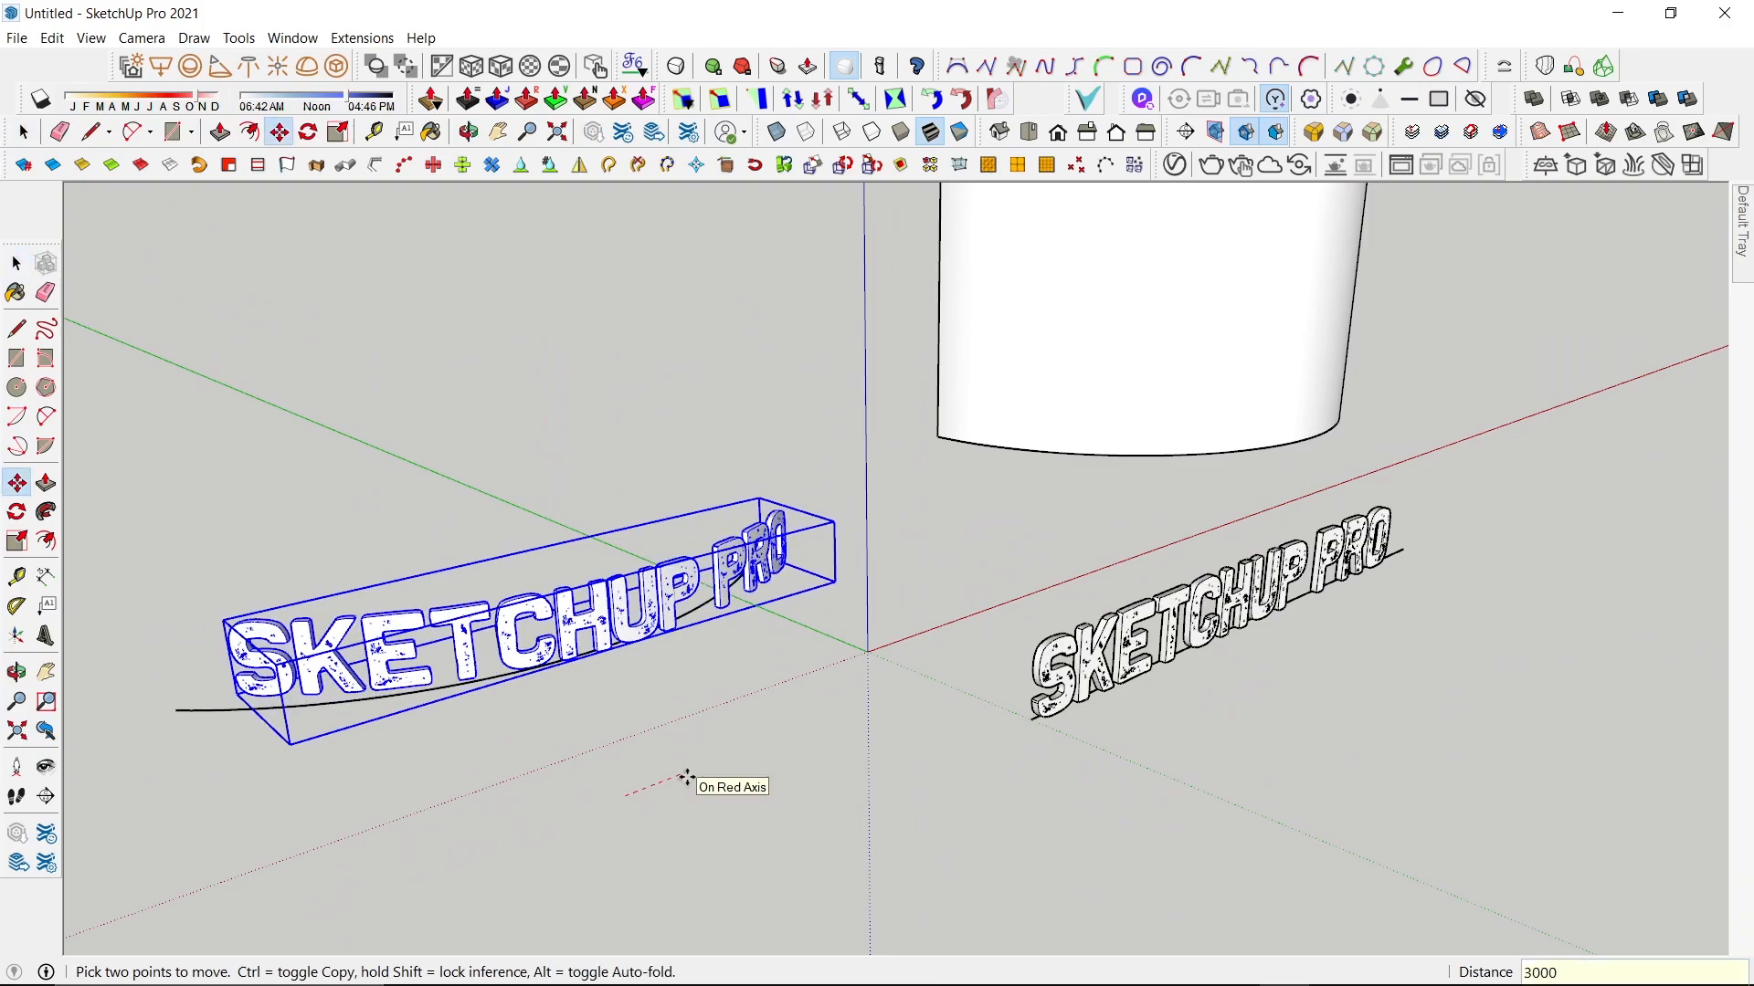
pyautogui.write('0')
pyautogui.press('Return')
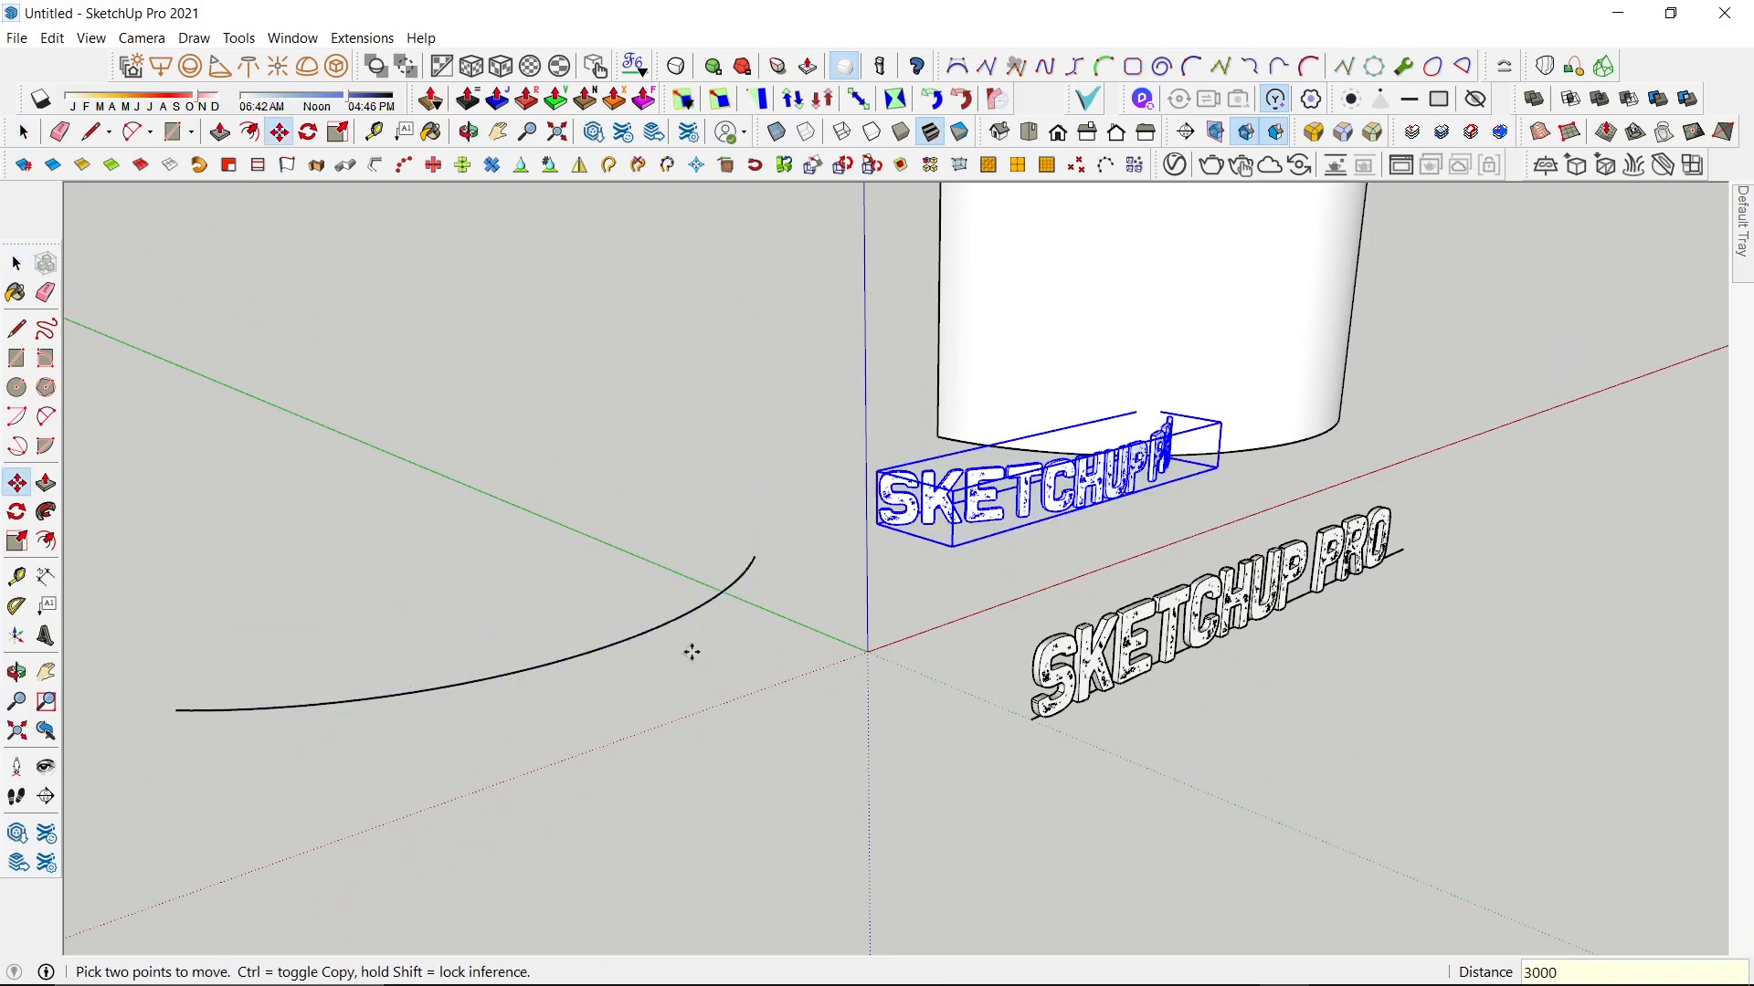
pyautogui.hotkey('ctrl', 'z')
# Move the bent text 5000 mm along the red axis toward the curved wall.
pyautogui.click(642, 677)
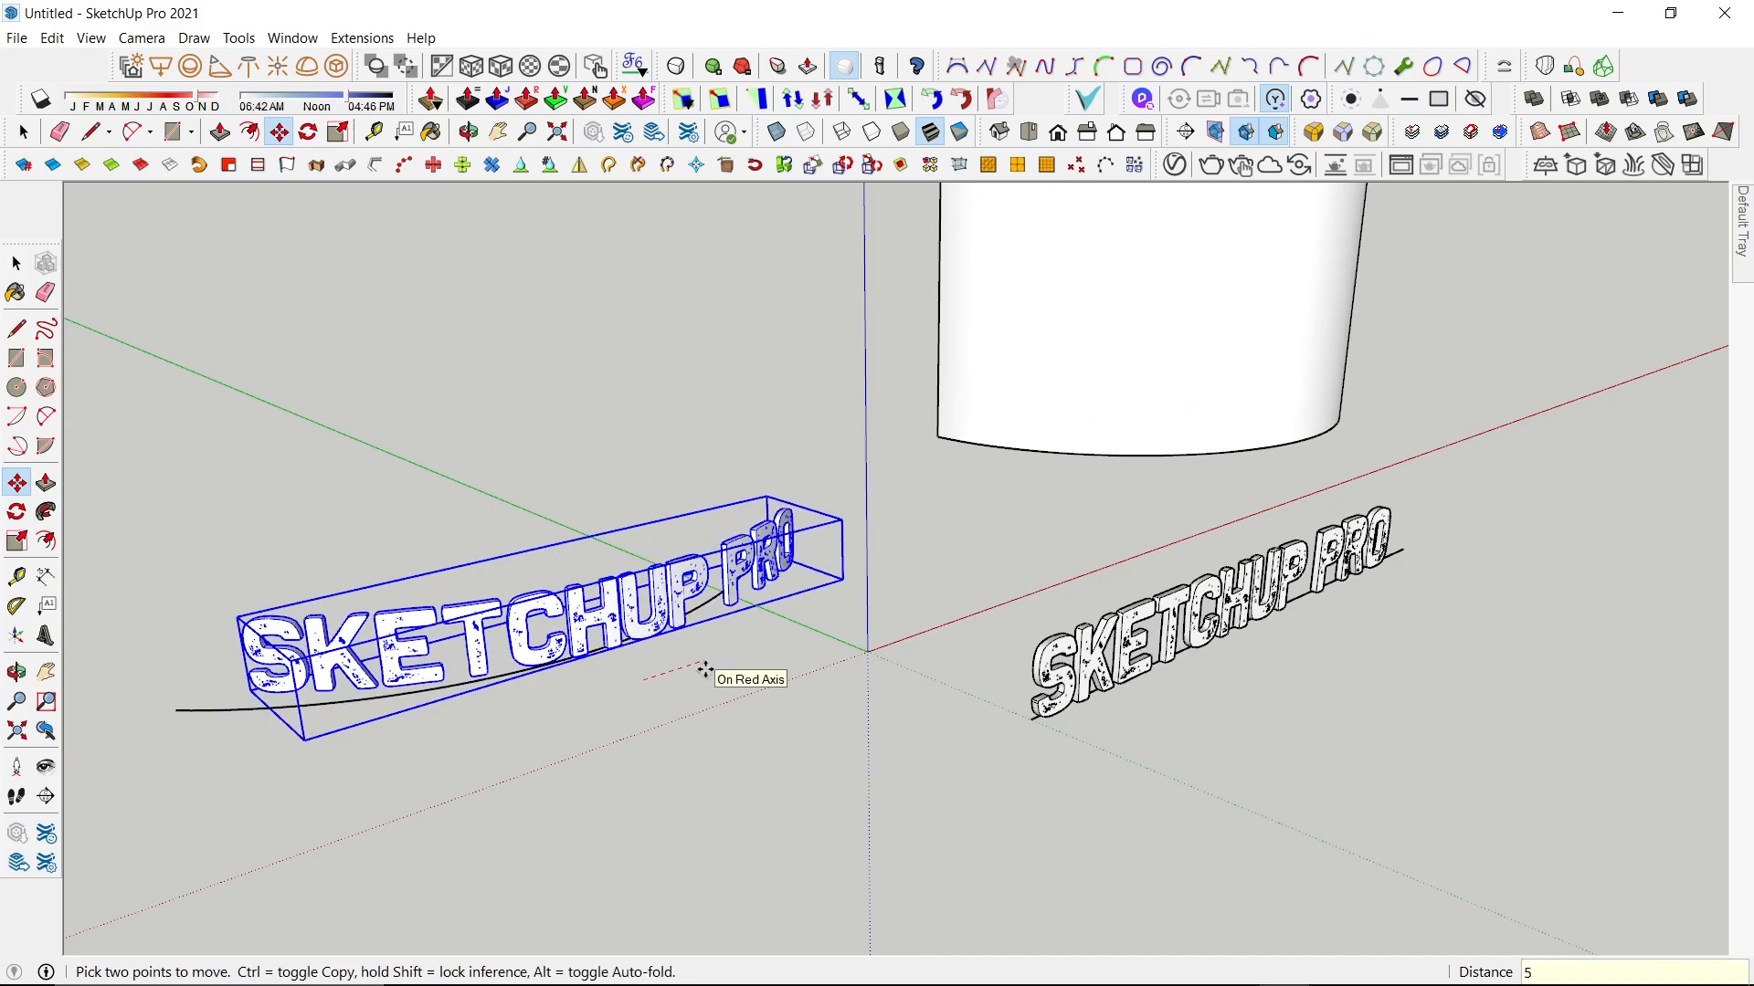
pyautogui.write('5000')
pyautogui.press('Return')
# Raise the bent text about 1326 mm along the blue axis on the wall's outer face and deselect it.
pyautogui.moveTo(634, 611); pyautogui.dragTo(357, 506, button='middle')
pyautogui.click(1148, 479)
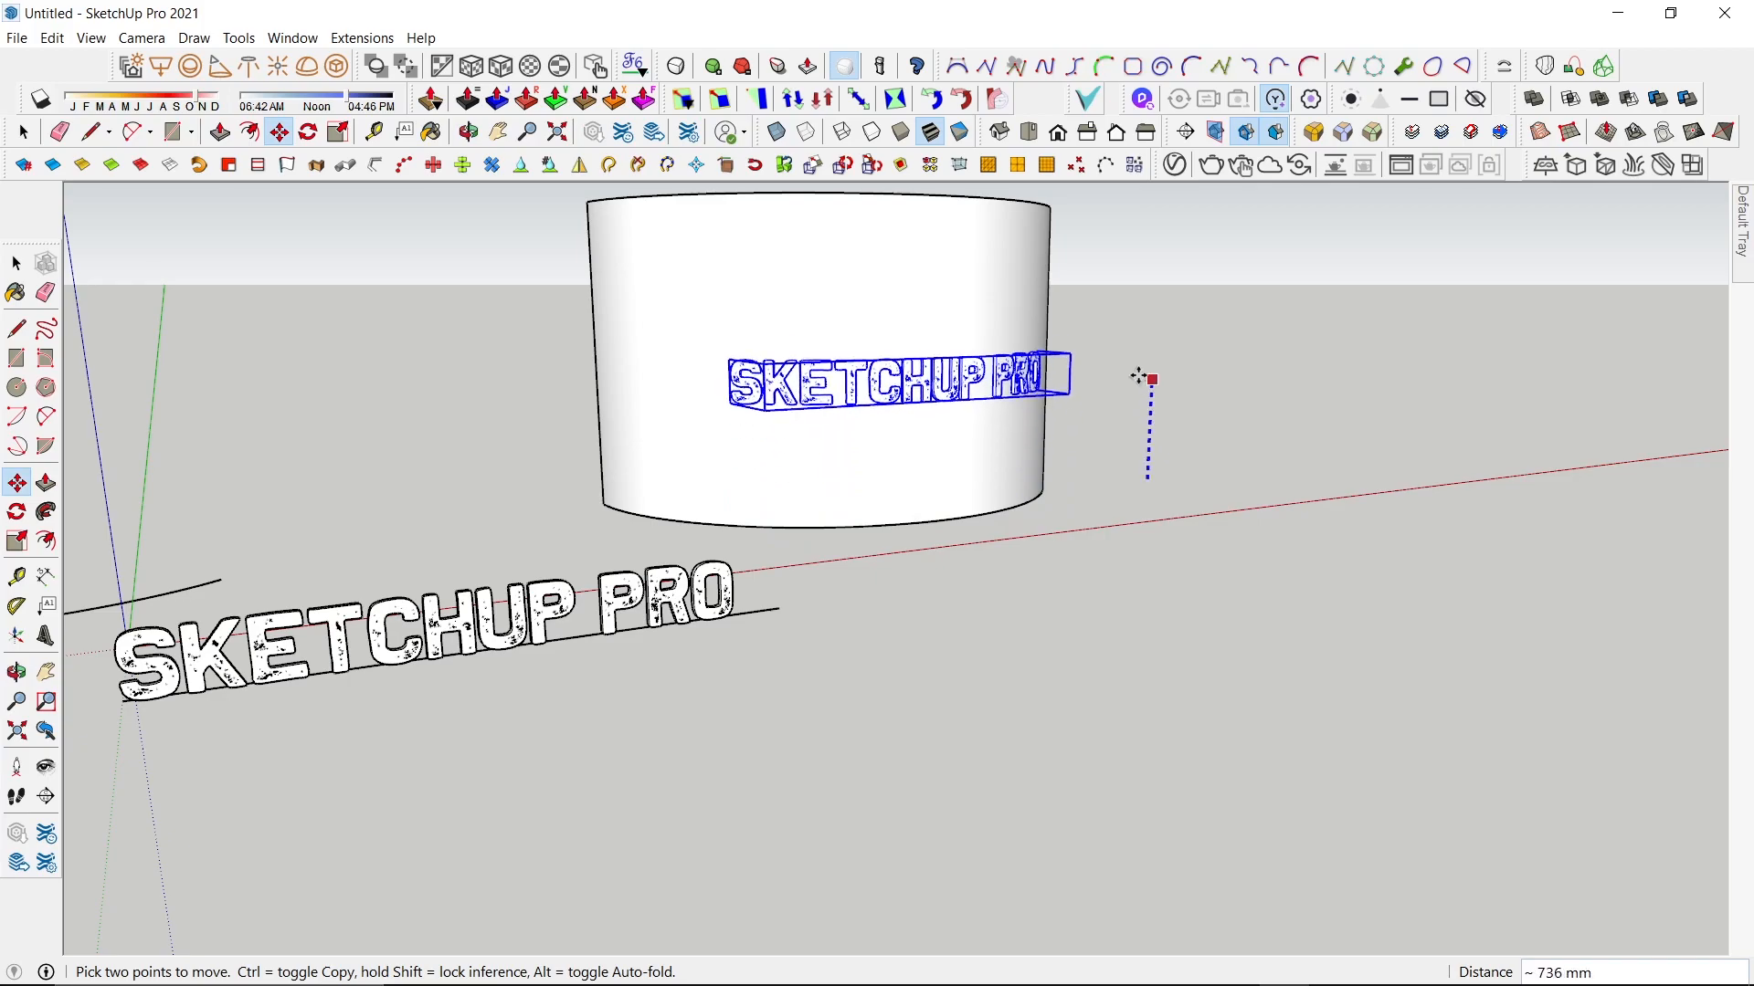
pyautogui.click(1150, 302)
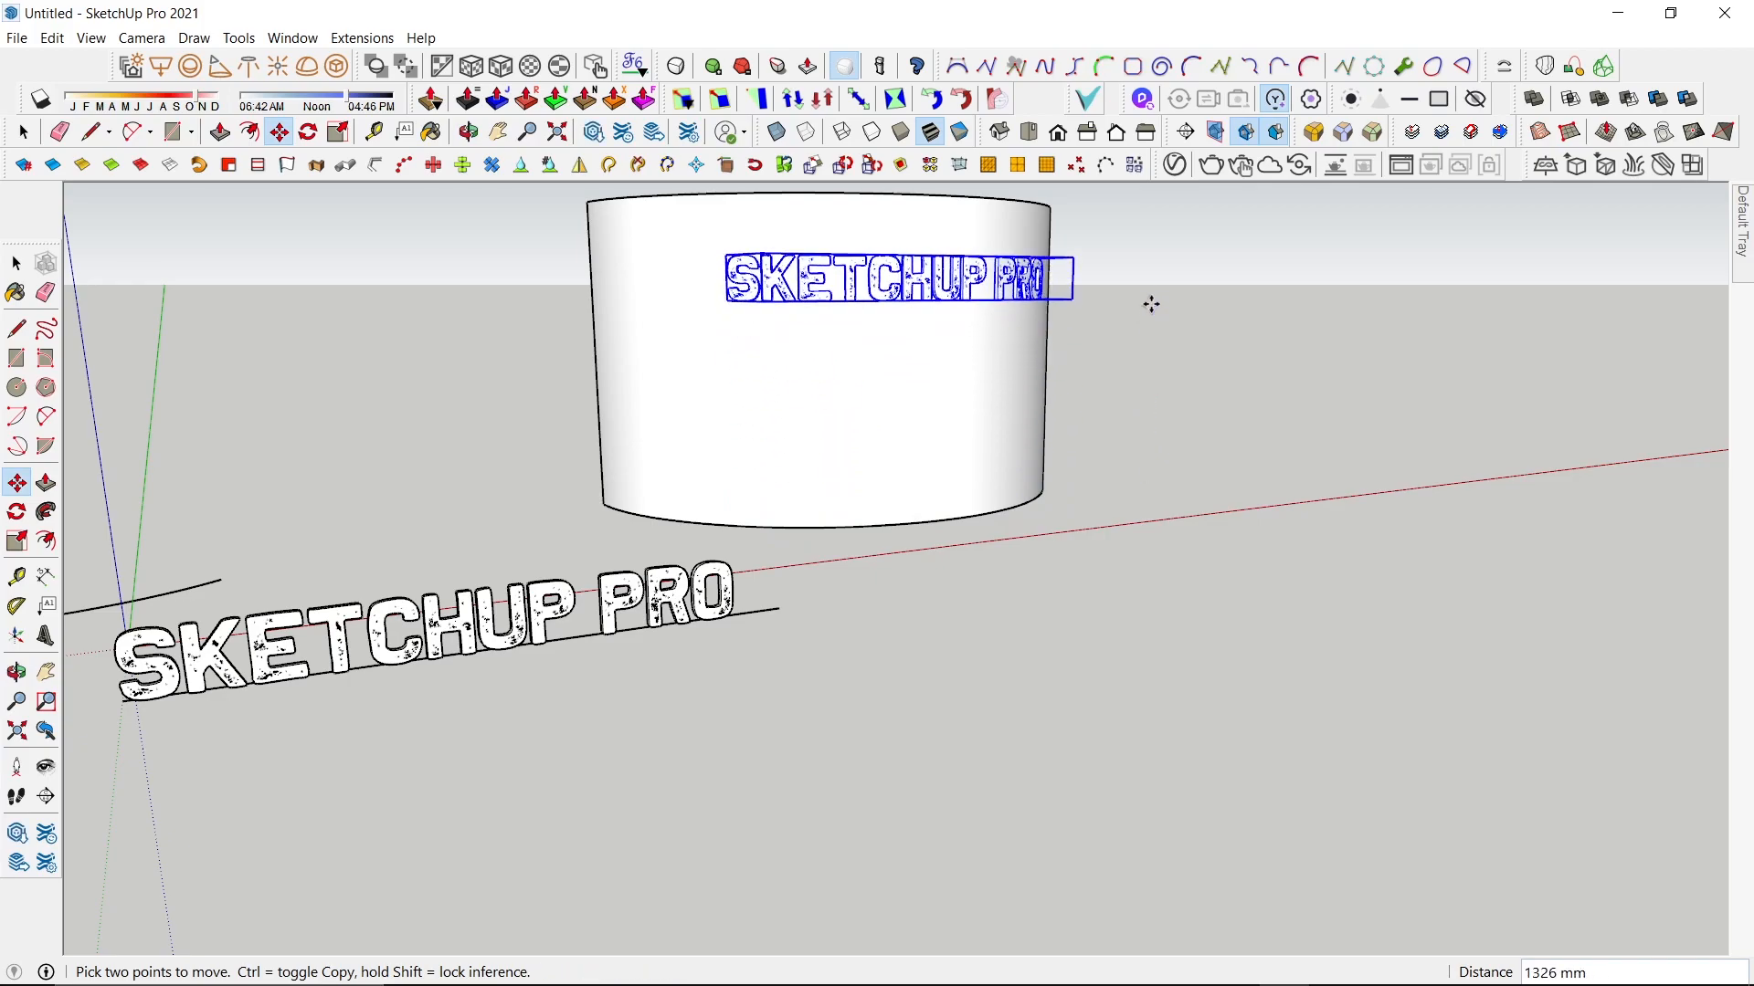
pyautogui.scroll(-2, 1125, 421)
pyautogui.press('space')
pyautogui.click(1110, 424)
# Examine how the bent text sits against the curved wall from several angles.
pyautogui.moveTo(1109, 424); pyautogui.dragTo(897, 656, button='middle')
pyautogui.scroll(3, 1028, 601)
pyautogui.scroll(-3, 927, 608)
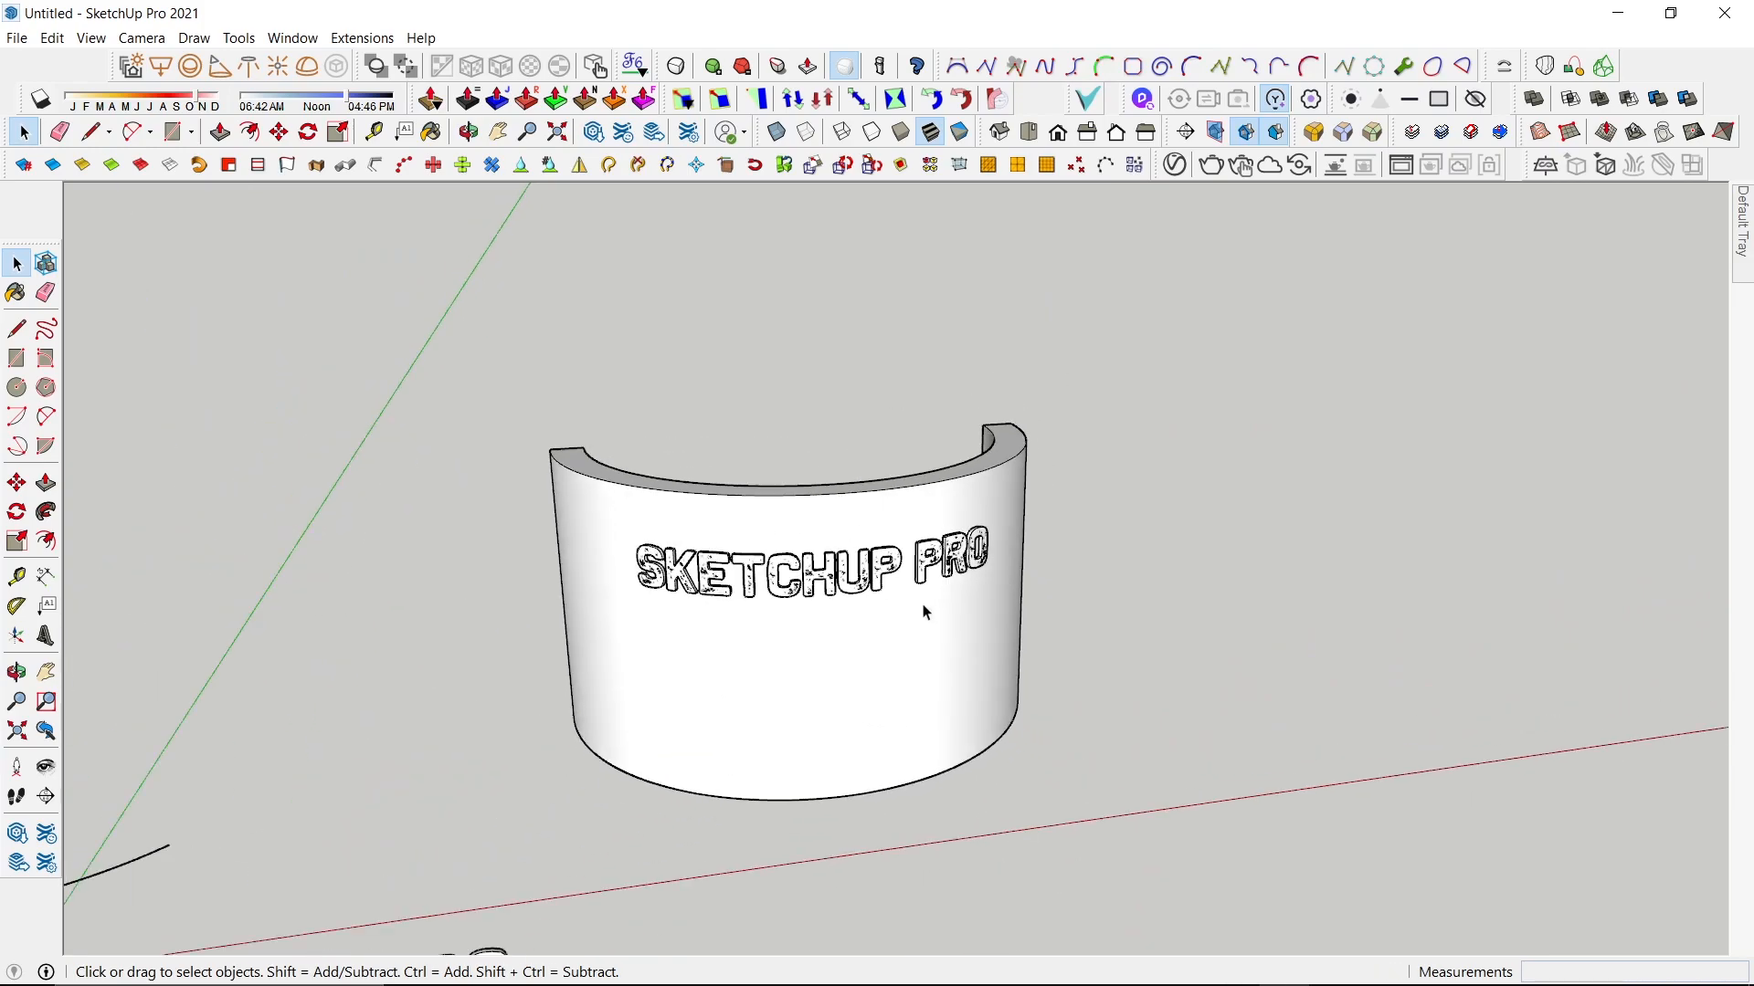
pyautogui.moveTo(692, 895); pyautogui.dragTo(646, 844)
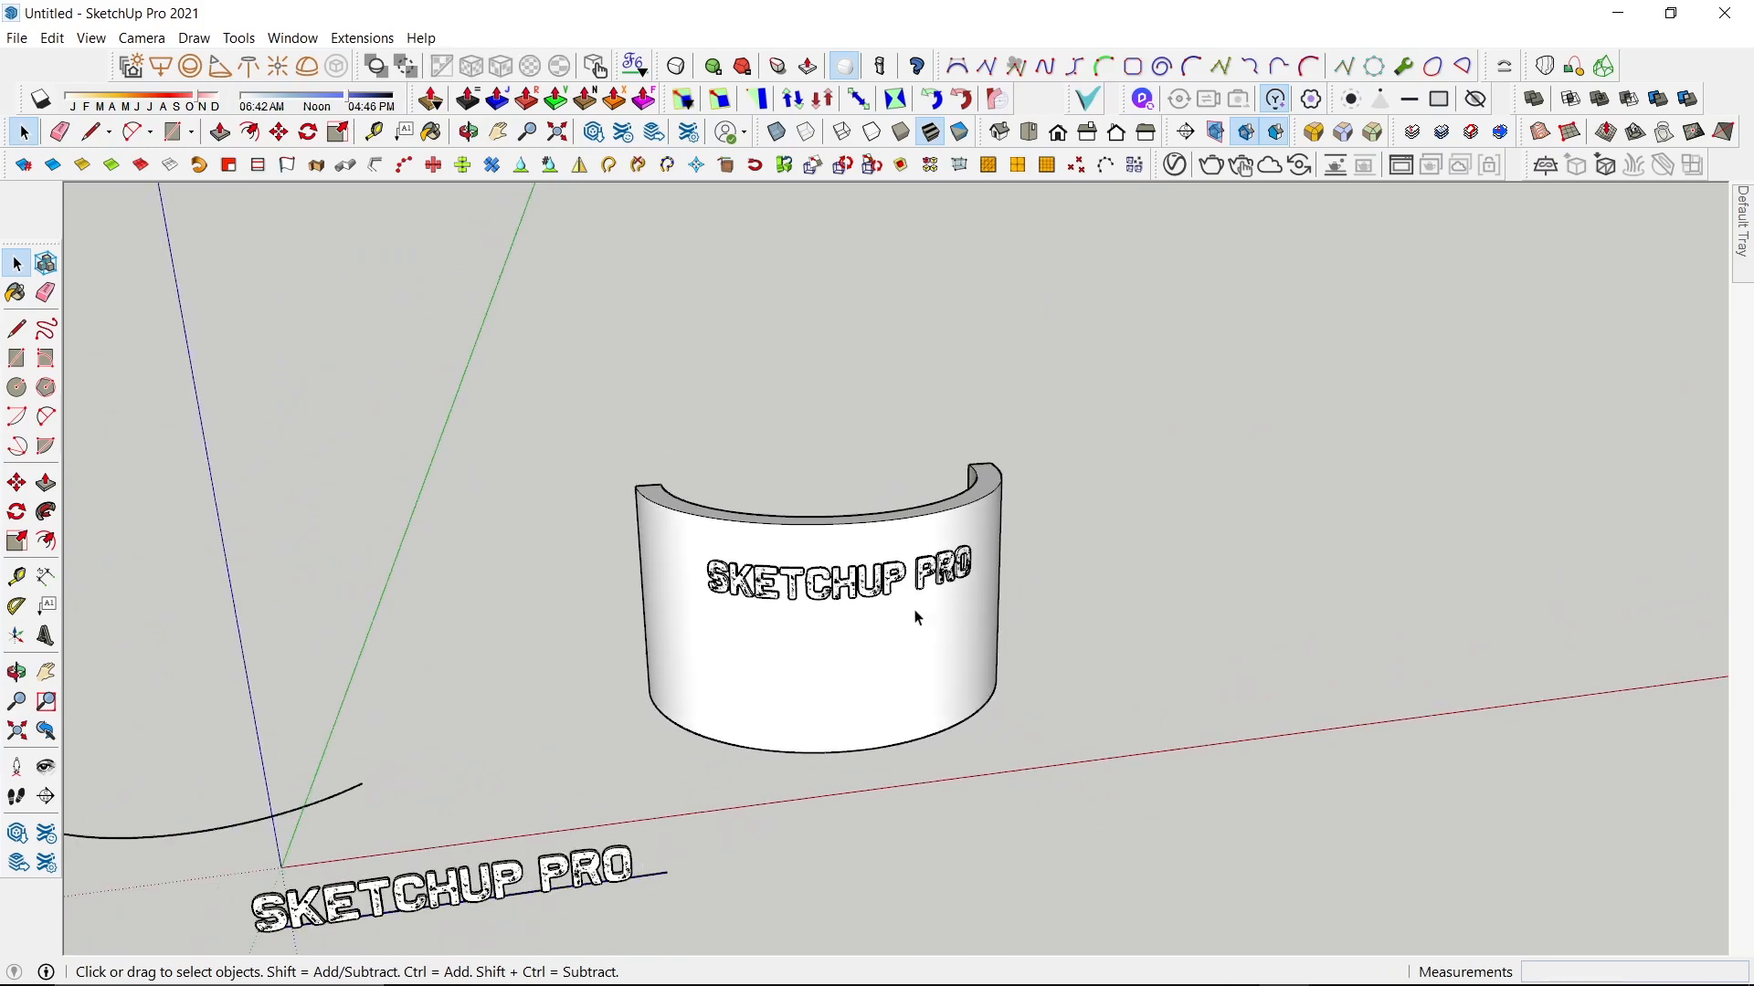
pyautogui.scroll(4, 786, 525)
pyautogui.moveTo(785, 525)
pyautogui.mouseDown(button='middle')
pyautogui.moveTo(1100, 883)
pyautogui.moveTo(1351, 767)
pyautogui.moveTo(1507, 594)
pyautogui.moveTo(1433, 606)
pyautogui.moveTo(852, 487)
pyautogui.mouseUp(button='middle')
pyautogui.scroll(-3, 852, 488)
pyautogui.moveTo(999, 559)
pyautogui.mouseDown(button='middle')
pyautogui.moveTo(634, 502)
pyautogui.moveTo(1123, 568)
pyautogui.moveTo(881, 626)
pyautogui.moveTo(853, 673)
pyautogui.moveTo(885, 649)
pyautogui.moveTo(924, 519)
pyautogui.moveTo(908, 646)
pyautogui.moveTo(1065, 397)
pyautogui.moveTo(502, 341)
pyautogui.moveTo(879, 480)
pyautogui.mouseUp(button='middle')
pyautogui.press('space')
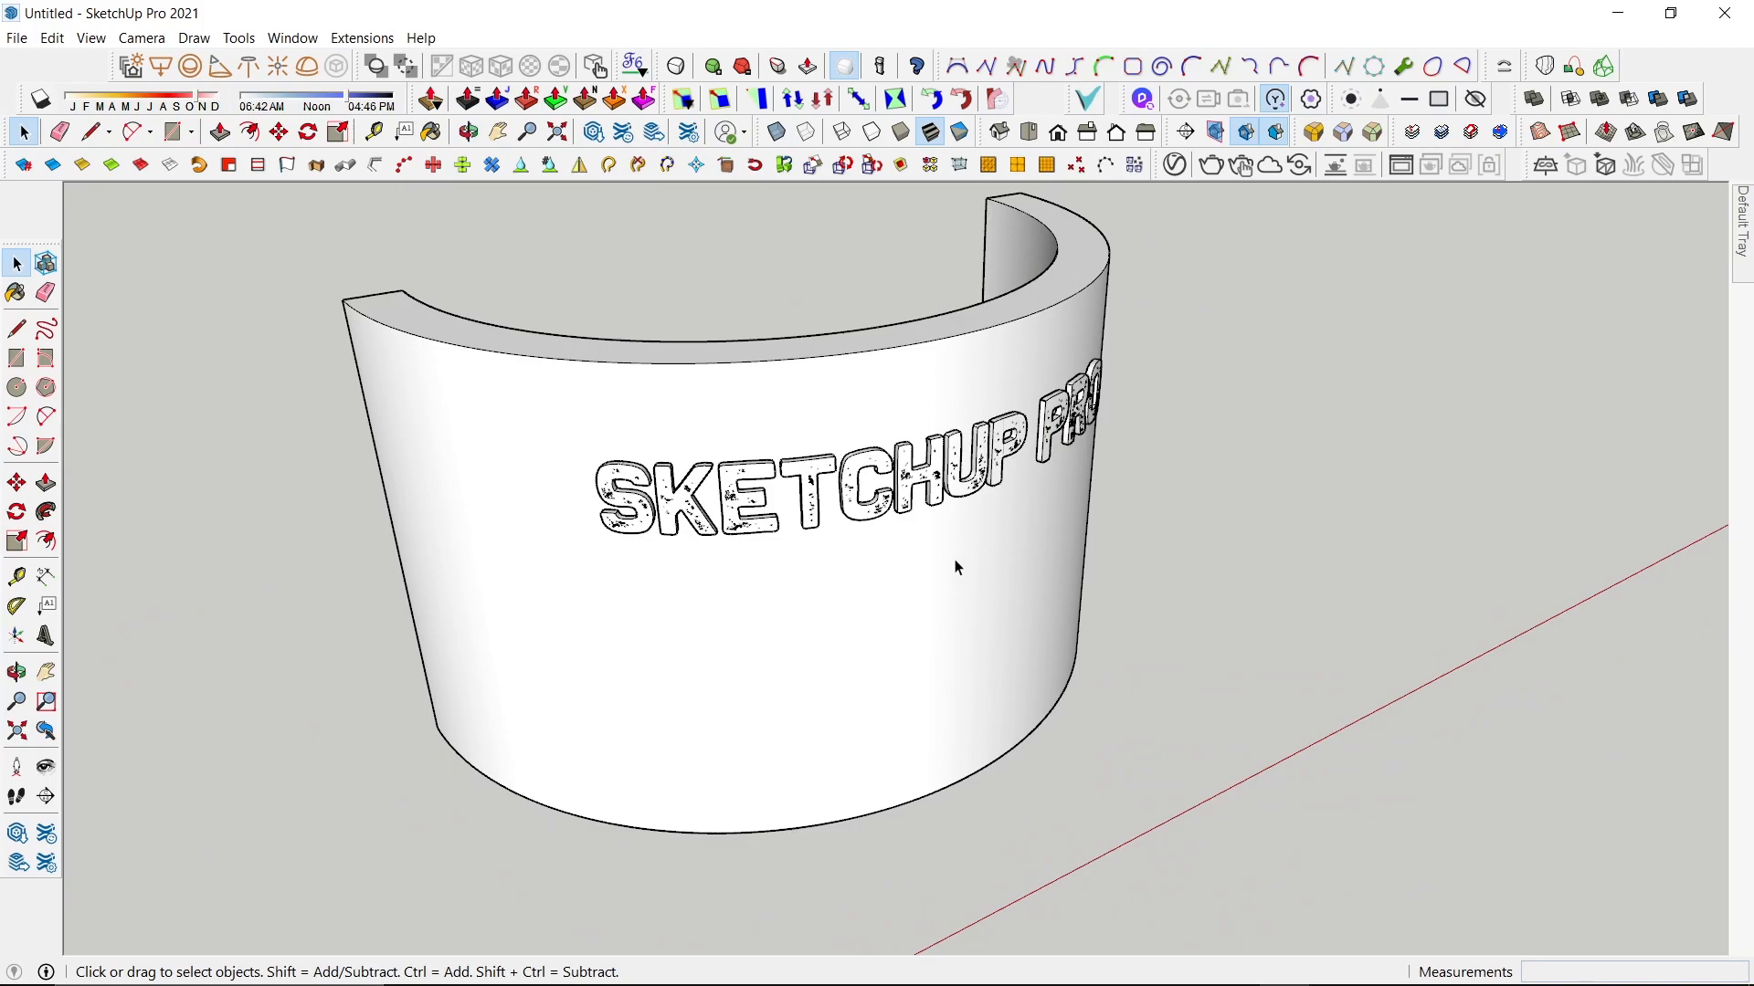
# Inside the bent text's group, paint all of its geometry with a dark gray from the Colors collection and close the group.
pyautogui.scroll(2, 924, 480)
pyautogui.doubleClick(923, 479)
pyautogui.click(923, 479)
pyautogui.scroll(-3, 765, 458)
pyautogui.moveTo(514, 347)
pyautogui.mouseDown()
pyautogui.moveTo(1186, 682)
pyautogui.moveTo(1445, 611)
pyautogui.moveTo(1652, 385)
pyautogui.mouseUp()
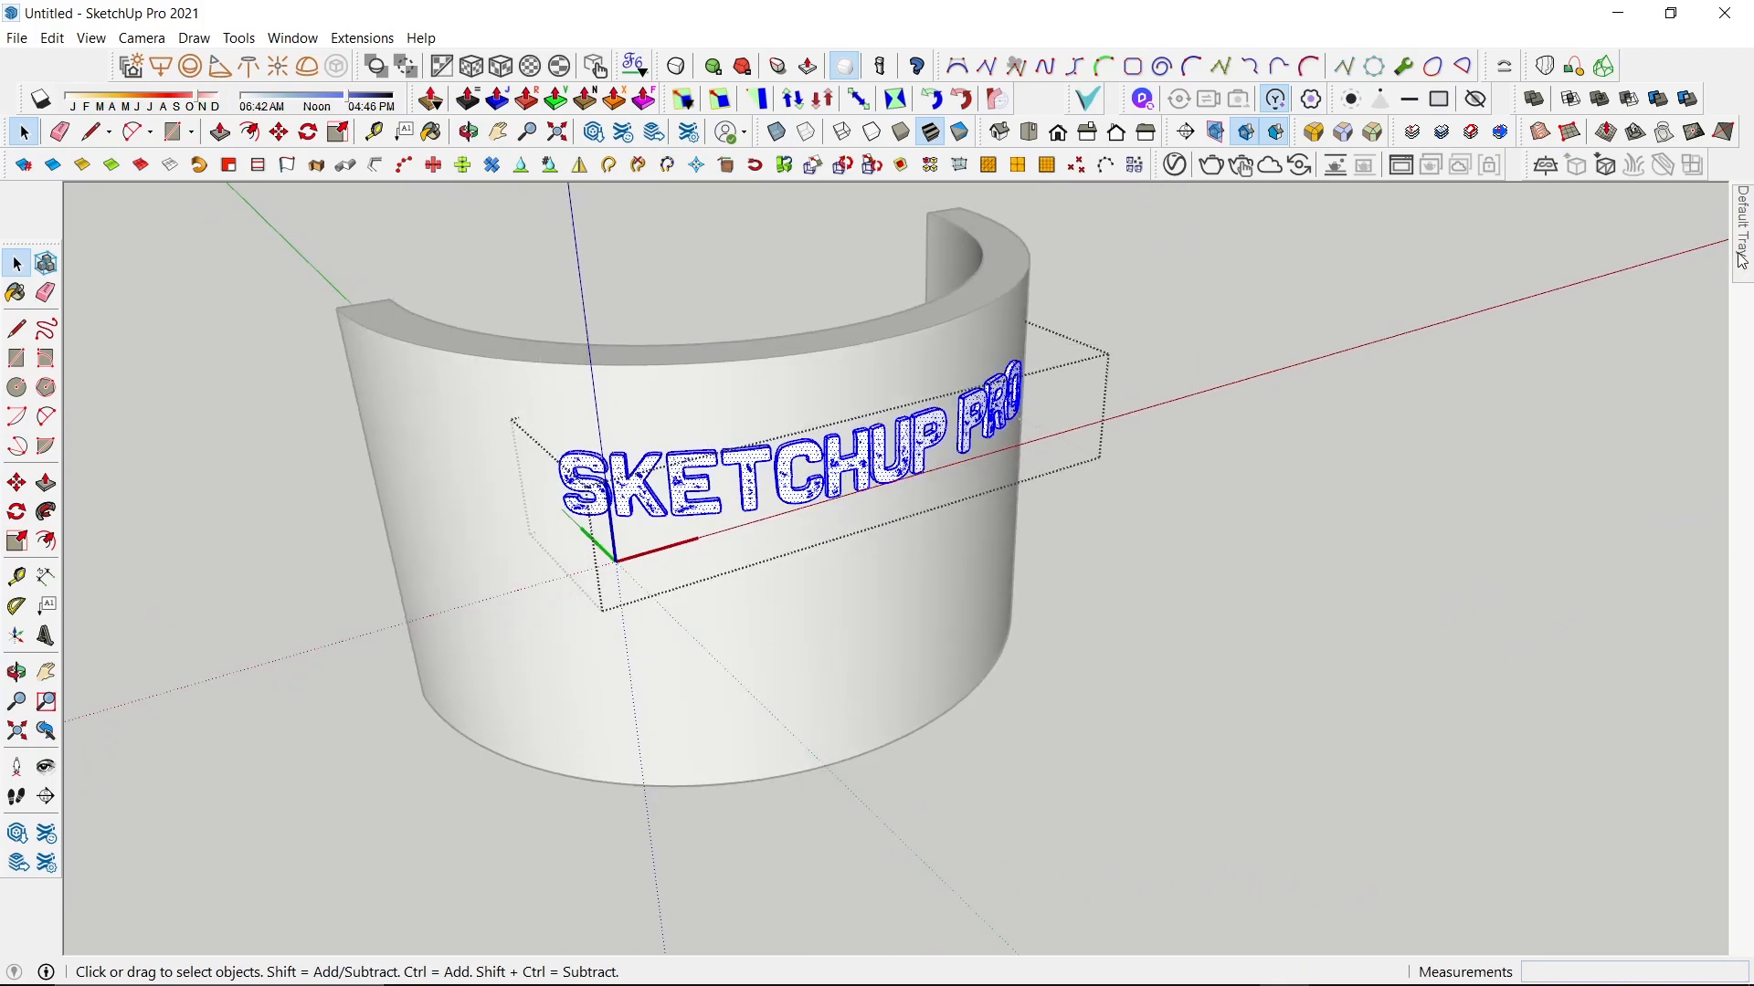
pyautogui.moveTo(1739, 260)
pyautogui.scroll(-10, 1607, 464)
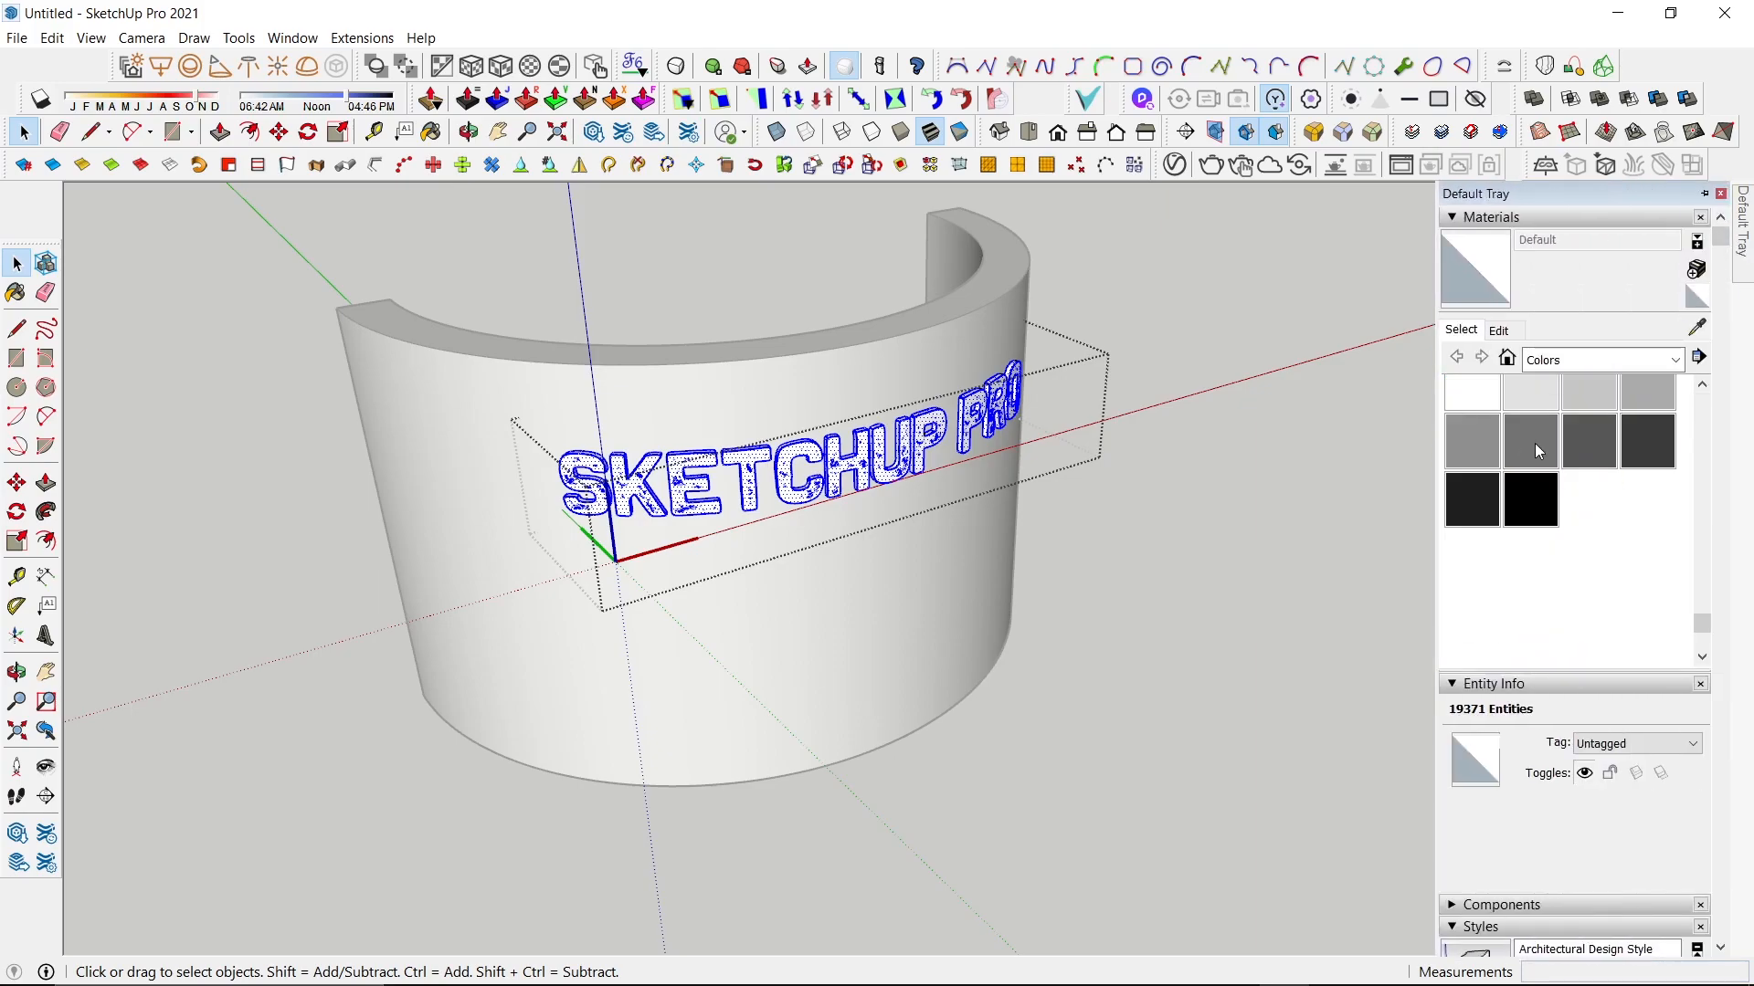
pyautogui.click(1533, 446)
pyautogui.click(933, 415)
pyautogui.scroll(2, 932, 424)
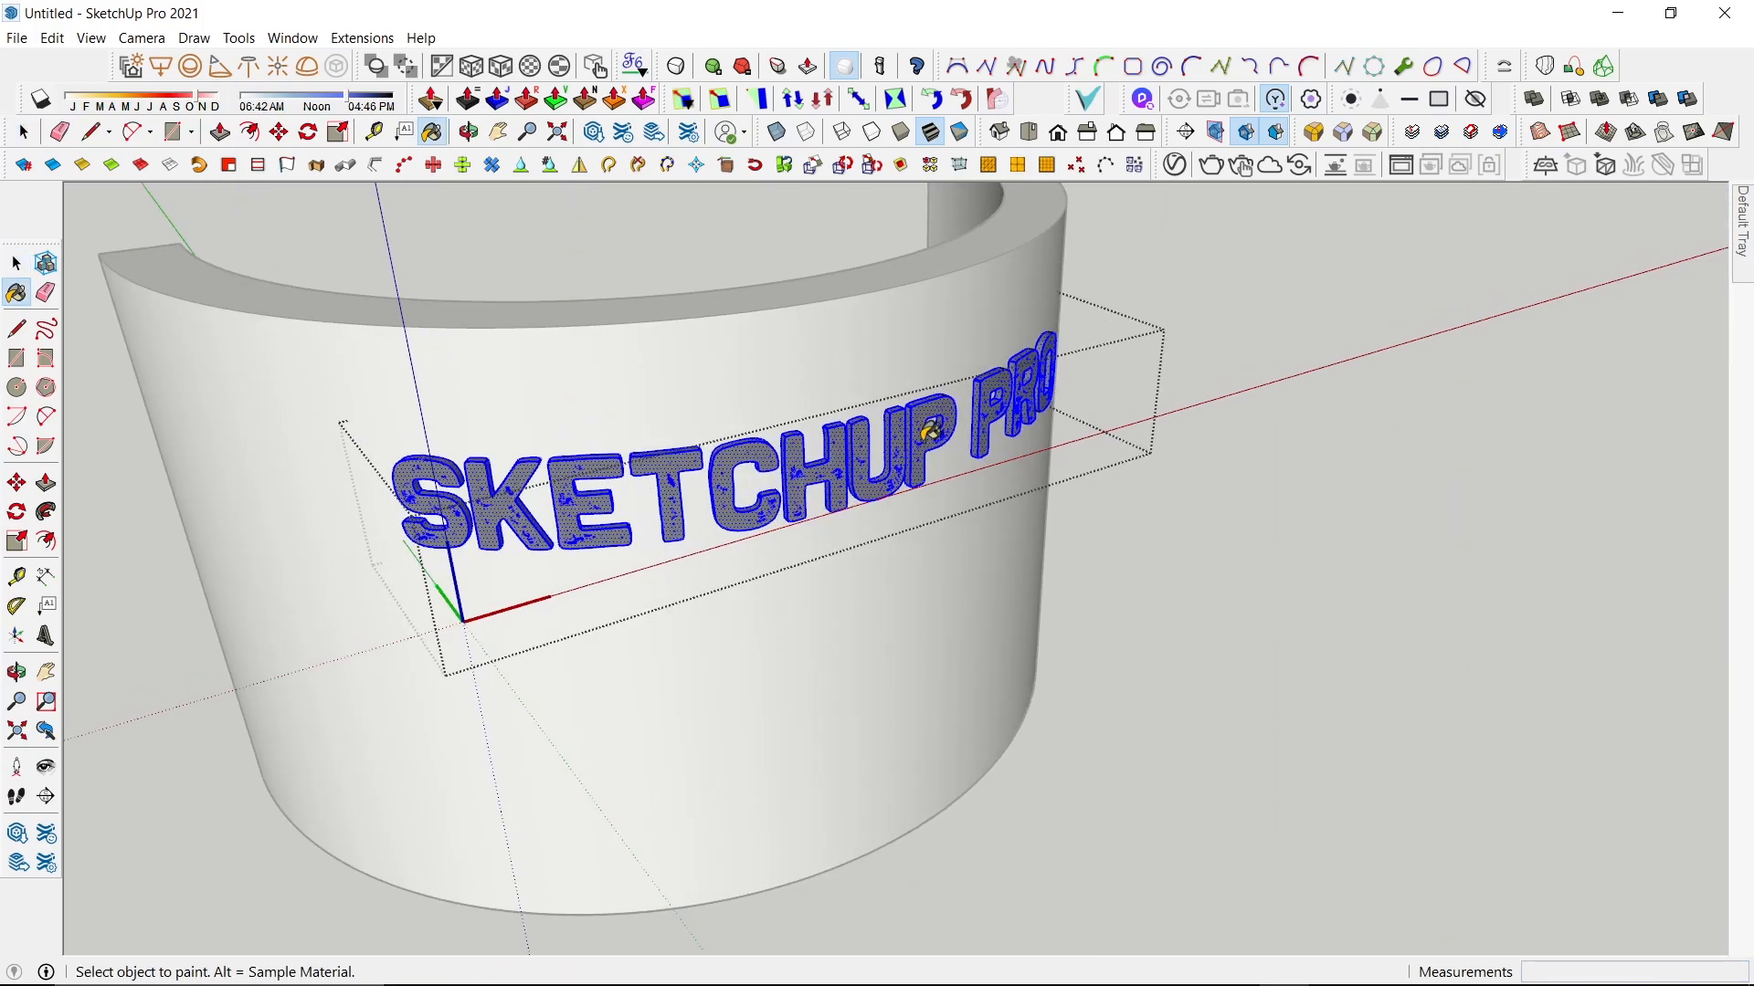
pyautogui.press('space')
pyautogui.click(986, 608)
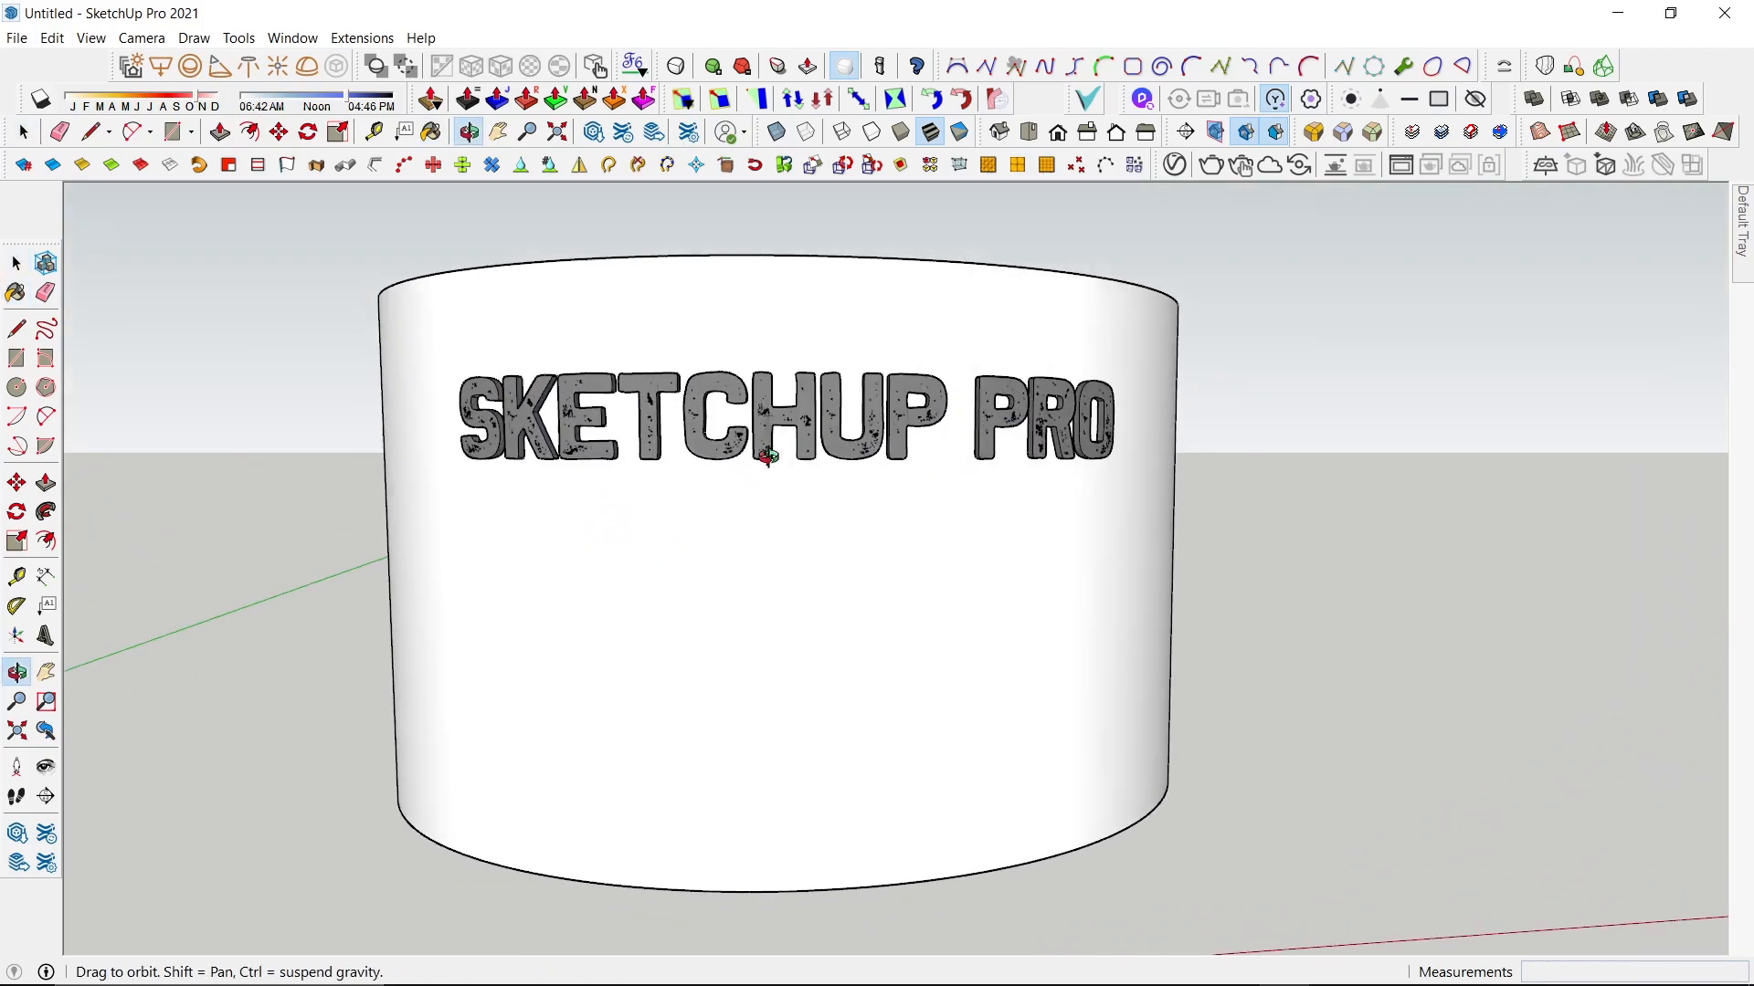